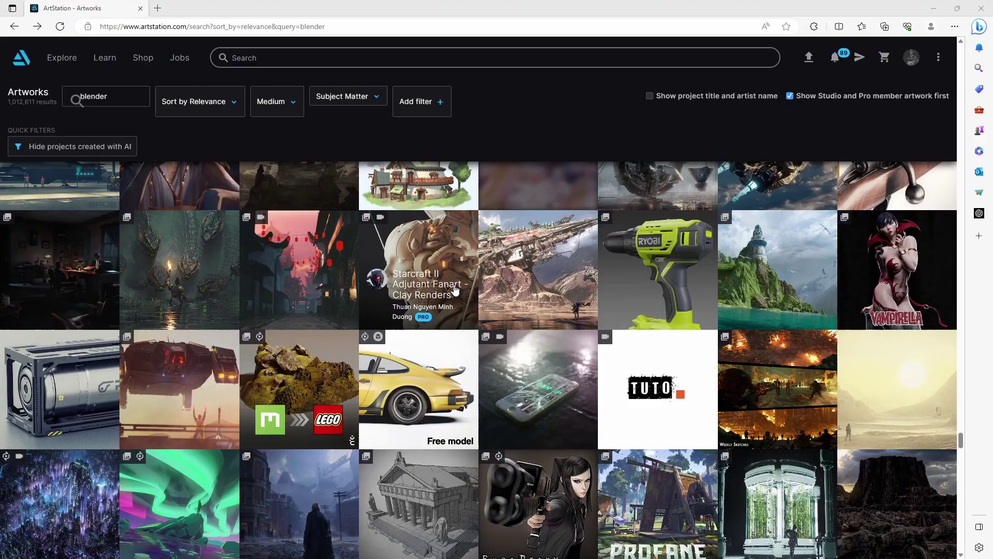
Scroll down through the ArtStation 'blender' search results grid.
scroll(455, 289, down, 5)
scroll(455, 289, down, 5)
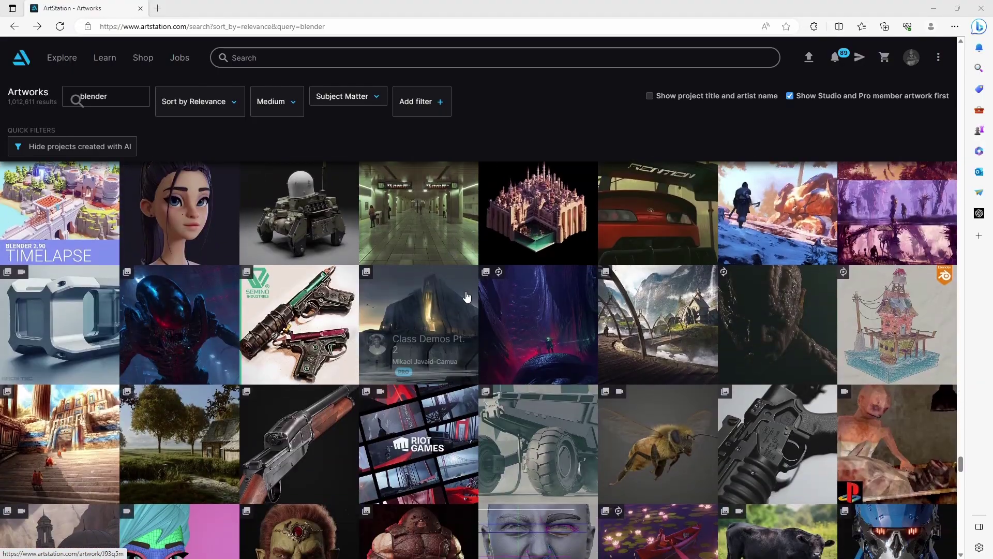
scroll(509, 296, down, 3)
scroll(509, 296, down, 1)
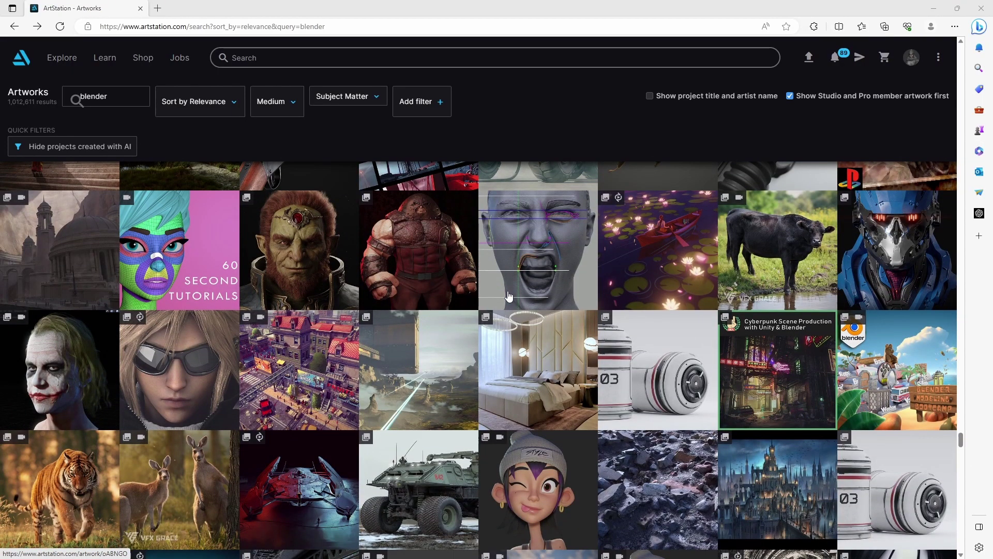
scroll(509, 295, down, 3)
scroll(509, 295, down, 3)
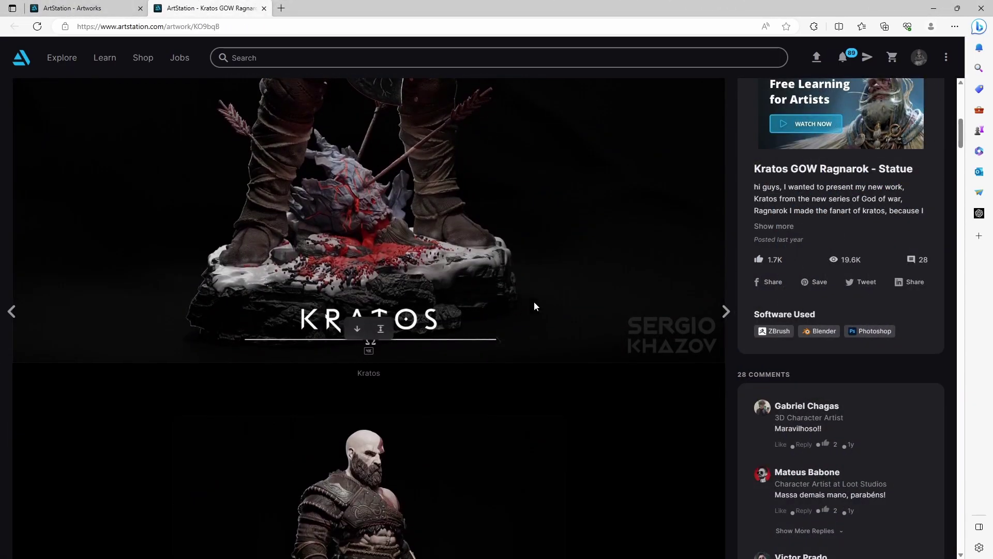
scroll(569, 306, down, 5)
scroll(592, 304, down, 5)
scroll(592, 304, down, 5)
scroll(594, 308, down, 5)
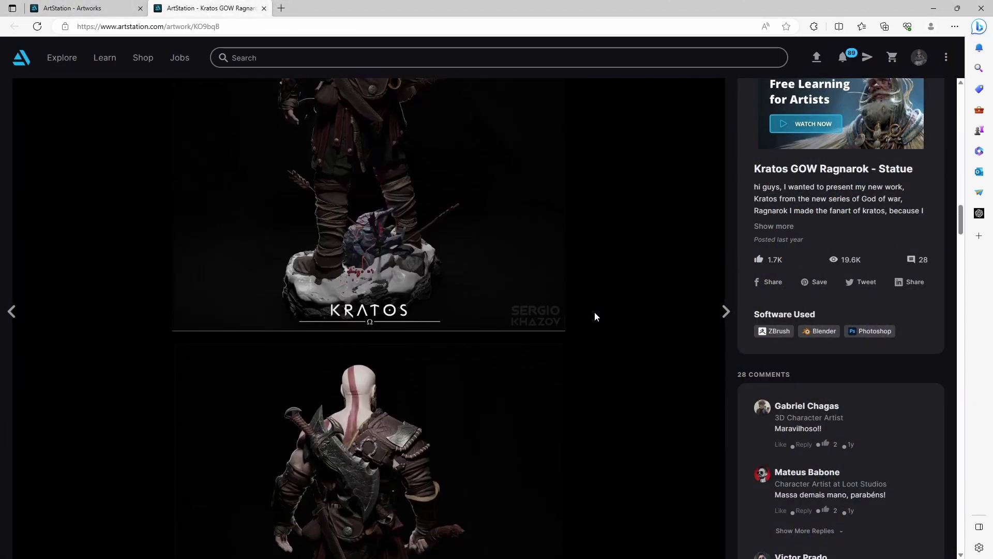
scroll(595, 315, down, 1)
scroll(615, 313, down, 1)
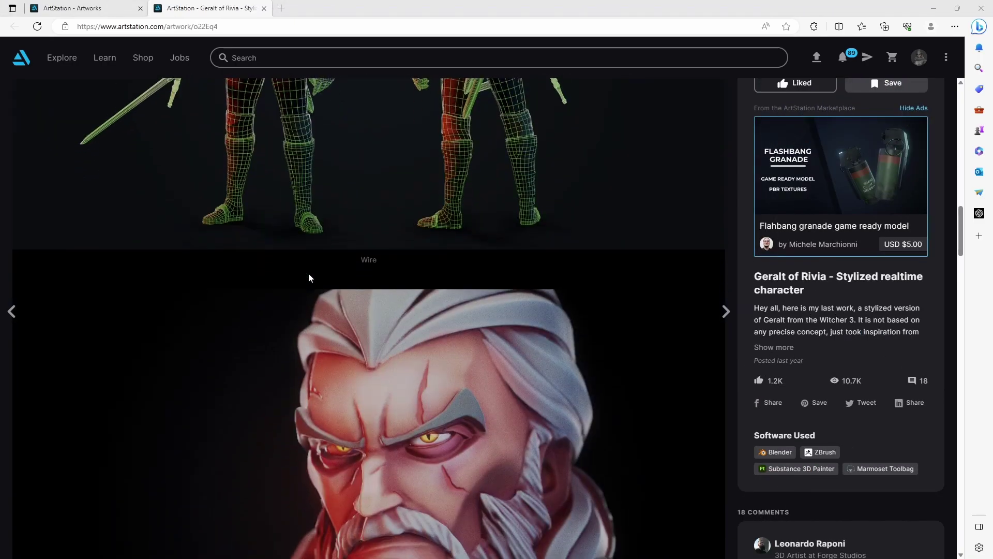
scroll(309, 275, down, 5)
scroll(309, 275, down, 5)
scroll(309, 275, down, 5)
scroll(308, 275, down, 5)
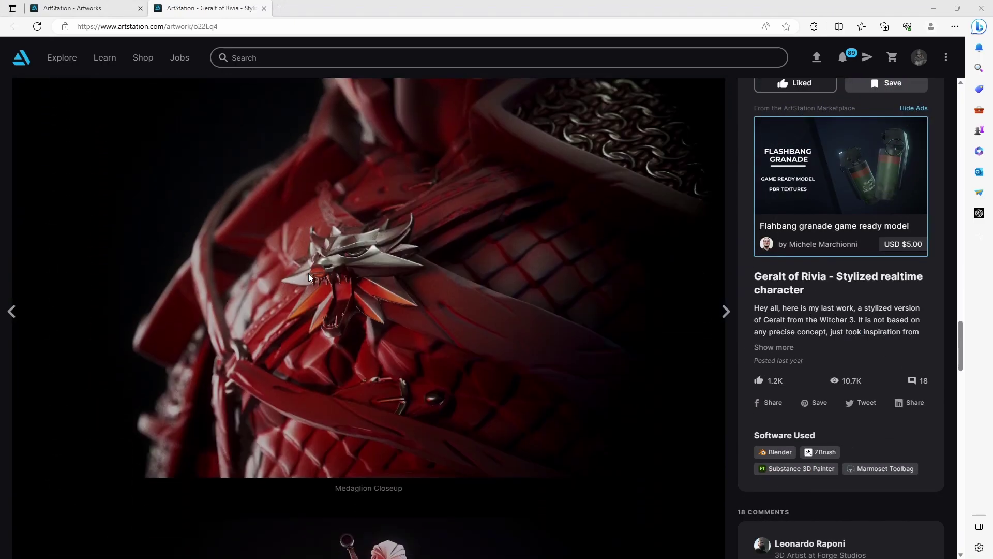
scroll(309, 277, down, 2)
scroll(309, 276, down, 5)
scroll(309, 277, down, 5)
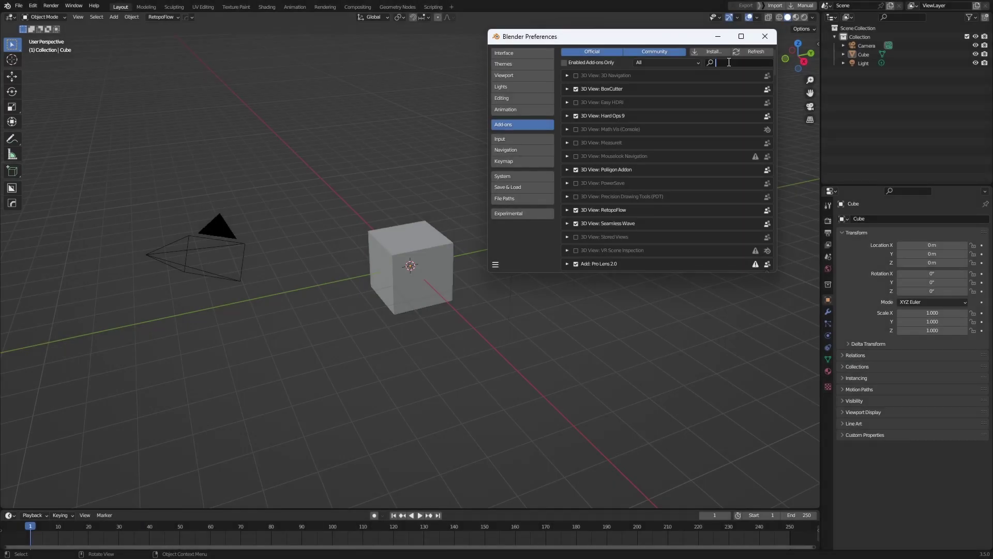
Filter the add-on list by 'gob' and expand the Import-Export: GoB entry.
text(gob)
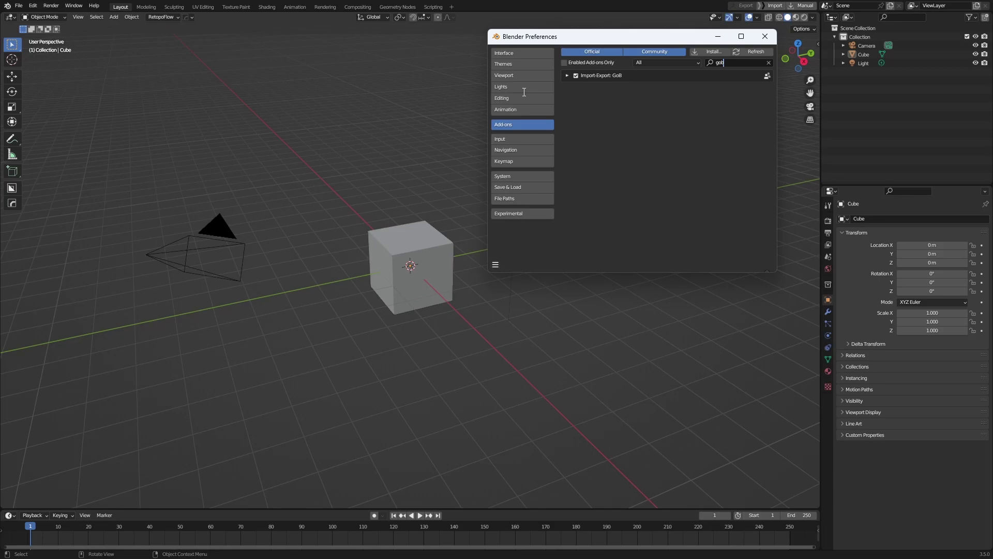
click(567, 76)
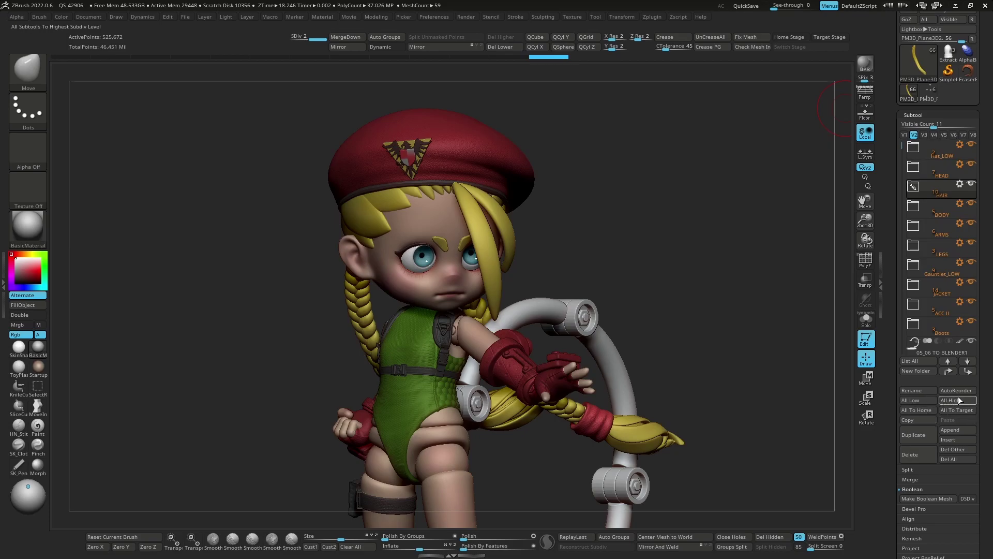
Set all subtools to highest subdivision, open Hat_LOW, select Suite_LOW and solo the hand.
click(970, 402)
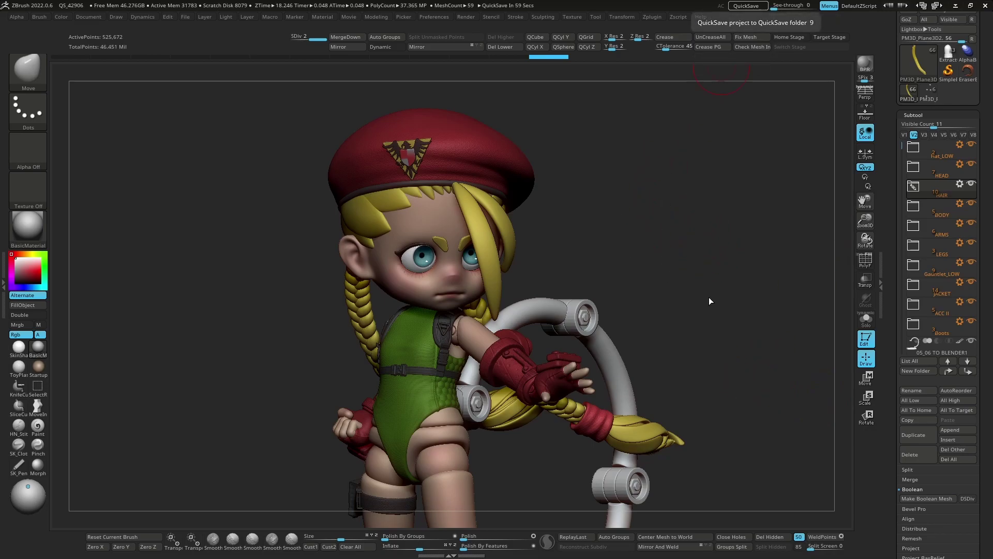
click(913, 147)
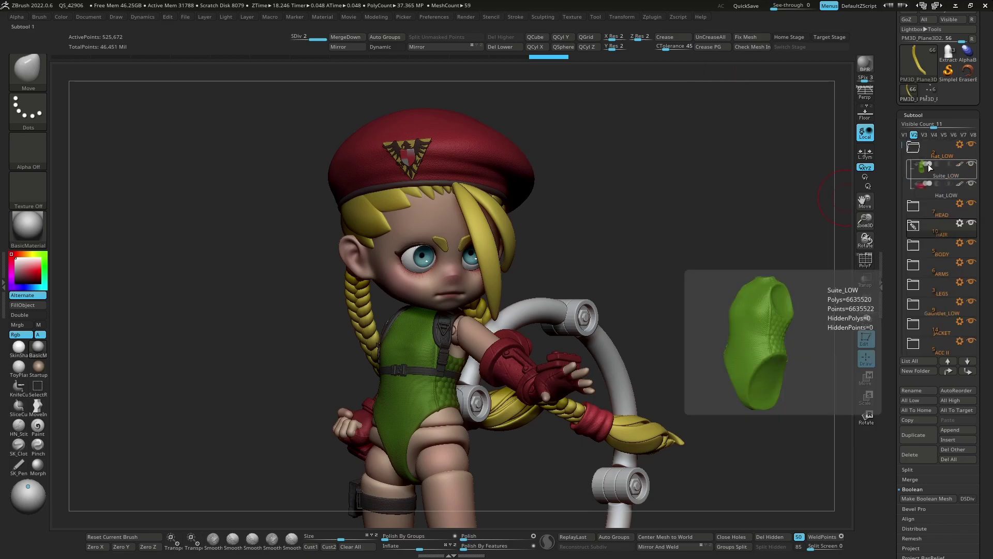
click(929, 172)
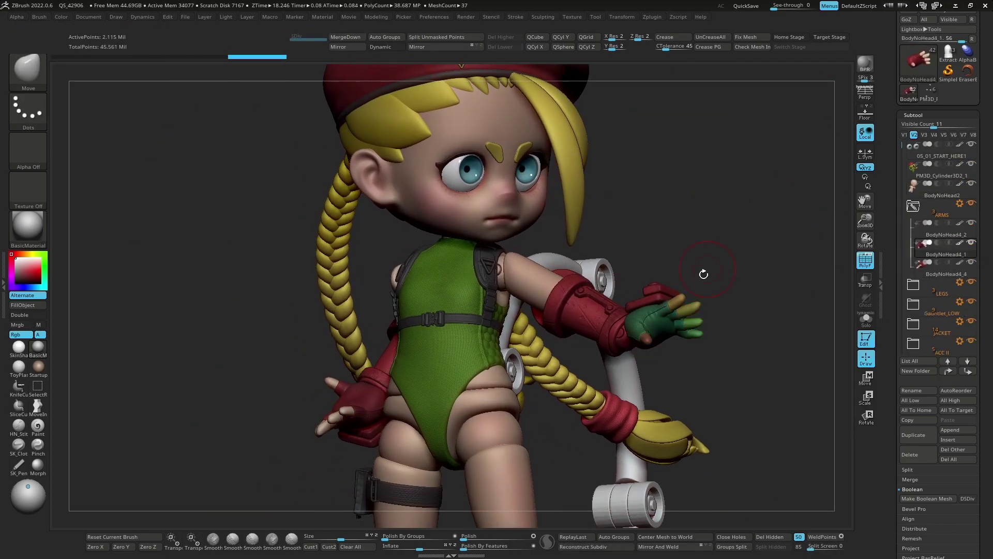
click(866, 321)
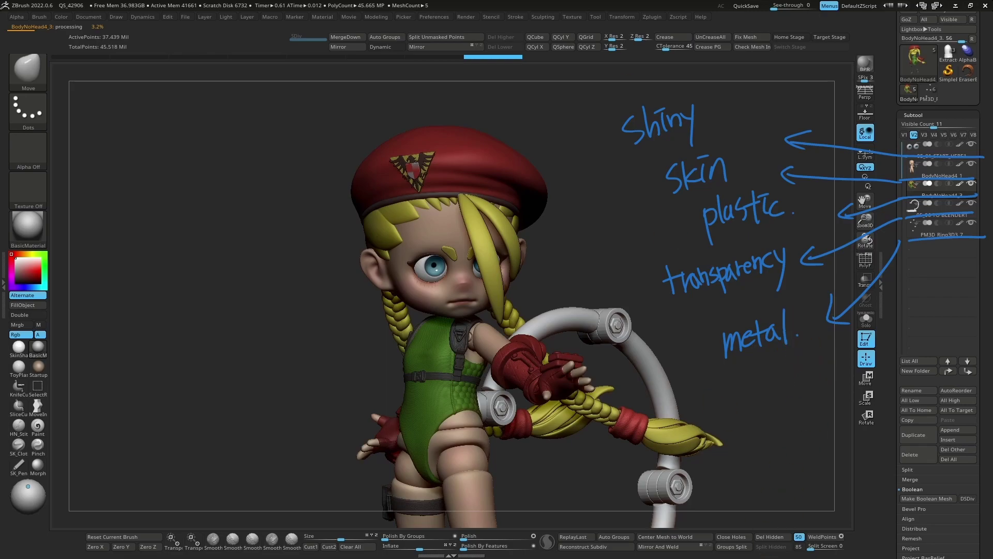
Open Decimation Master in the Zplugin menu and enable Keep Polypaint.
click(652, 17)
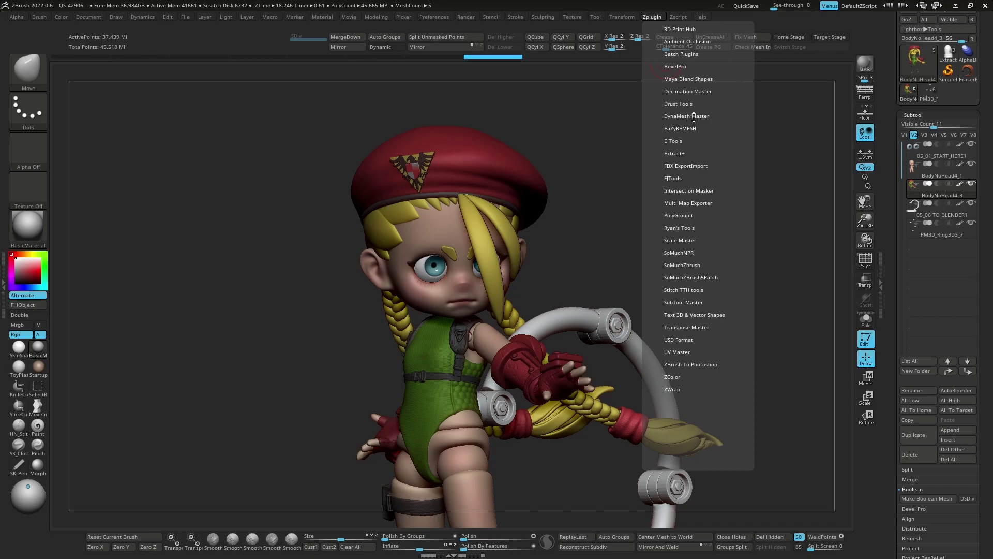
click(690, 91)
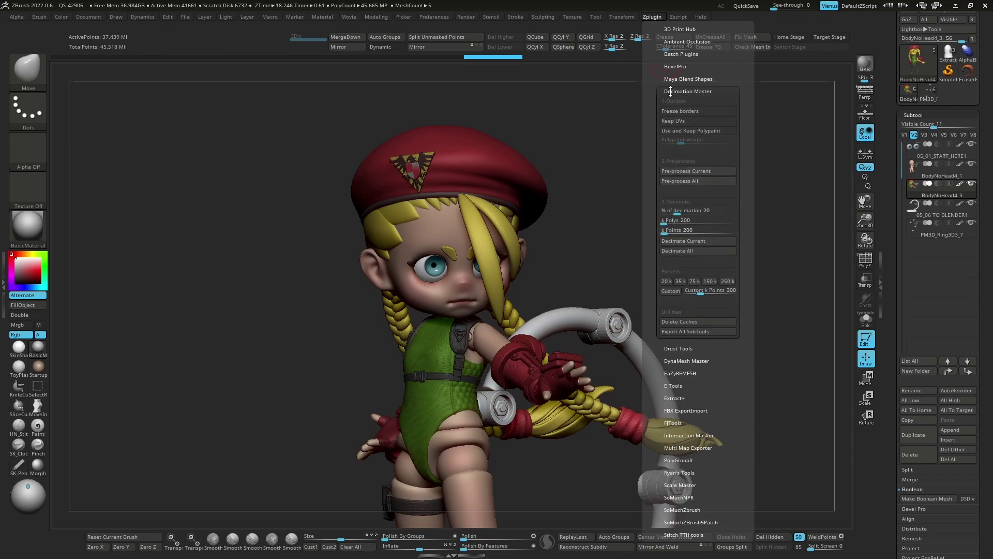
click(653, 22)
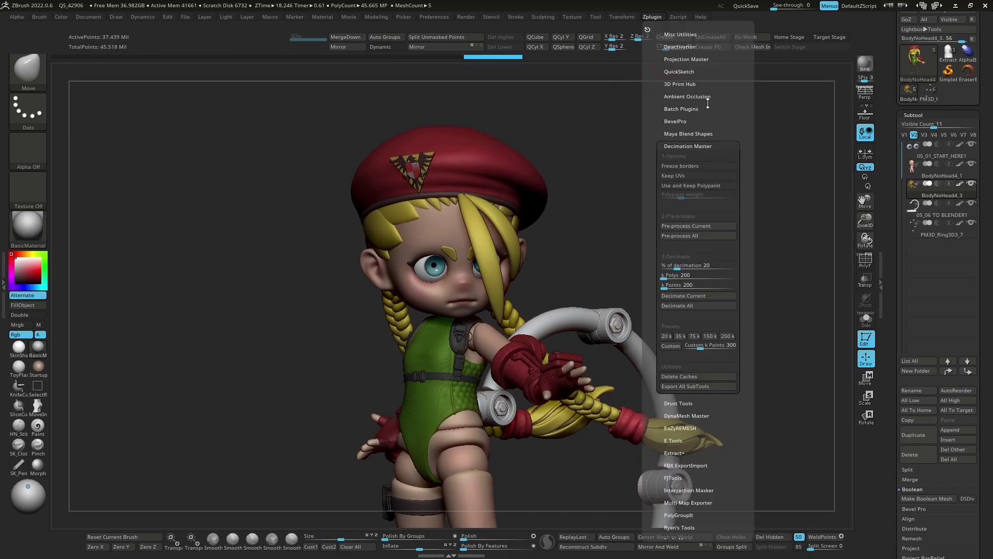
click(717, 189)
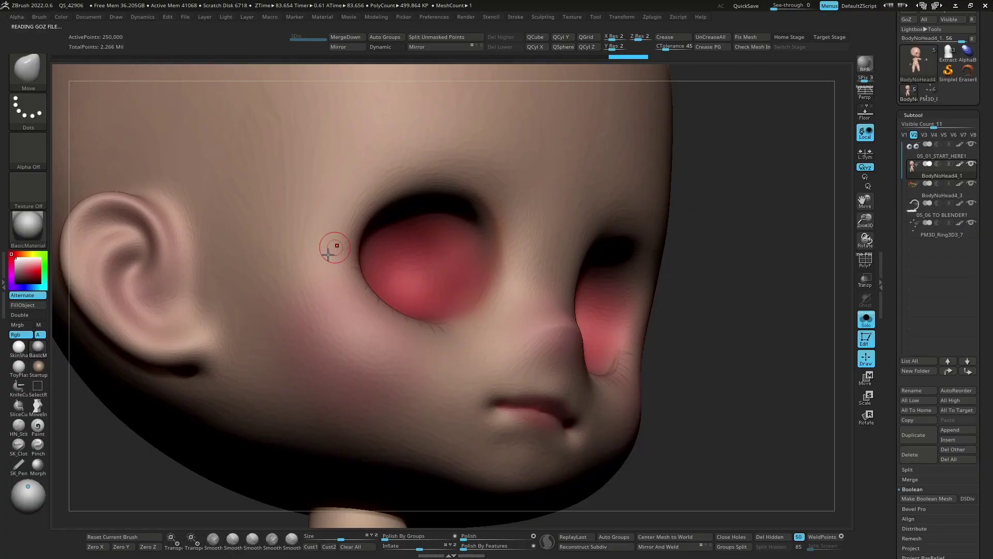
Turn off wireframe and solo to show the whole figurine, and select the ring-and-base subtool.
key(shift+f)
key(shift+f)
key(shift+s)
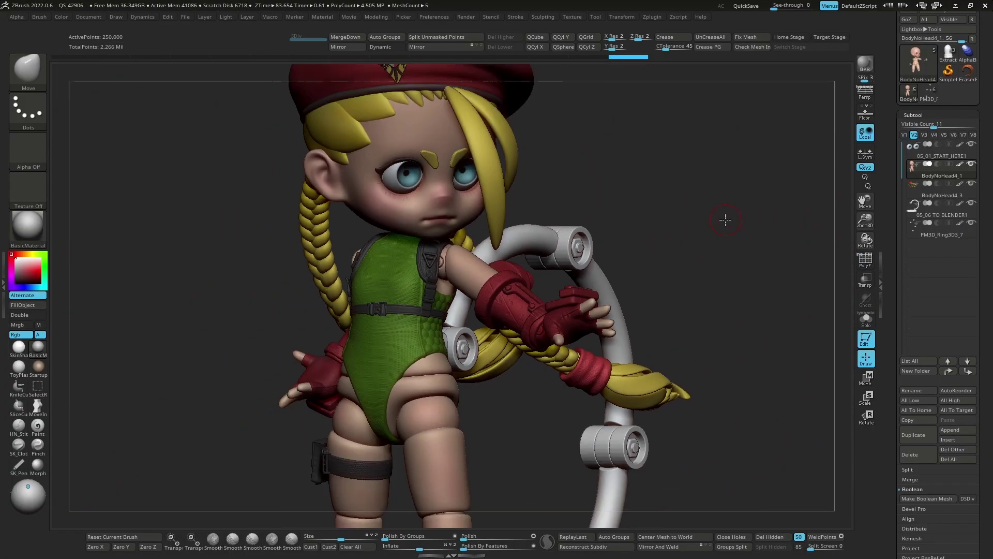
mouse_move(747, 332)
mouse_down()
mouse_move(712, 247)
mouse_move(719, 232)
mouse_up()
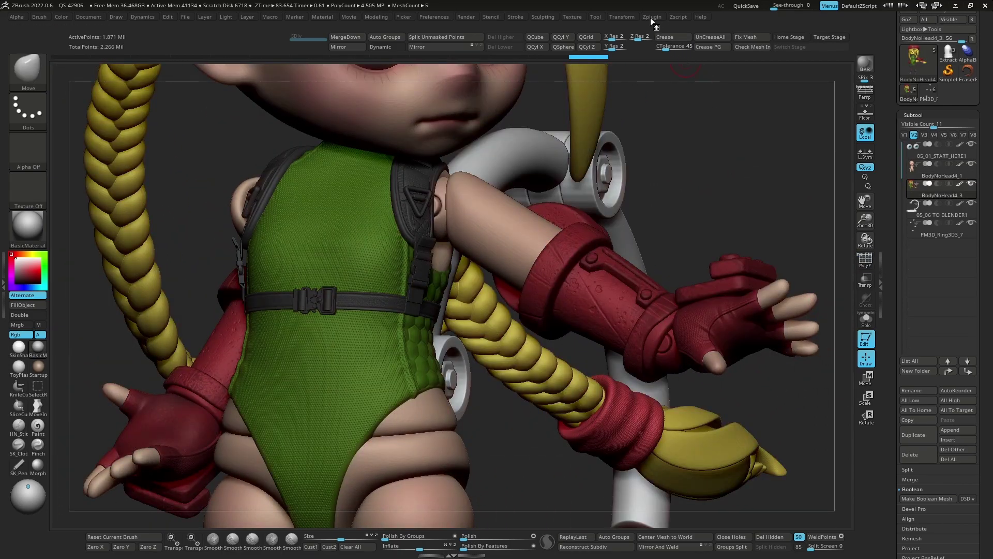
click(656, 17)
click(941, 230)
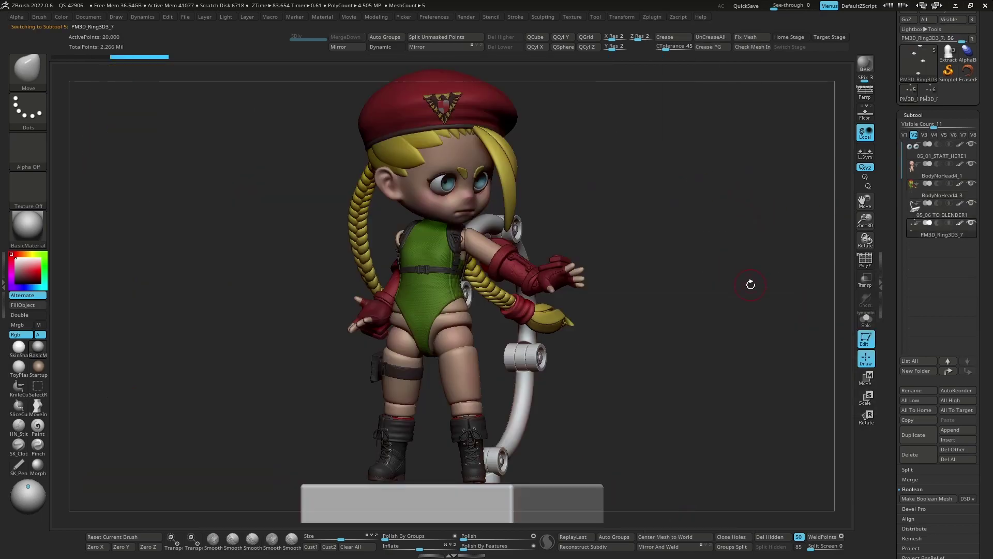
drag(691, 248, 757, 235)
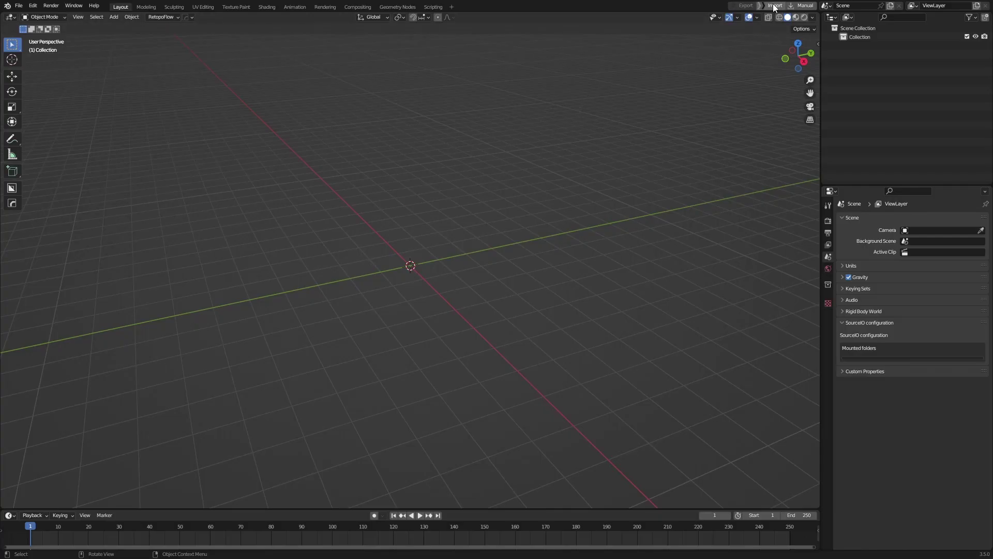
Enable GoB Import in Blender, then check subtool visibility and unhide every subtool.
click(771, 7)
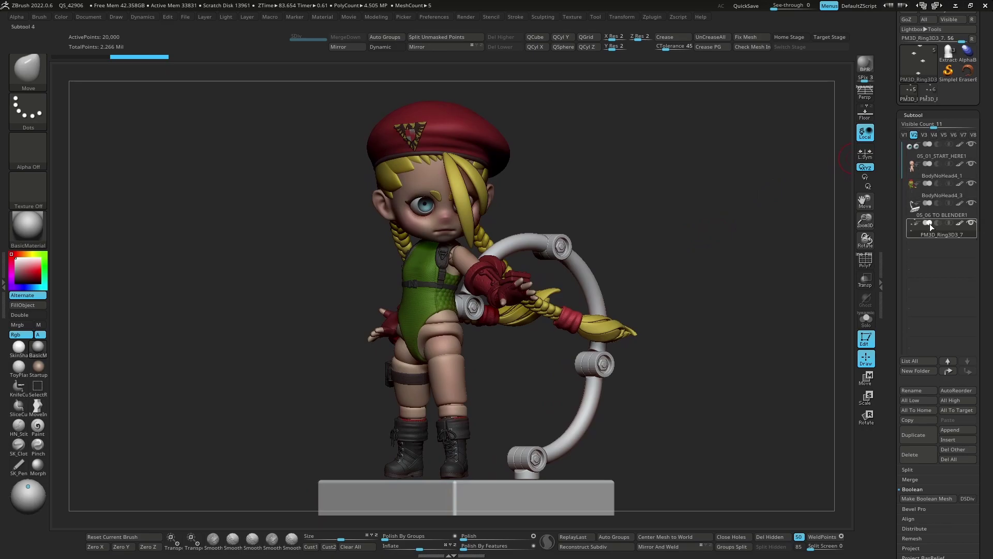
drag(892, 147, 892, 209)
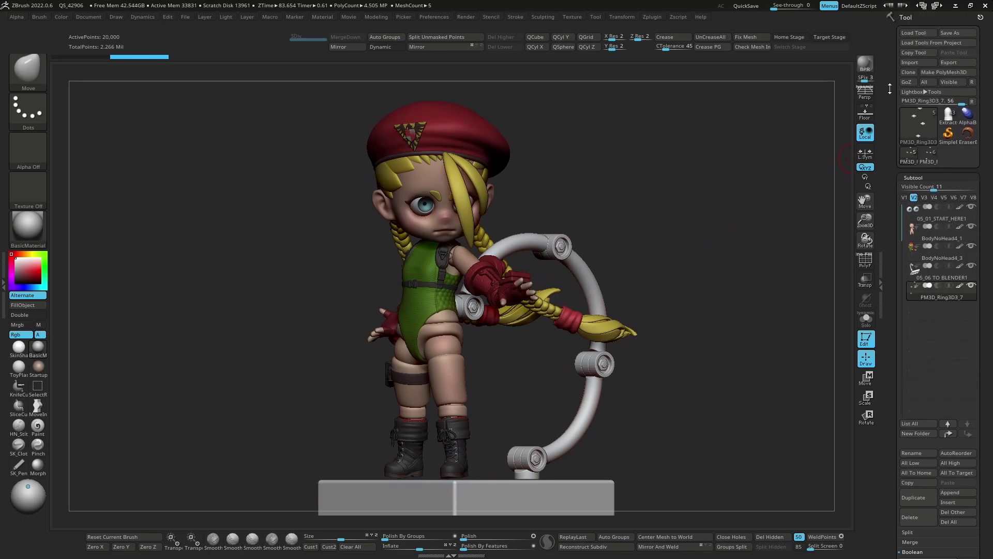
mouse_move(942, 219)
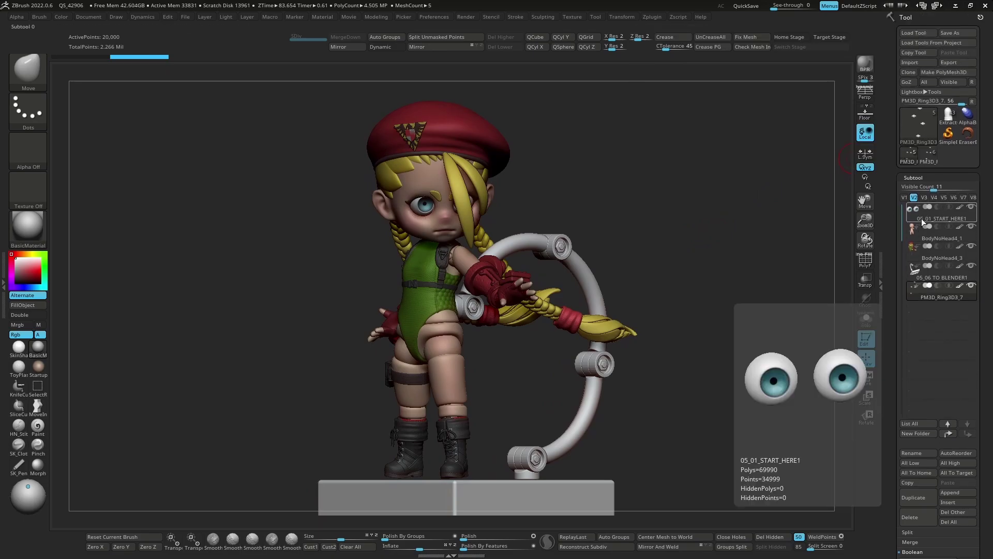
click(922, 221)
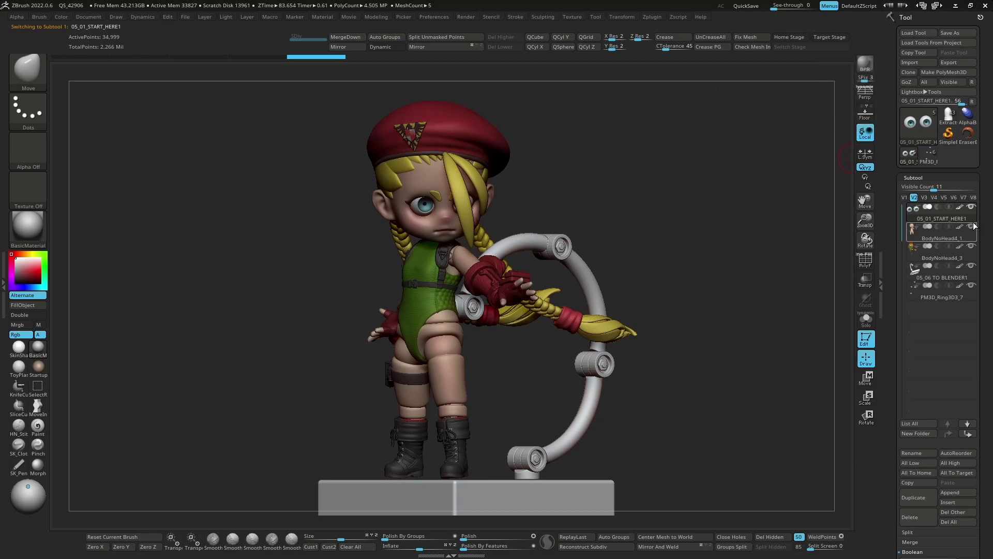
mouse_move(941, 257)
click(971, 246)
click(971, 266)
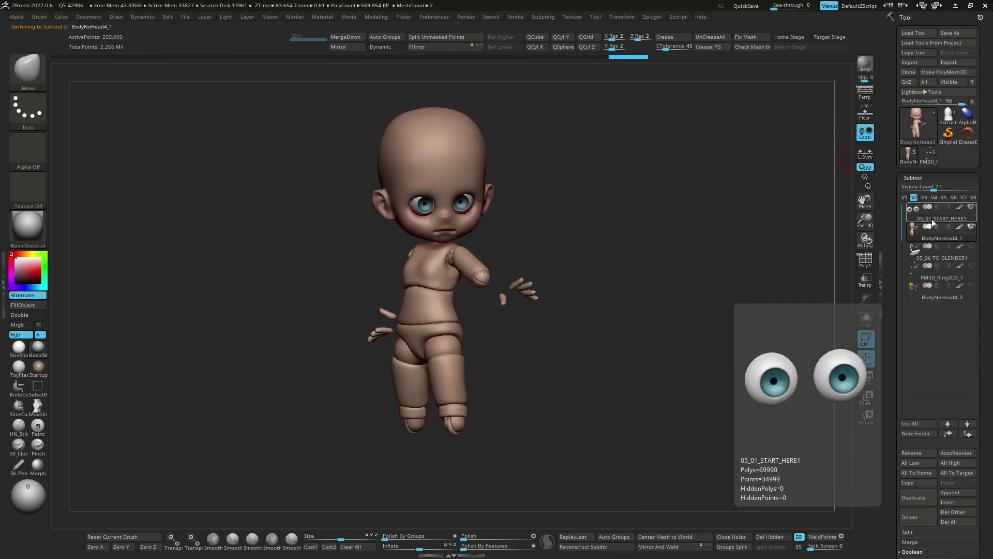
shift+click(971, 226)
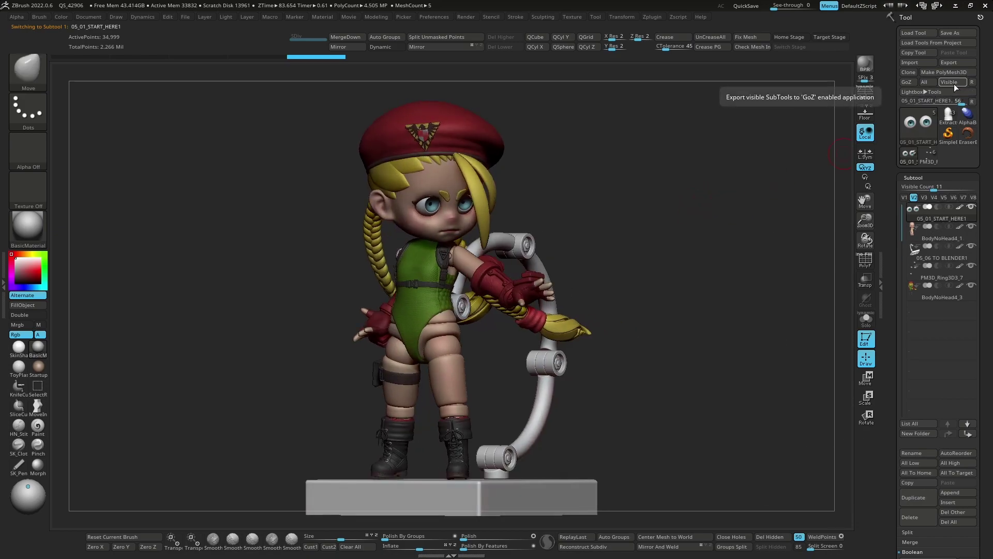
key(ctrl)
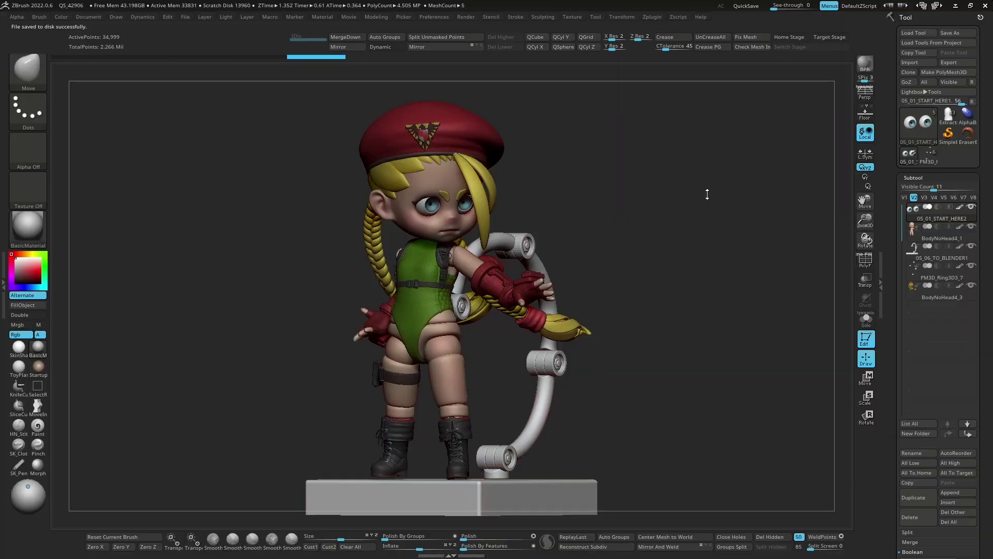
Rotate the imported figurine with angle snapping and reposition it.
key(r)
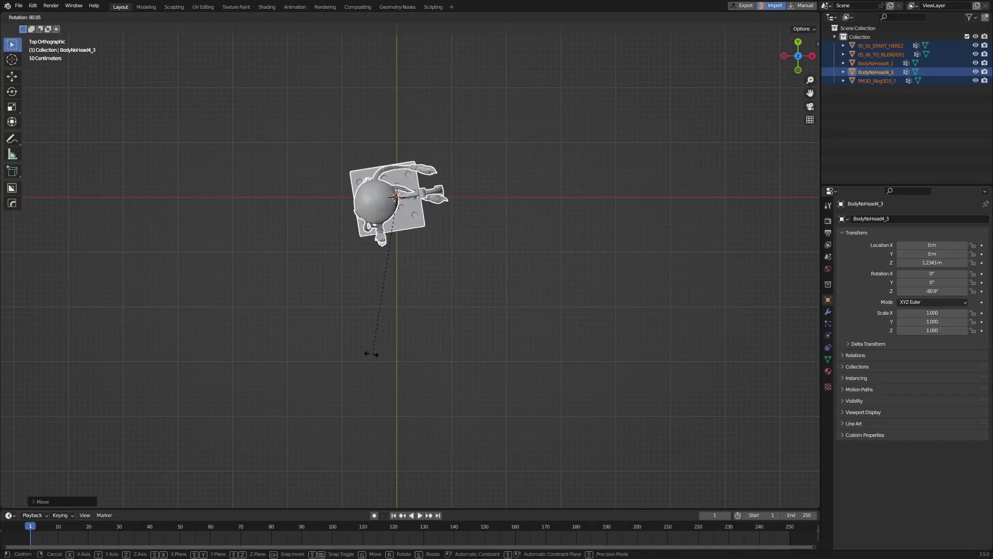
key(ctrl)
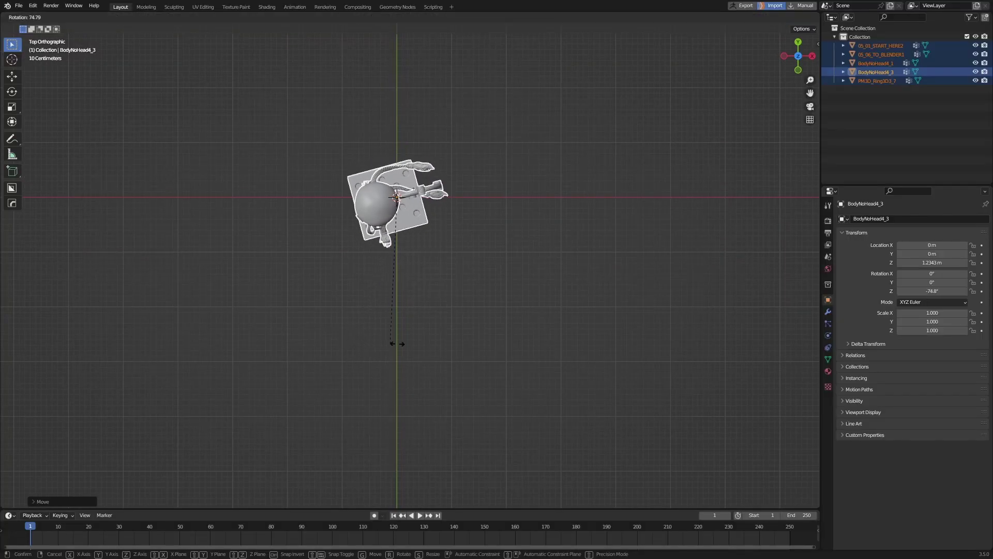
click(484, 318)
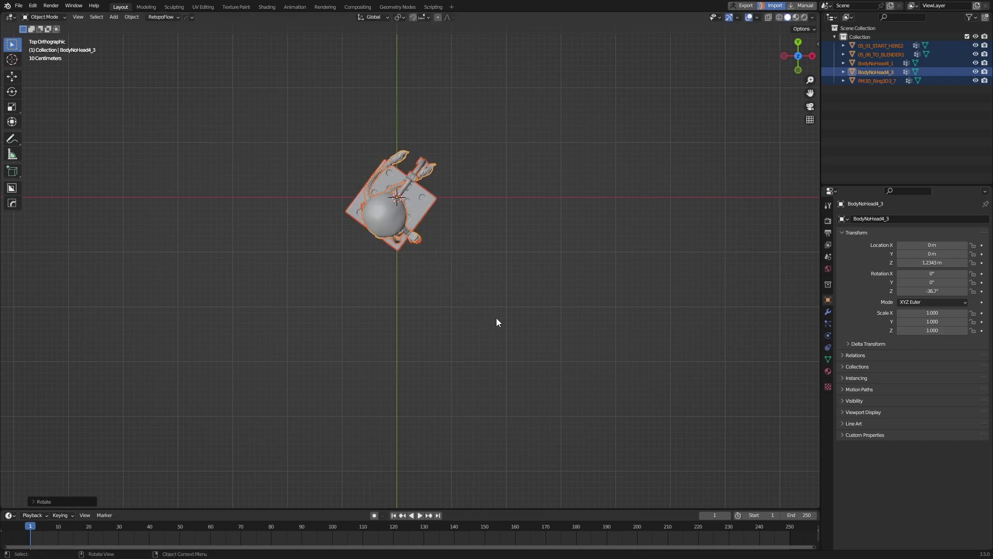
key(g)
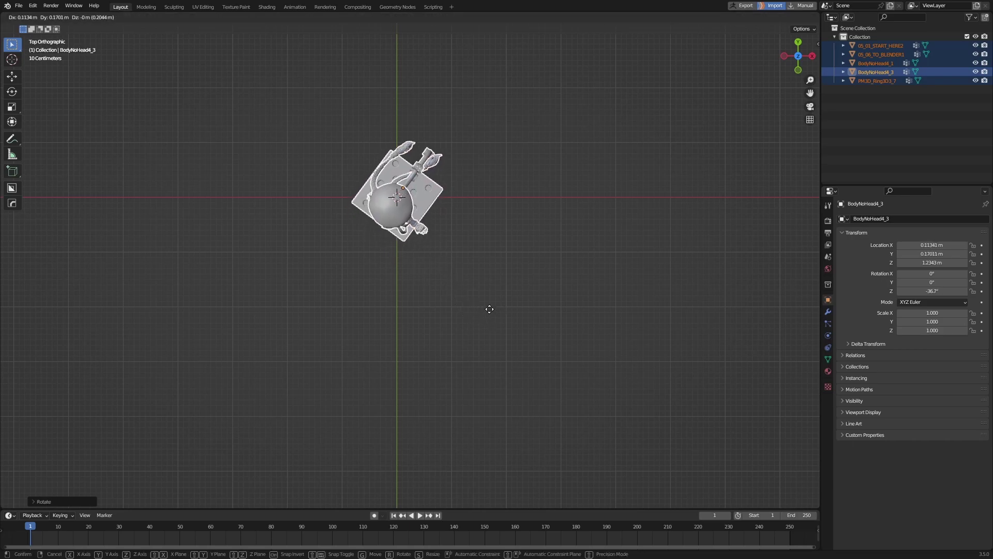
click(491, 310)
Switch to front view, deselect all, frame the figure, and enable Material Preview shading.
key(grave)
click(469, 299)
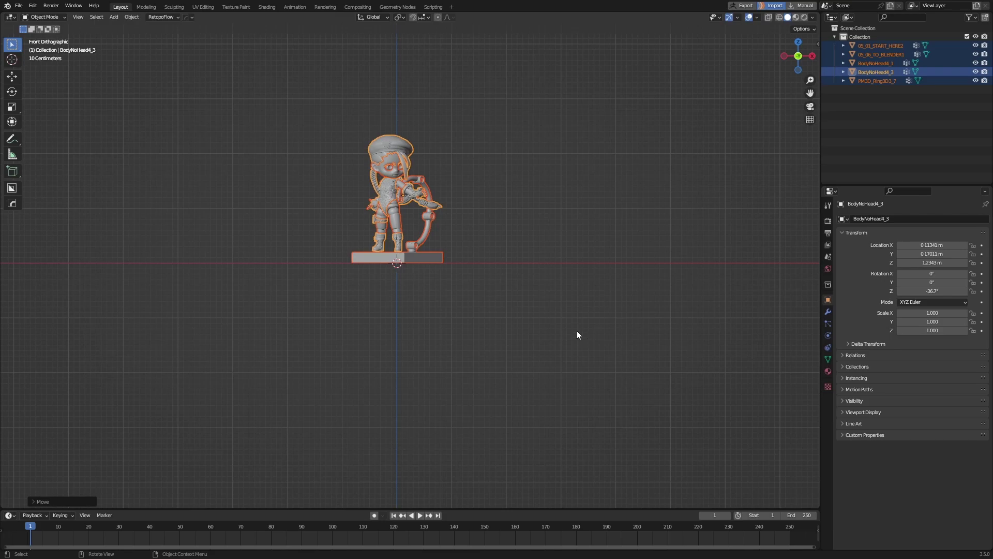
scroll(566, 311, up, 4)
shift+middle_drag(564, 307, 578, 414)
click(601, 374)
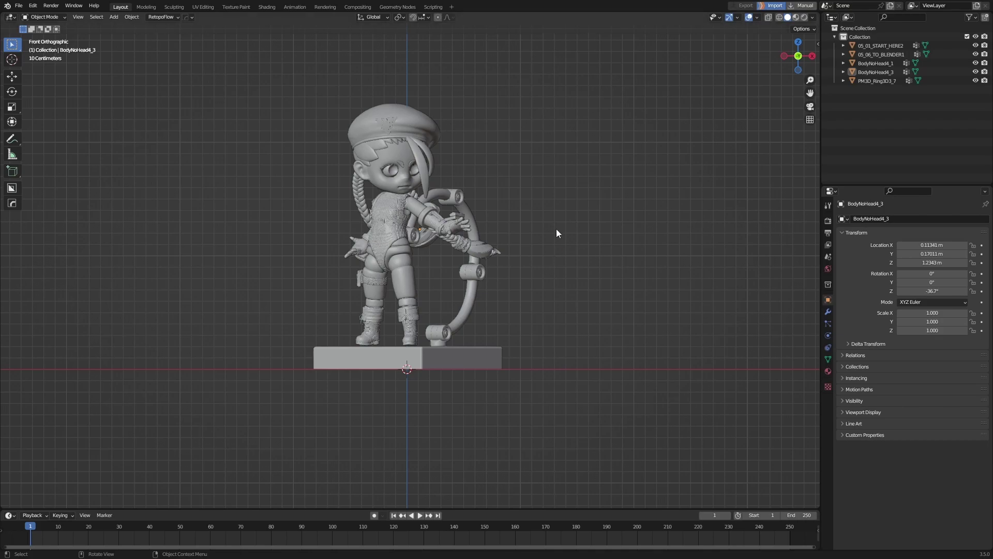
scroll(556, 228, up, 2)
shift+middle_drag(566, 216, 588, 247)
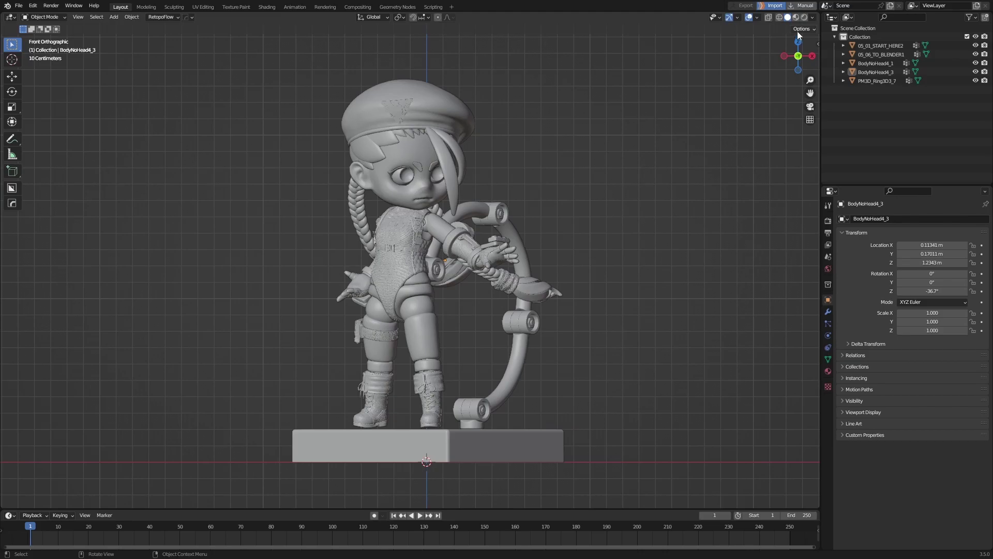
click(796, 19)
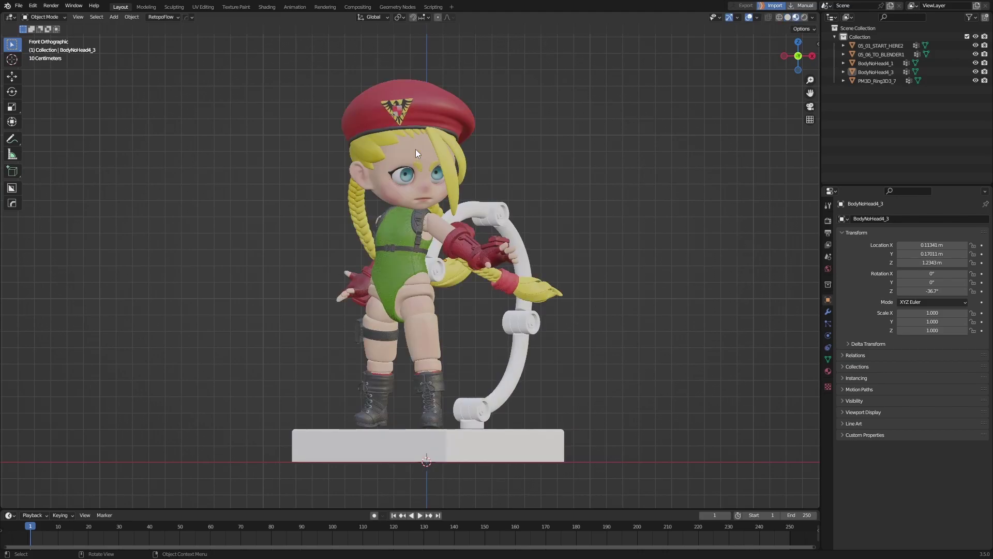
Split the viewport vertically near the middle, framing the head and torso on the left.
scroll(415, 149, up, 2)
scroll(627, 184, up, 1)
mouse_move(627, 184)
shift+middle_down()
mouse_move(532, 314)
mouse_move(458, 291)
shift+middle_up()
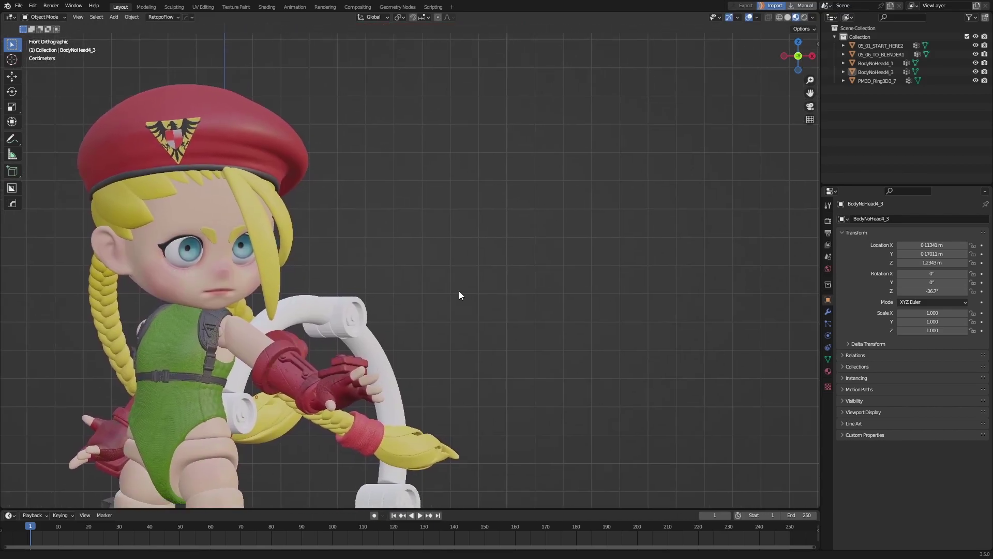
right_click(820, 157)
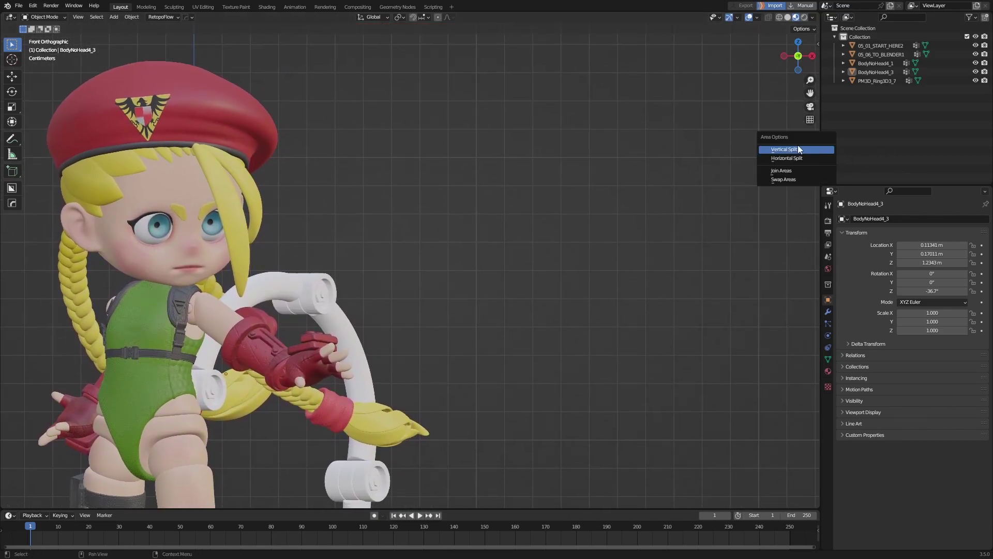
click(815, 149)
click(453, 218)
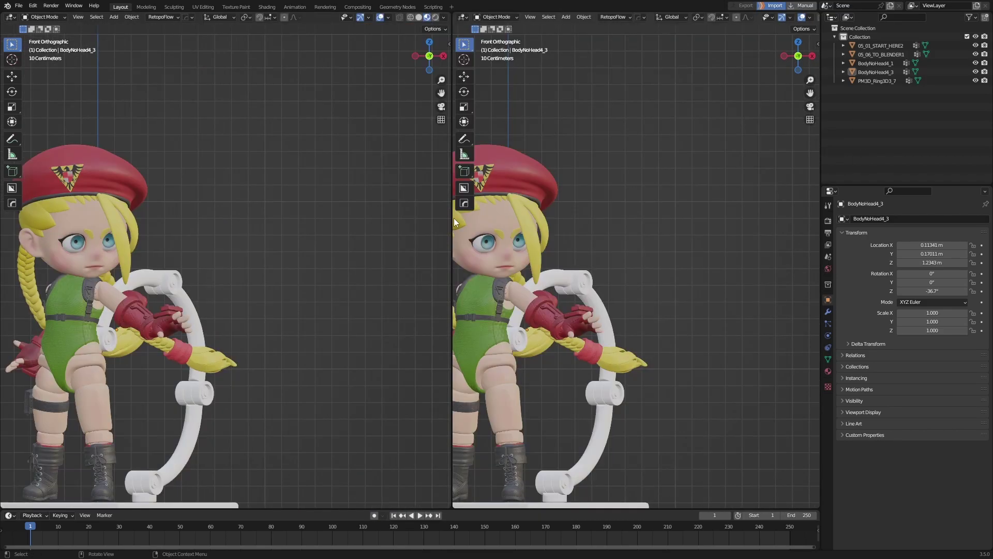
scroll(206, 289, up, 3)
mouse_move(112, 303)
shift+middle_down()
mouse_move(370, 280)
mouse_move(301, 291)
shift+middle_up()
scroll(362, 280, up, 2)
Turn the right area into the Shader Editor showing the material nodes.
click(462, 18)
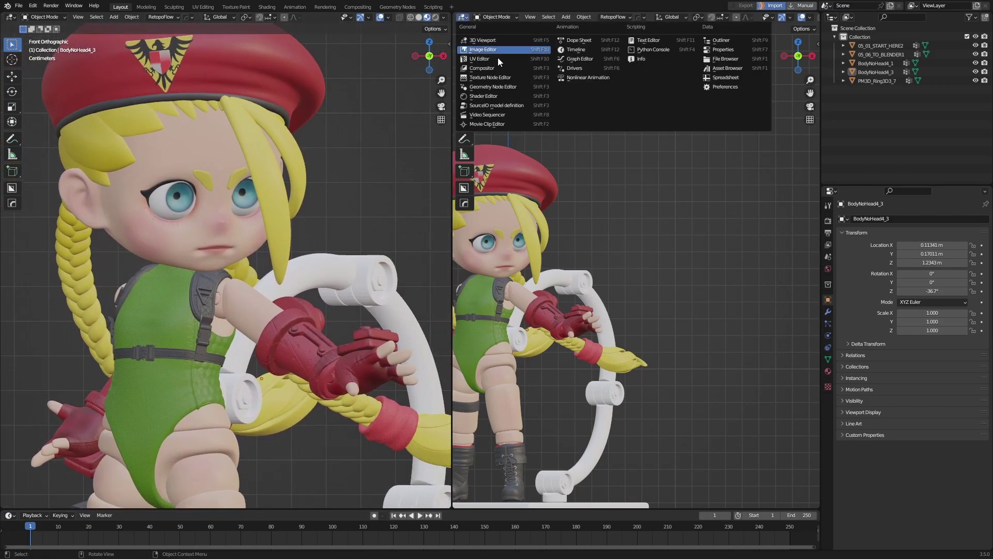
click(512, 95)
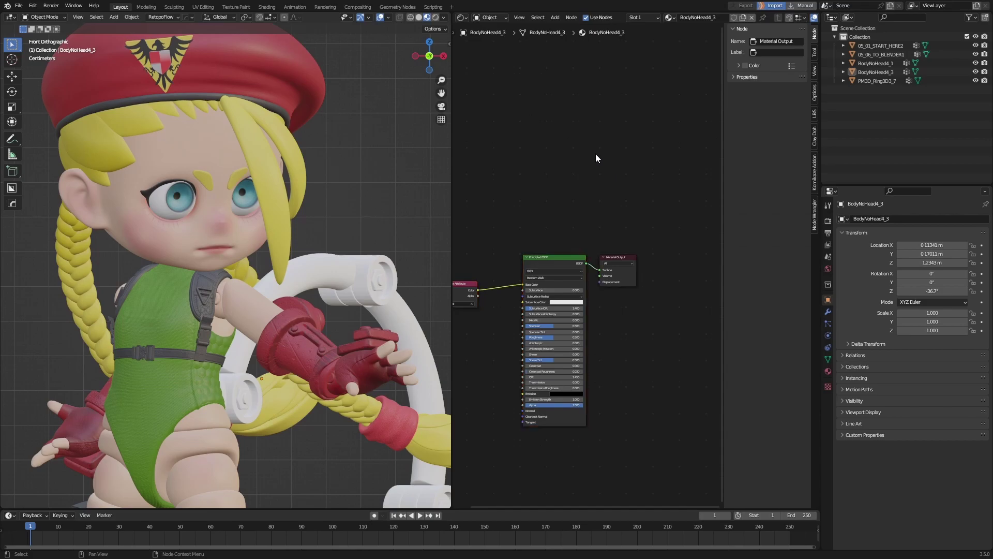
key(n)
middle_drag(559, 195, 608, 136)
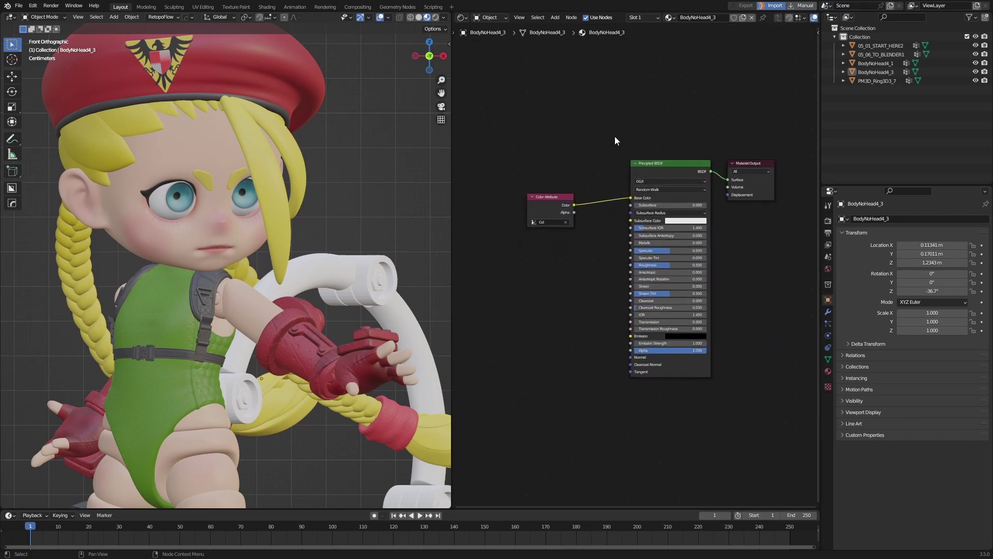
scroll(606, 231, up, 3)
Rename the Outliner objects to 04 Cloth and 03 Body.
double_click(877, 45)
text(01 Eyes)
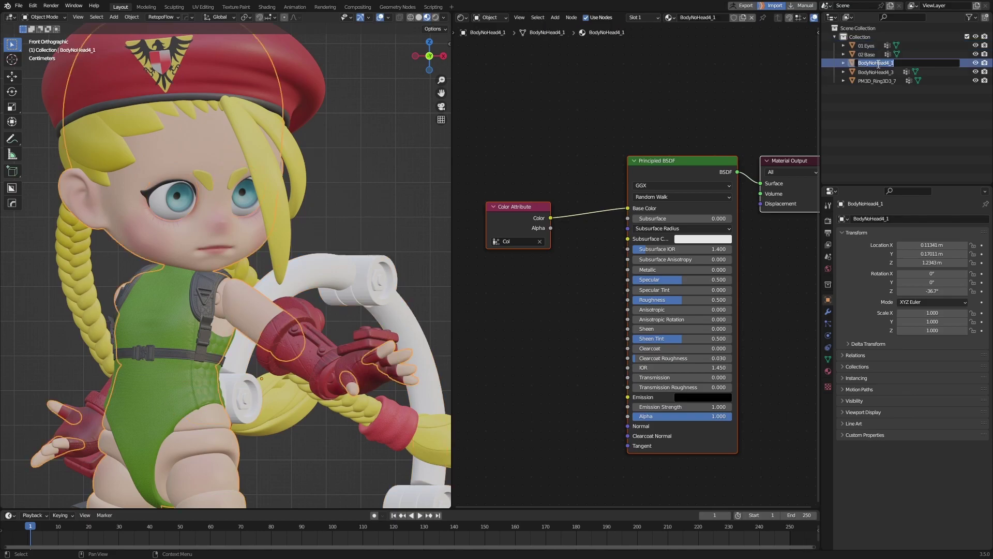
click(877, 72)
double_click(878, 72)
text(04 Cloth)
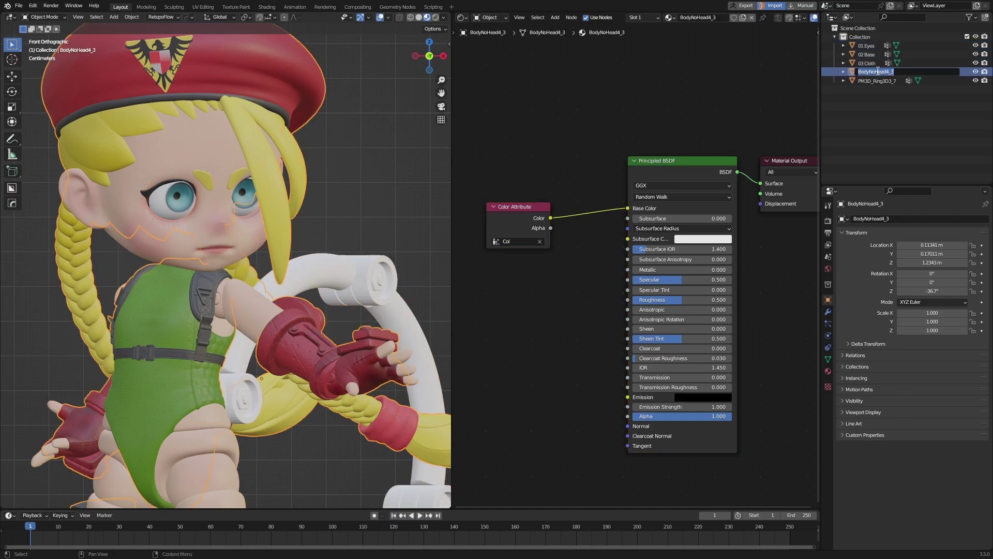
key(Return)
double_click(873, 62)
text(03 Body)
key(Return)
text(05 Bolt)
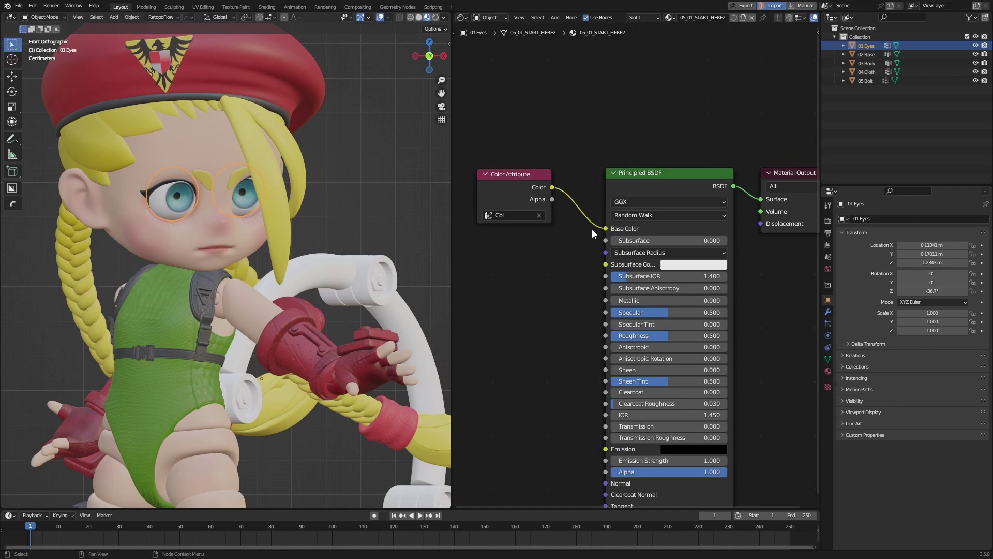
Disconnect the vertex colours from the eyes' Base Color and isolate the eyes in local view.
drag(591, 228, 572, 246)
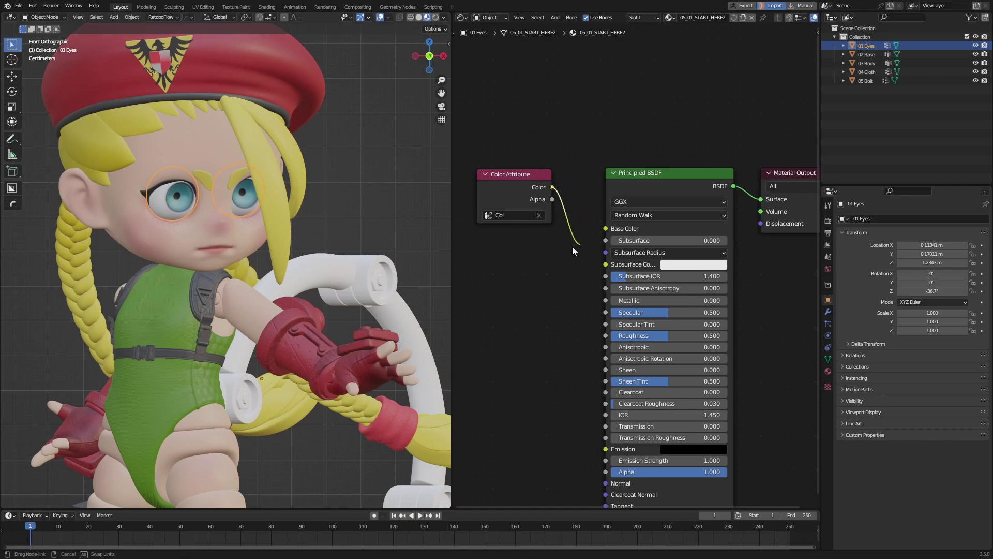
click(390, 214)
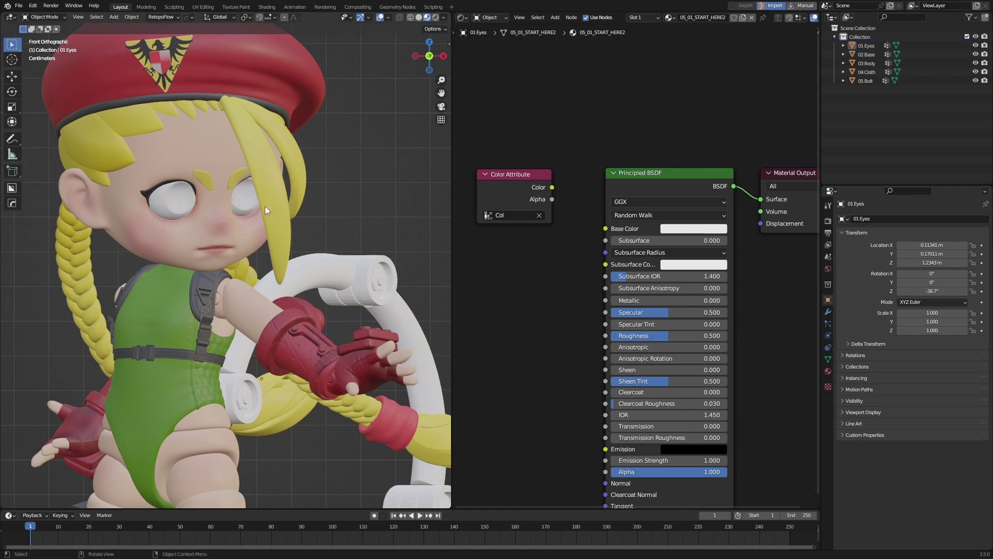
click(172, 210)
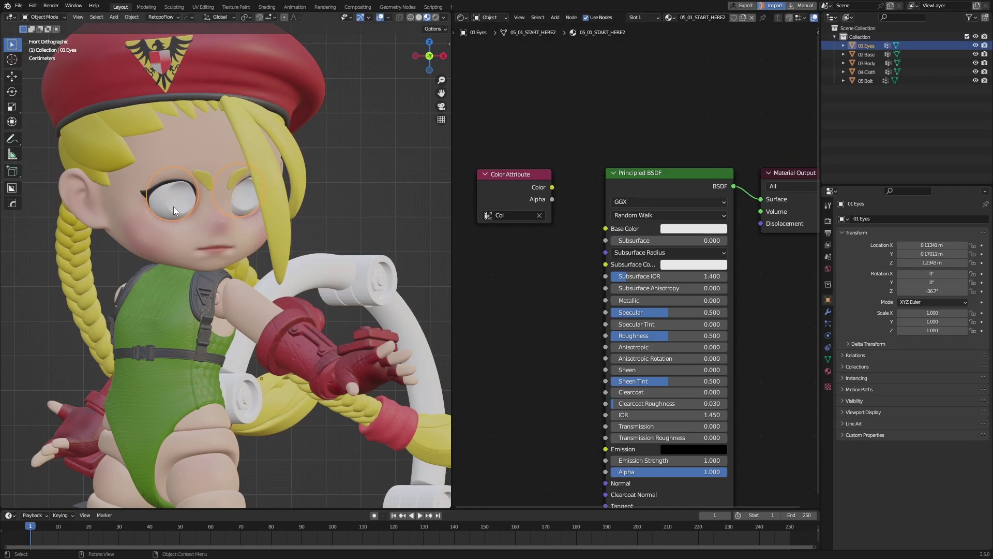
key(KP_Divide)
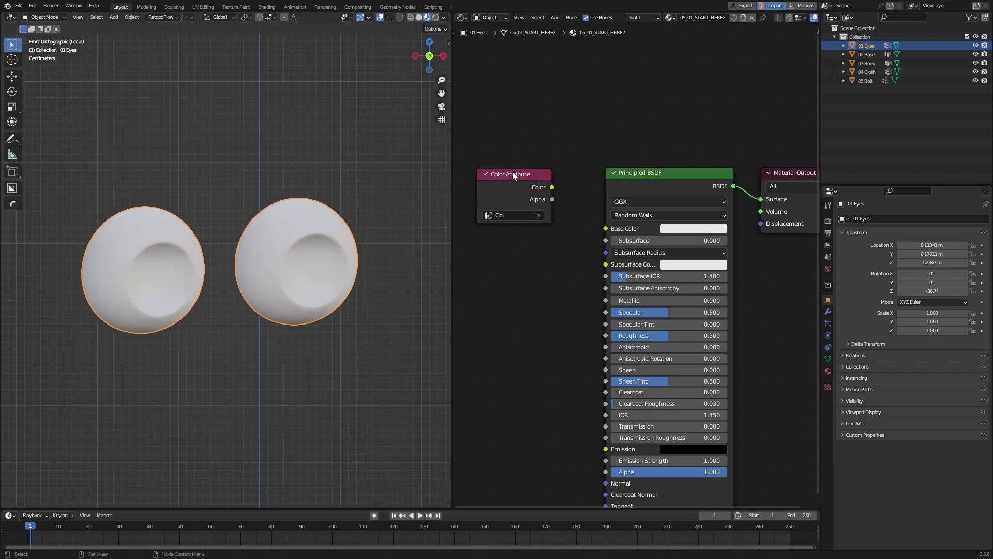
Add a Color Attribute node set to Col and wire it into the eyes' Base Color.
key(shift+a)
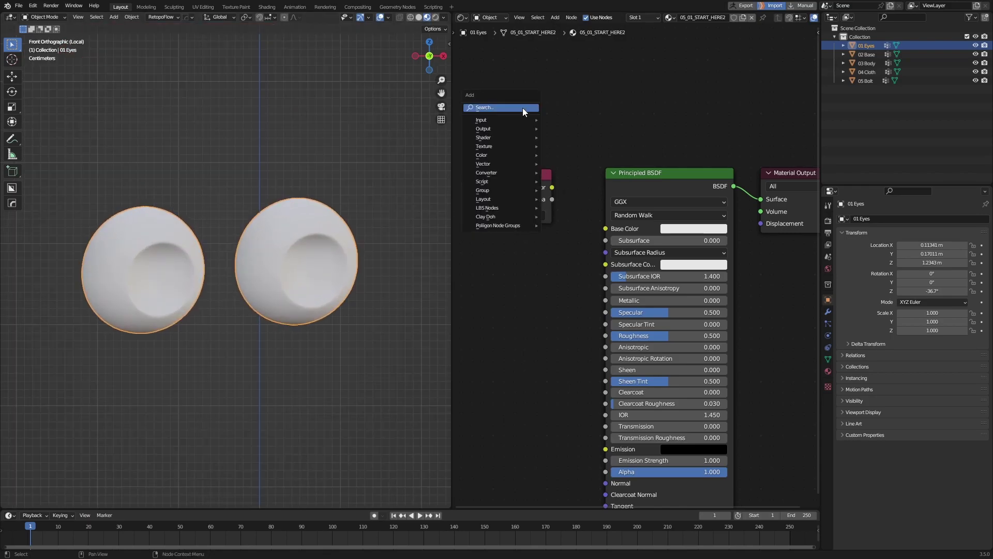
mouse_move(497, 120)
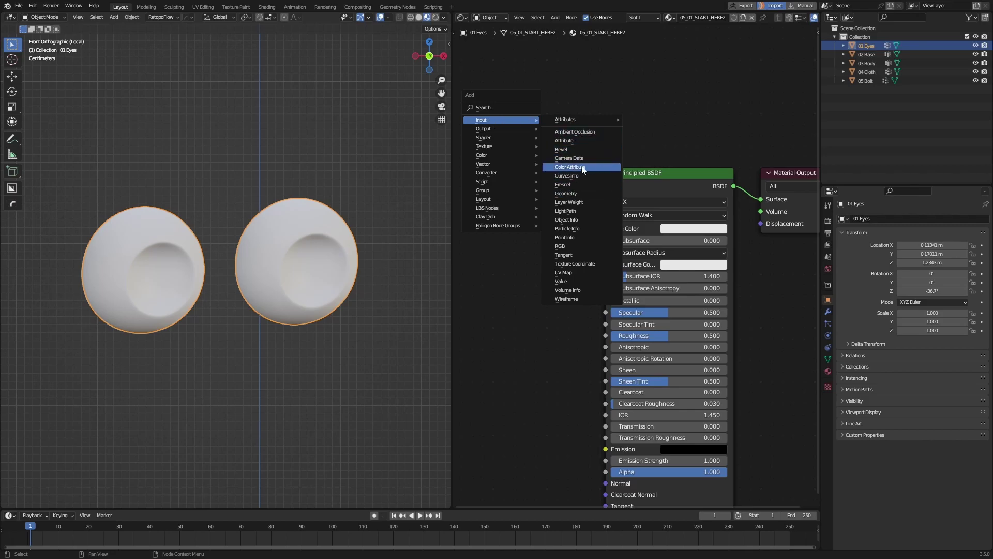
click(583, 169)
drag(552, 188, 603, 228)
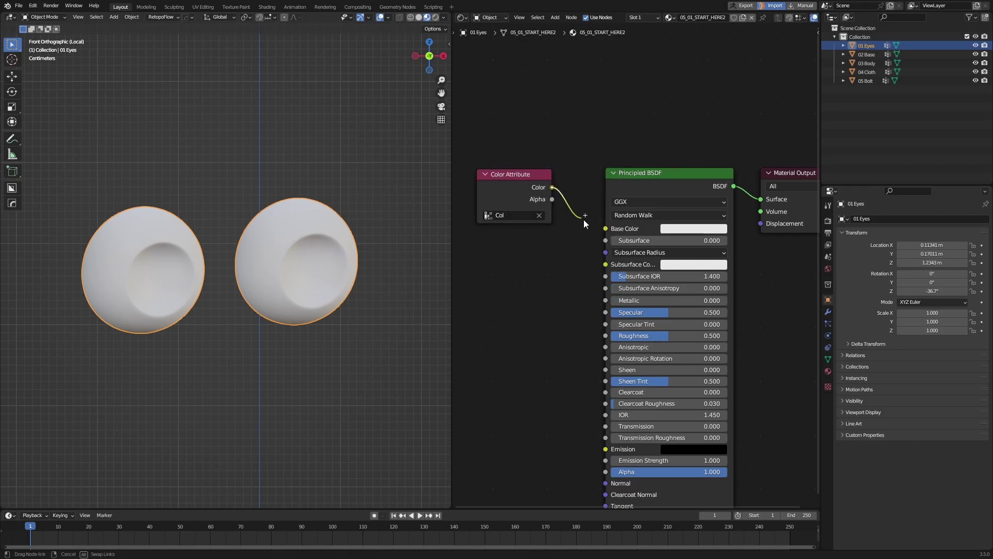
click(514, 176)
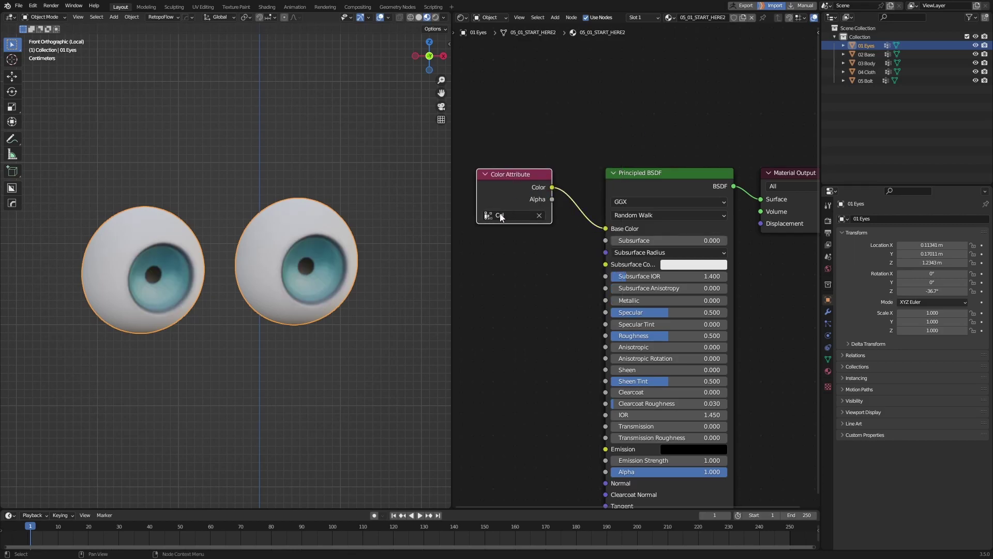
click(539, 216)
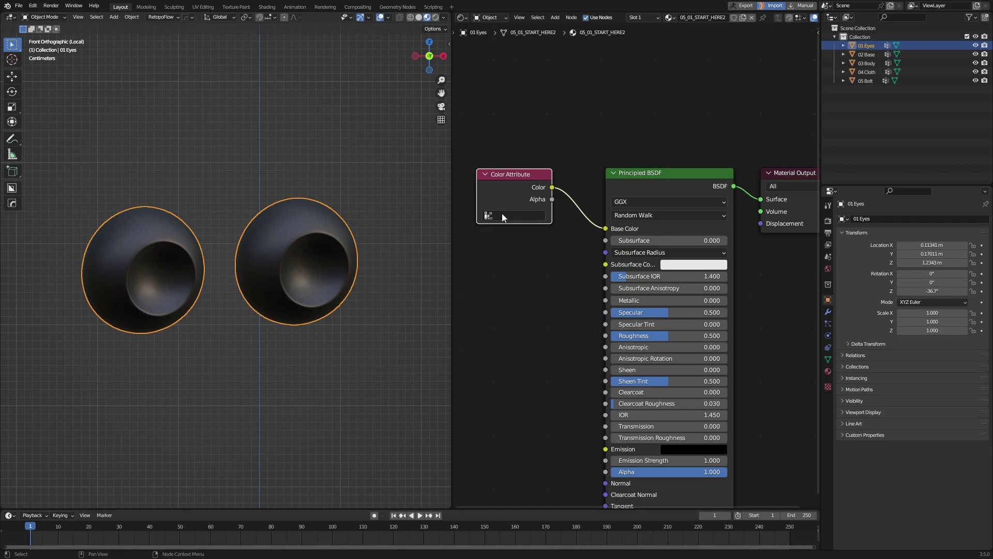
key(alt+a)
click(481, 215)
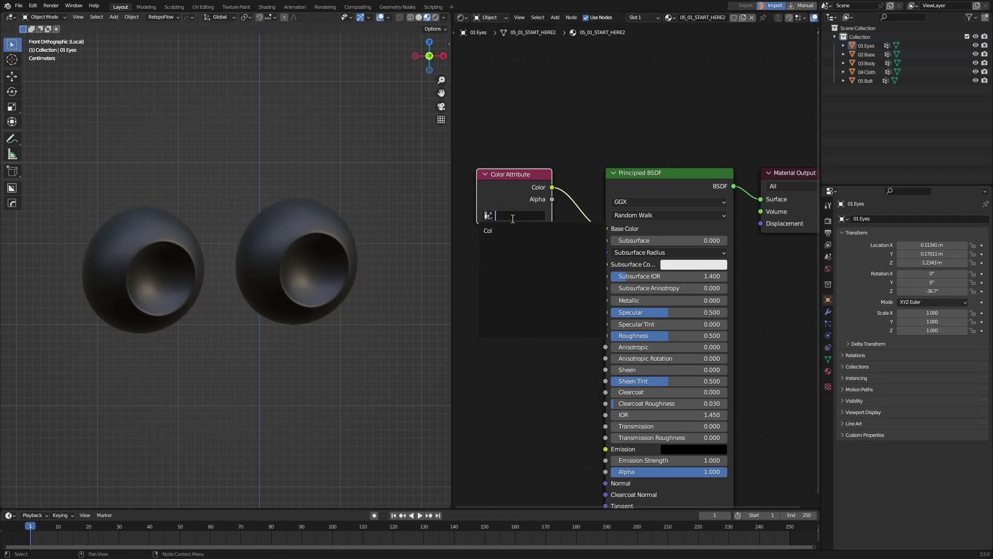
click(518, 228)
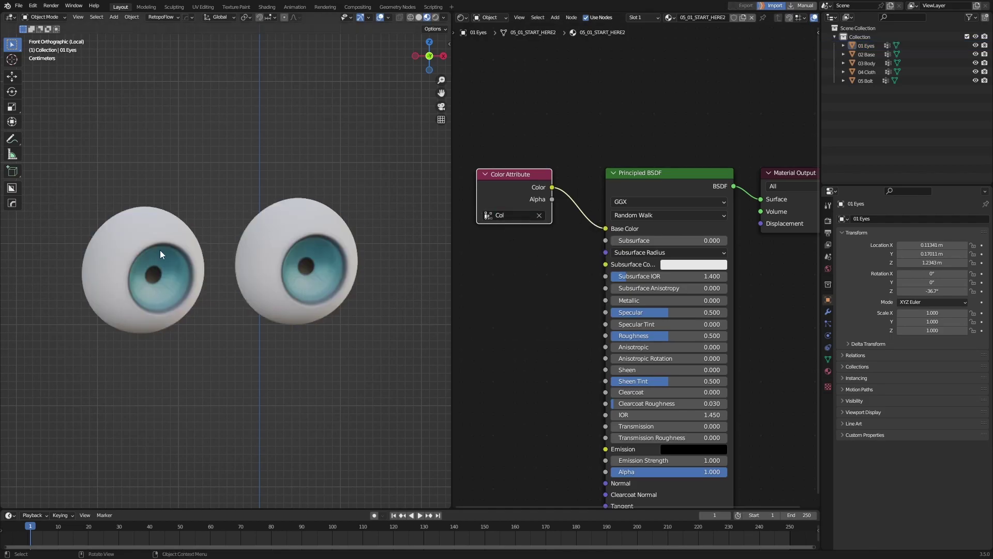
Set the eye material's Specular to 1.0 and Roughness to 0.0.
mouse_move(160, 250)
middle_down()
mouse_move(234, 296)
mouse_move(277, 295)
middle_up()
drag(663, 312, 724, 313)
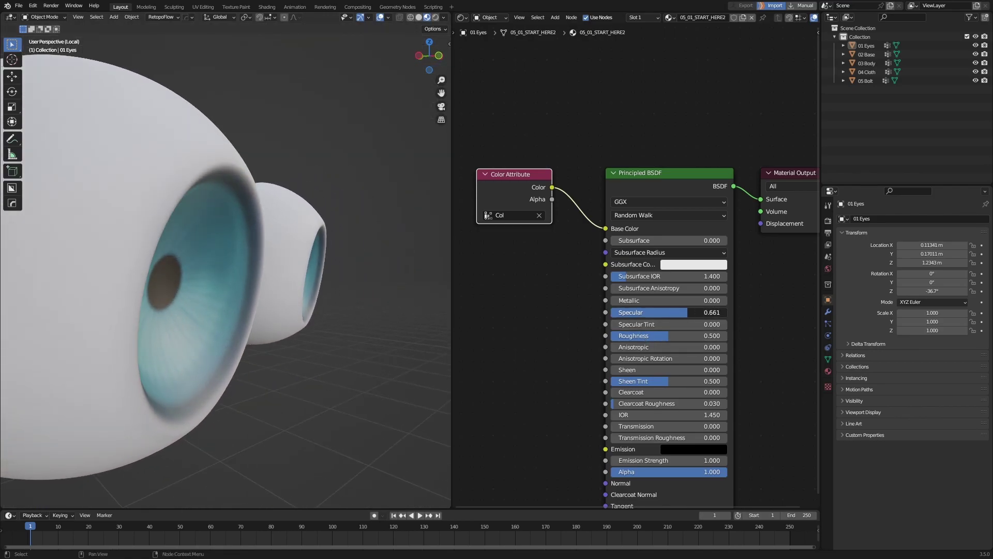
drag(666, 336, 613, 336)
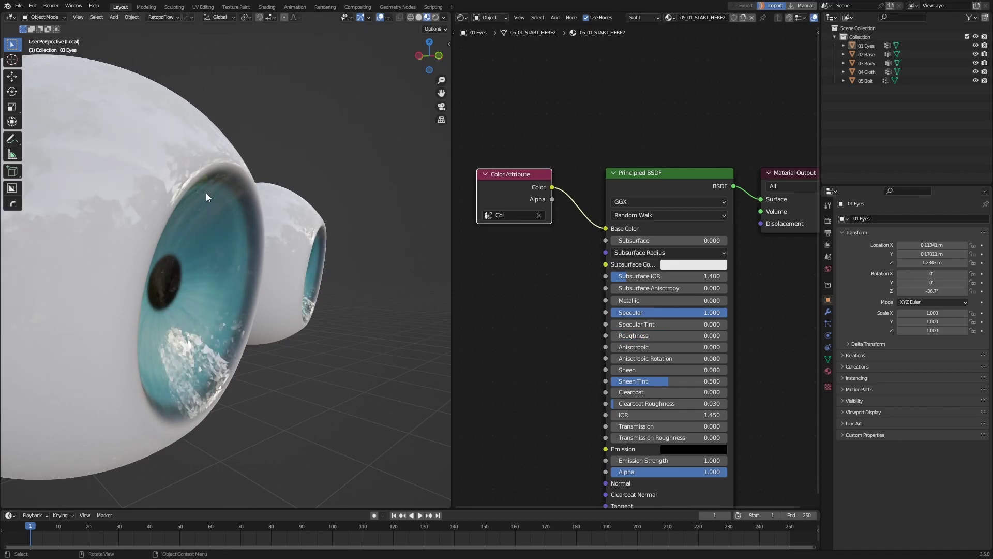
Select the eyes and inspect their mesh faces in Edit Mode.
click(194, 179)
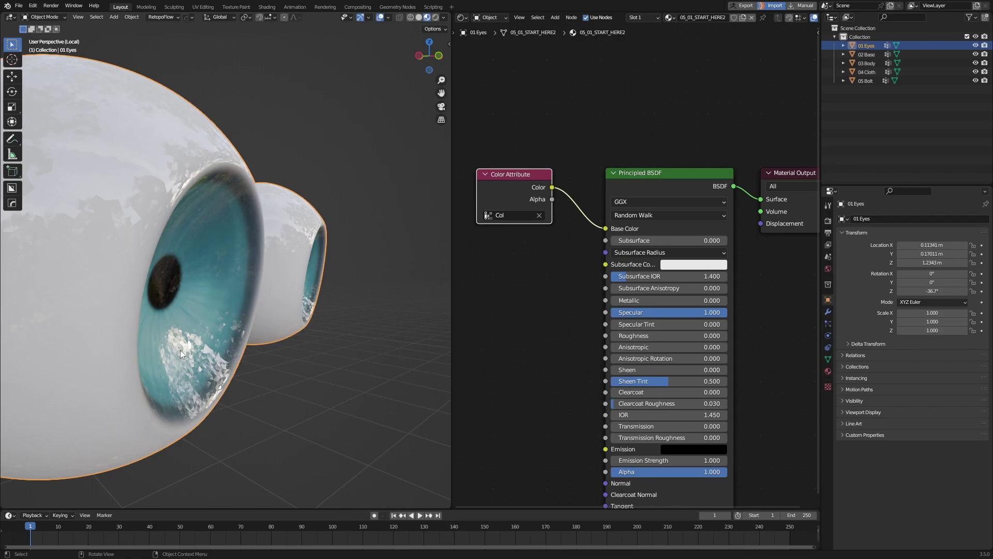
scroll(188, 343, up, 2)
scroll(206, 349, up, 2)
scroll(238, 346, up, 2)
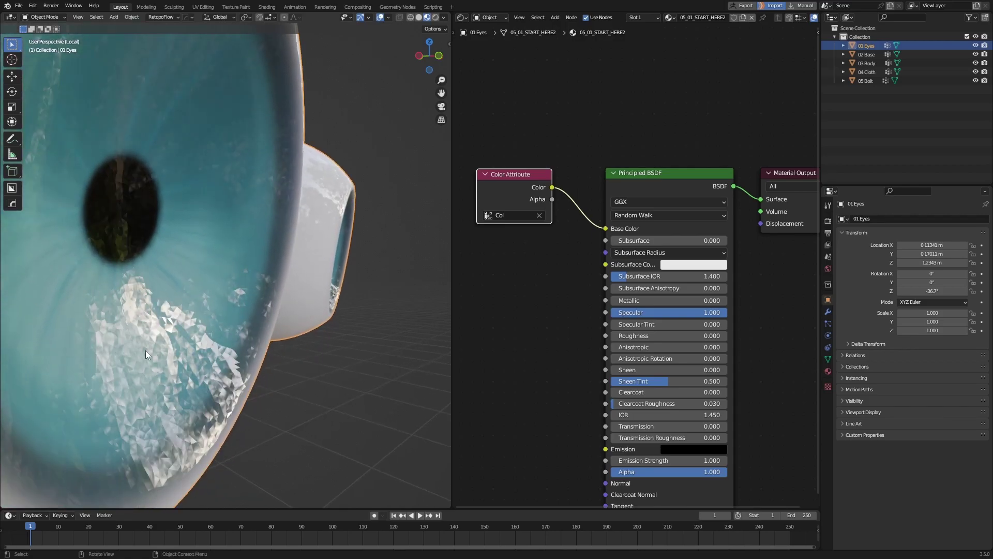
key(Tab)
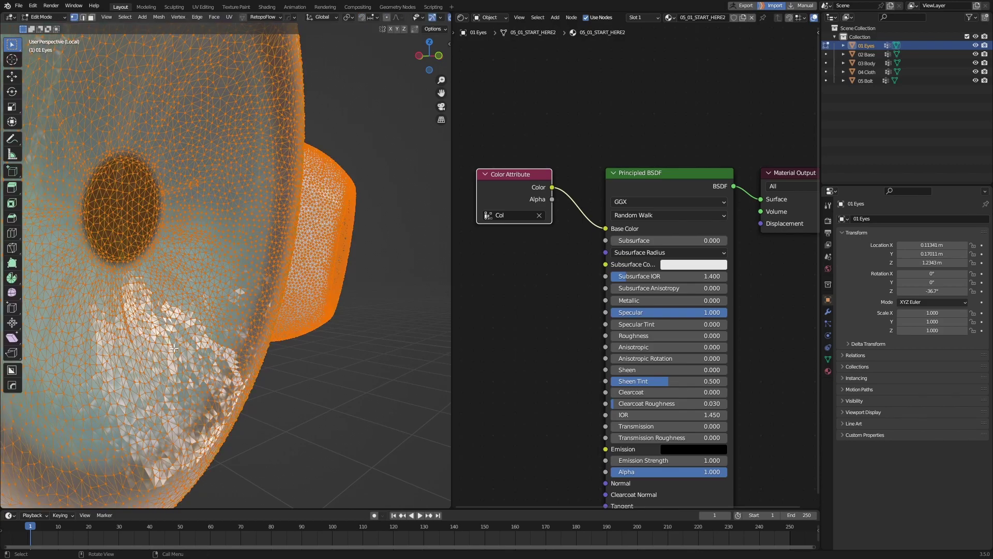
scroll(174, 347, up, 2)
scroll(178, 348, up, 2)
scroll(185, 349, up, 2)
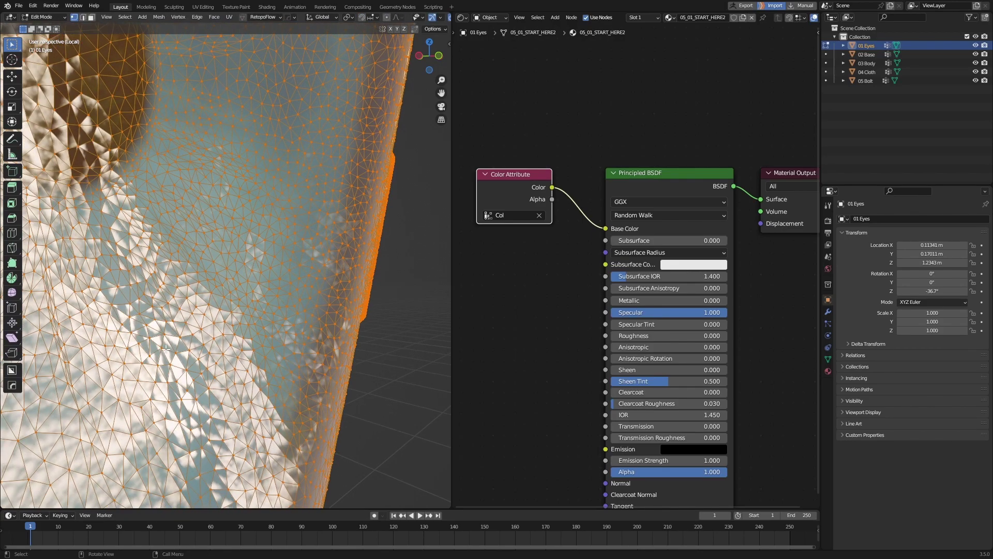
key(Tab)
Apply Shade Smooth to the eyes and orbit to view both eyeballs.
right_click(218, 222)
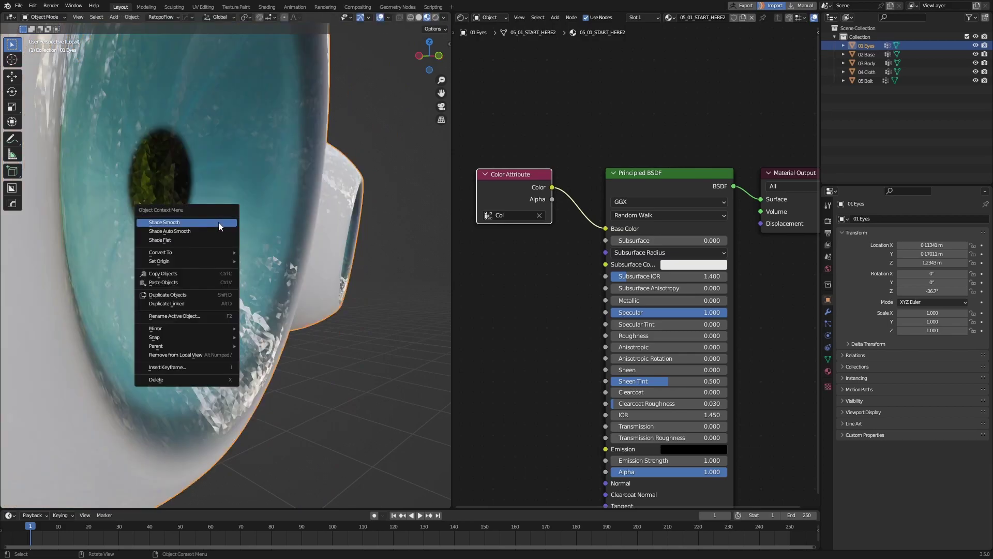
click(218, 223)
click(360, 362)
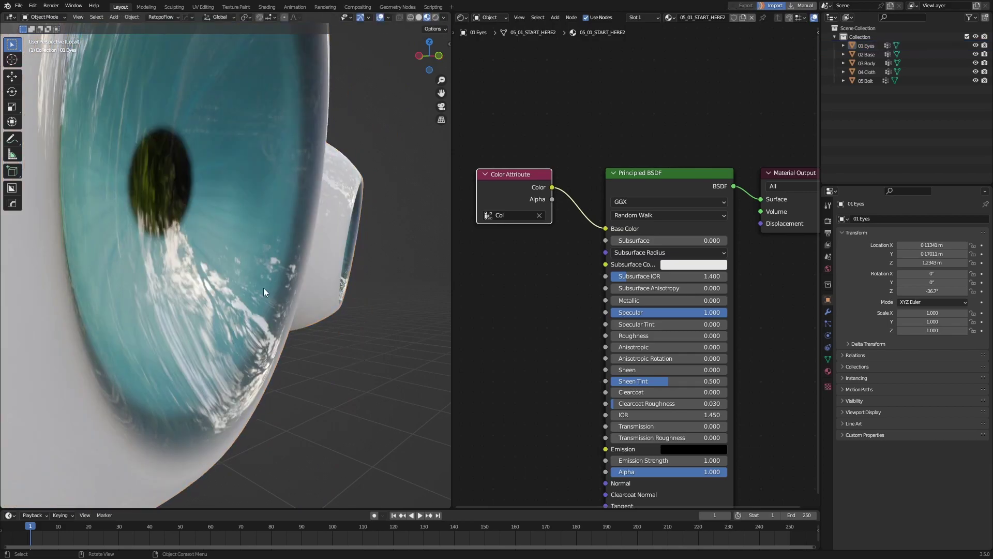
scroll(263, 288, down, 5)
mouse_move(308, 300)
middle_down()
mouse_move(296, 311)
mouse_move(308, 346)
mouse_move(297, 349)
middle_up()
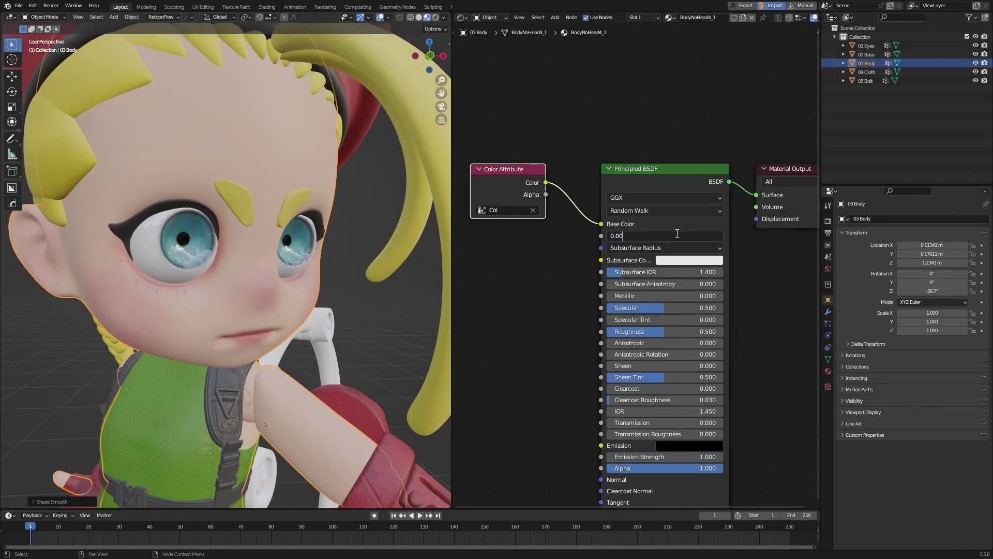
Set the body's Subsurface to 0.001 and its Subsurface Color to red.
text(1)
key(Return)
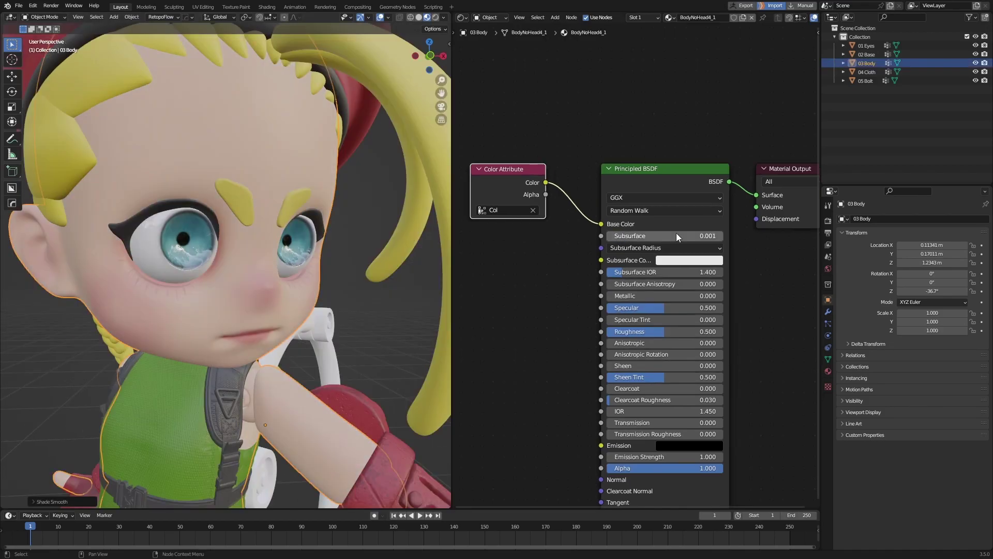
click(682, 260)
drag(712, 169, 700, 185)
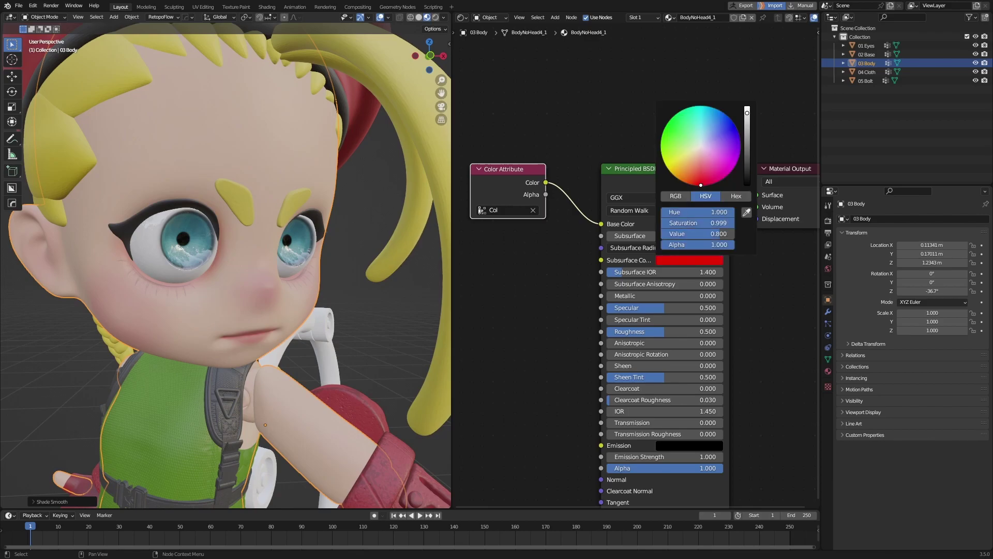
click(517, 291)
Fine-tune the skin's Subsurface amount, settling on a faint 0.002.
click(637, 237)
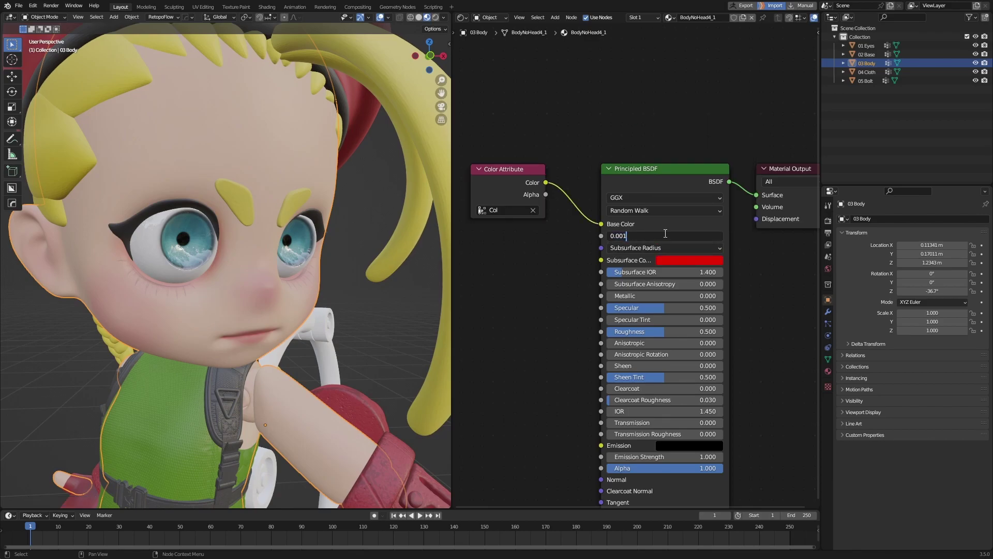
key(BackSpace)
text(2)
key(Return)
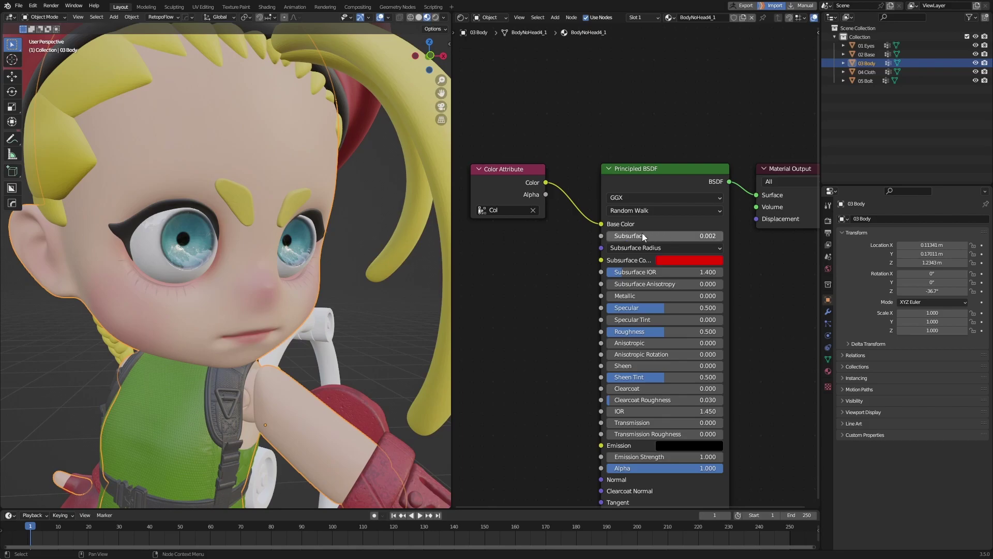
mouse_move(641, 236)
mouse_down()
mouse_move(686, 235)
mouse_move(613, 236)
mouse_move(719, 236)
mouse_move(609, 235)
mouse_up()
mouse_move(173, 269)
middle_down()
mouse_move(173, 259)
mouse_move(206, 273)
middle_up()
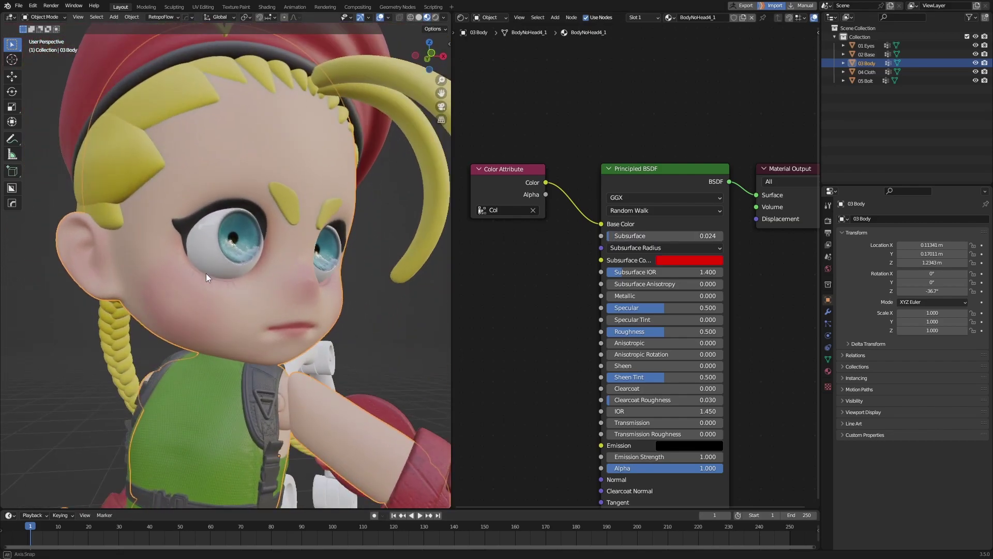
double_click(651, 235)
text(0.0)
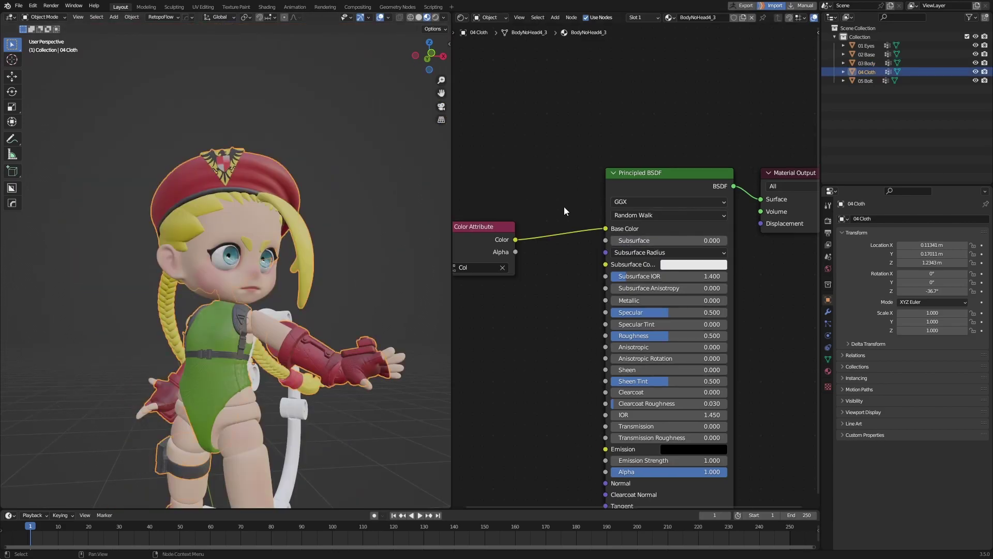
Lower the 04 Cloth material's Specular to 0.360, then select 02 Base.
click(870, 62)
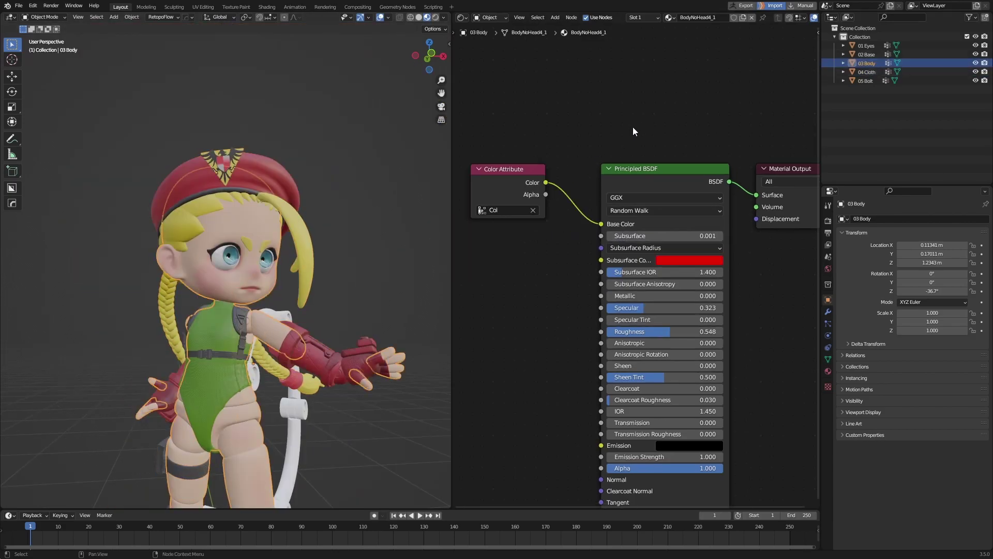
click(866, 54)
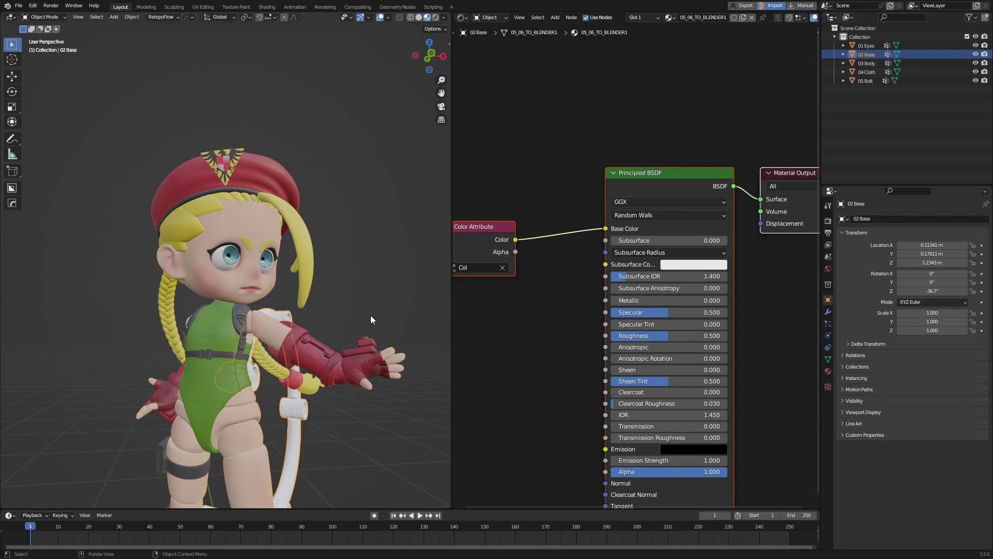
click(867, 72)
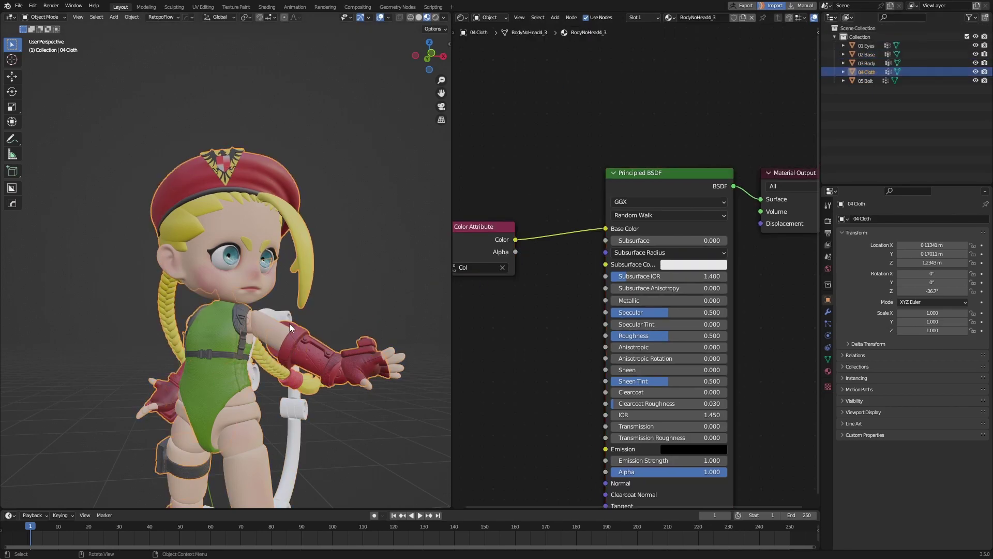
drag(484, 228, 534, 179)
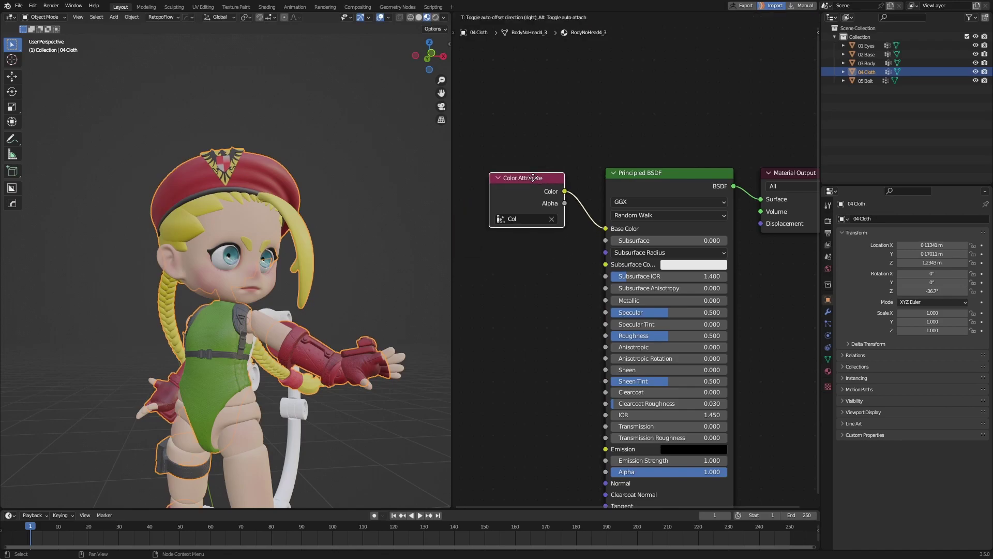
drag(668, 312, 652, 312)
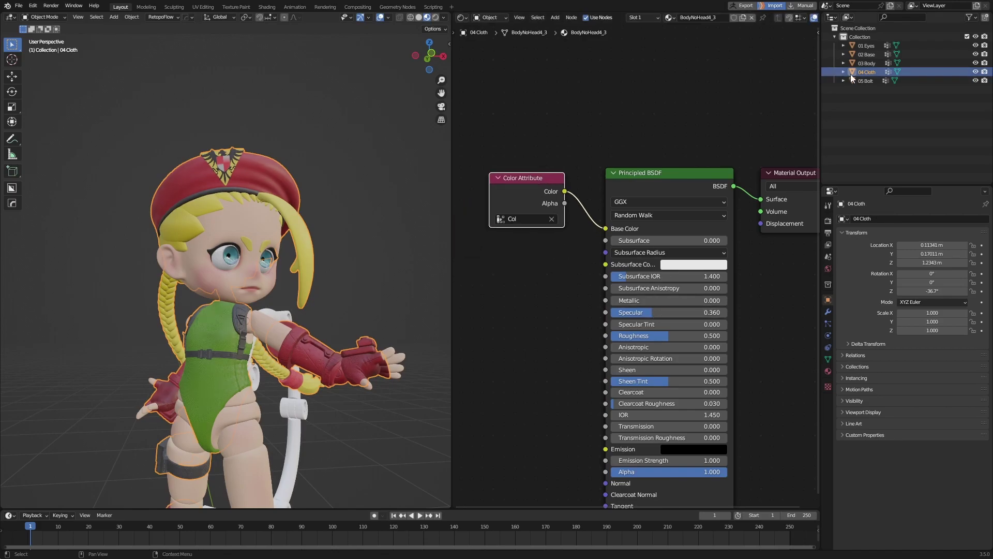
click(869, 56)
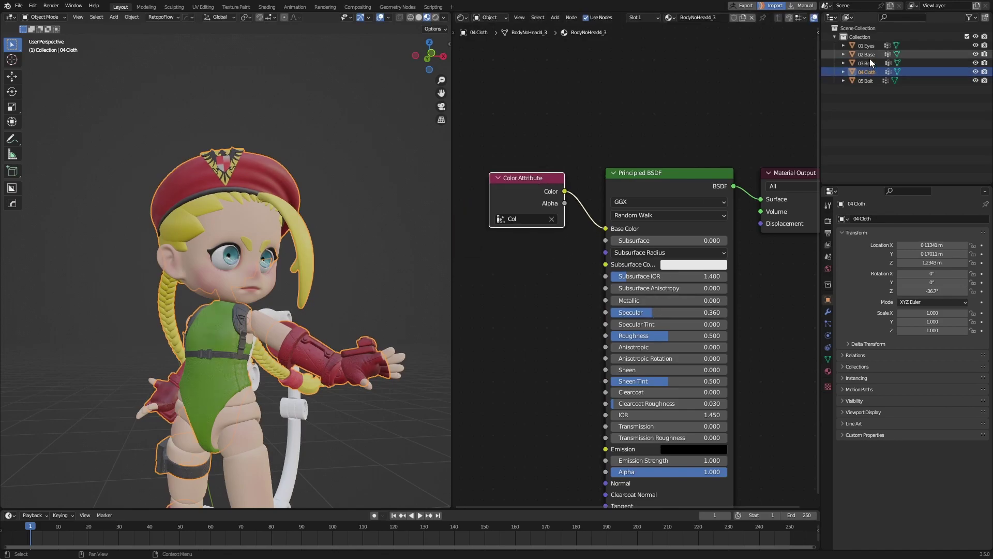
mouse_move(383, 303)
middle_down()
mouse_move(340, 333)
mouse_move(302, 237)
mouse_move(269, 301)
mouse_move(273, 348)
mouse_move(340, 327)
middle_up()
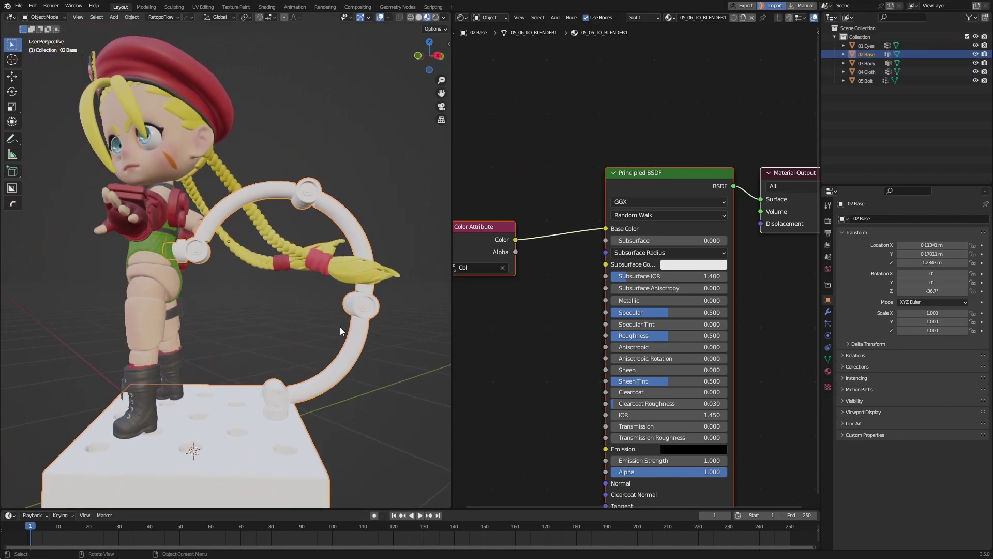
Delete the base's Color Attribute node and set its Transmission to 1.0.
drag(482, 226, 511, 169)
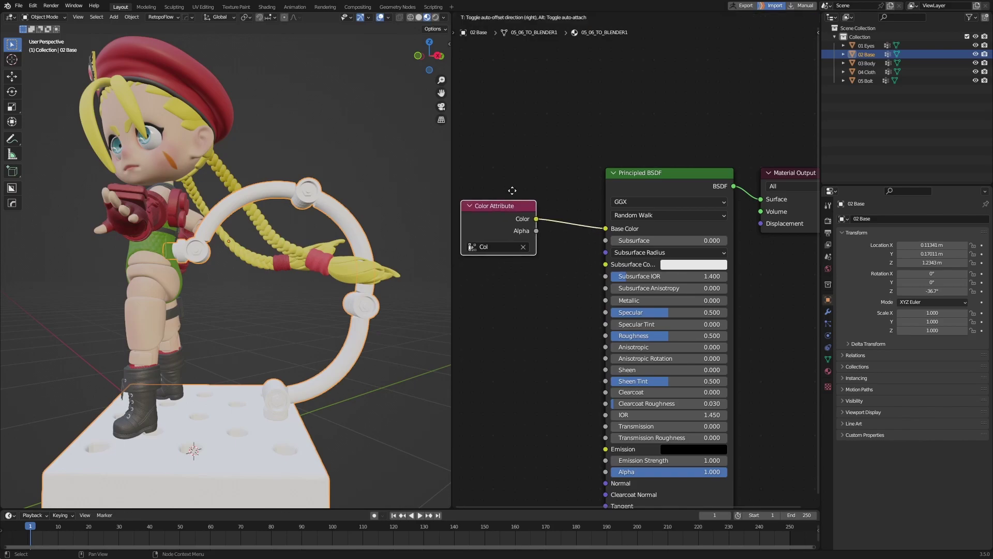
key(x)
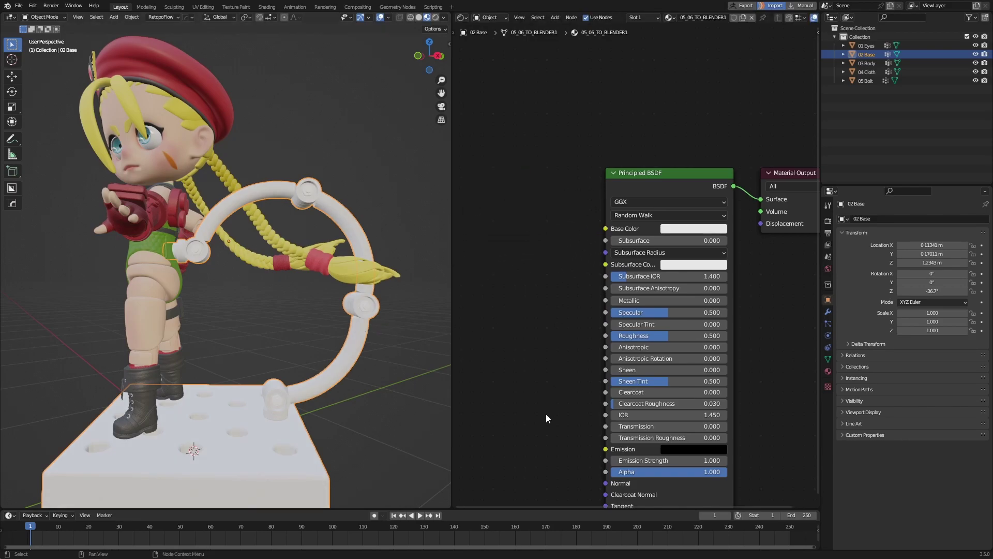
middle_drag(534, 419, 499, 336)
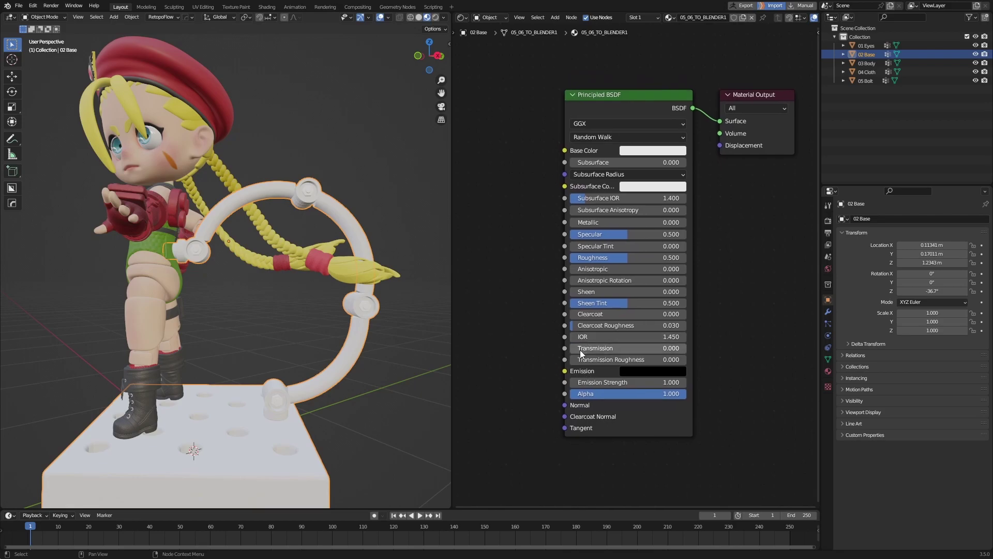
drag(587, 352, 680, 350)
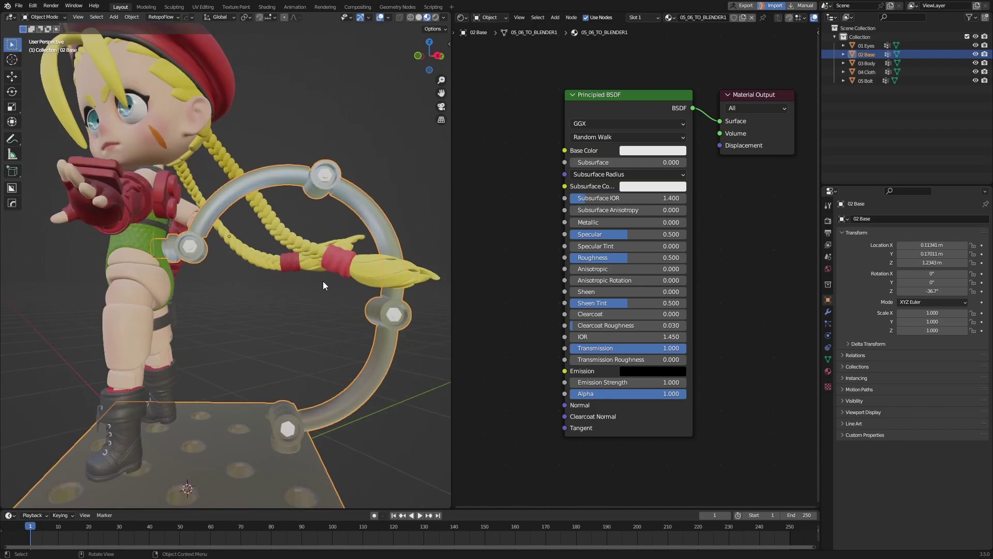
Raise the base's Specular to 0.823 with Roughness 0.129, then review the glassy base.
scroll(323, 281, up, 4)
middle_drag(324, 300, 323, 329)
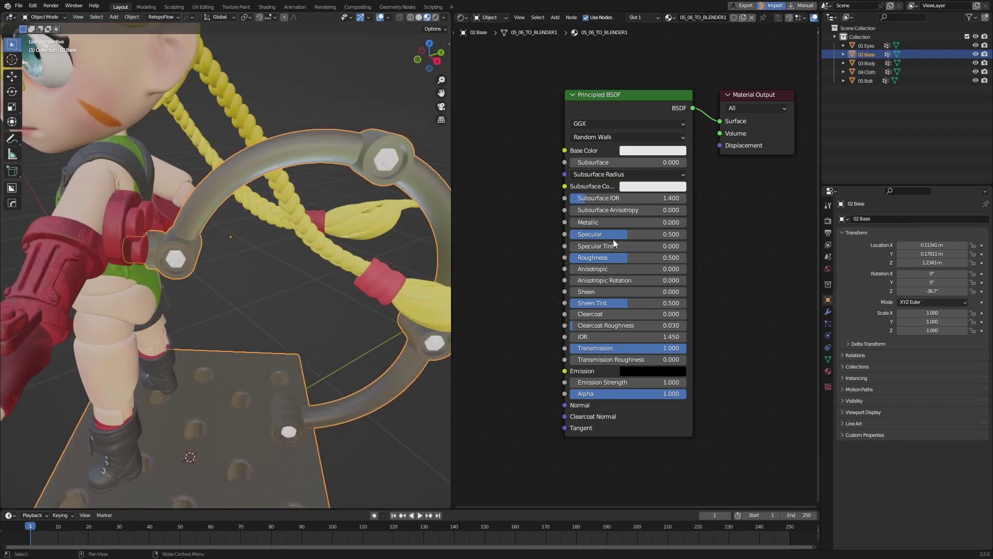
mouse_move(618, 234)
mouse_down()
mouse_move(656, 234)
mouse_move(600, 257)
mouse_move(492, 260)
mouse_up()
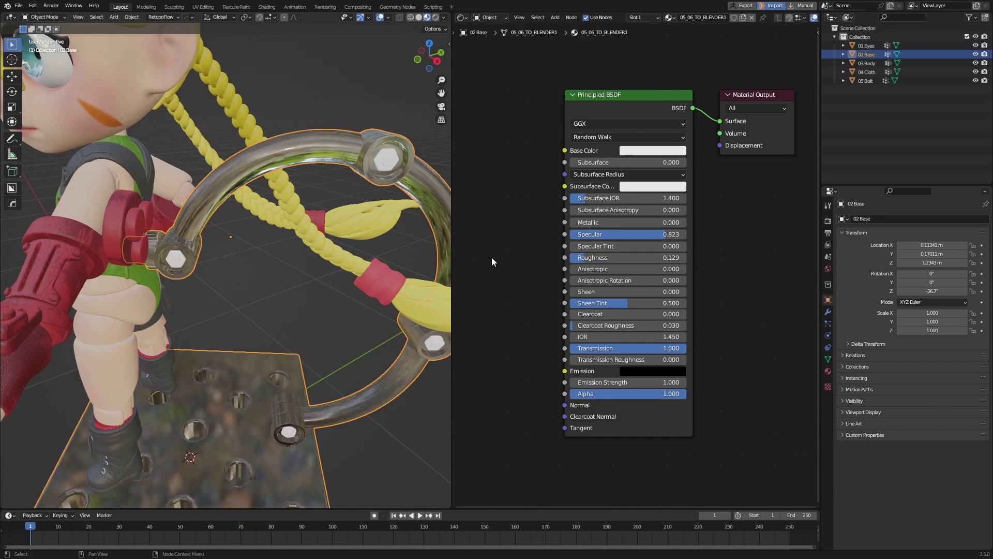
click(337, 298)
scroll(328, 300, down, 4)
middle_drag(336, 315, 346, 305)
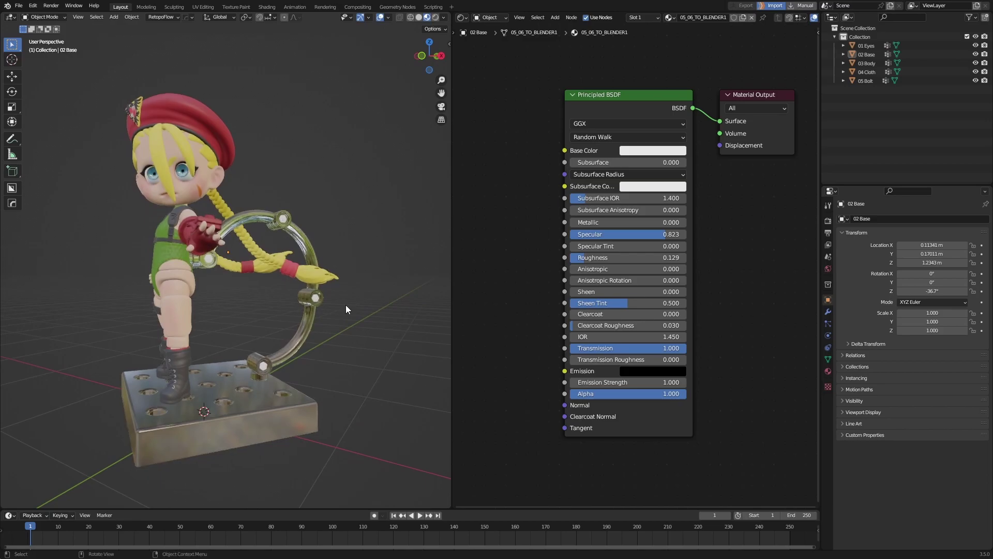
Bring up the 05 Bolt material and delete its Color Attribute node.
click(867, 81)
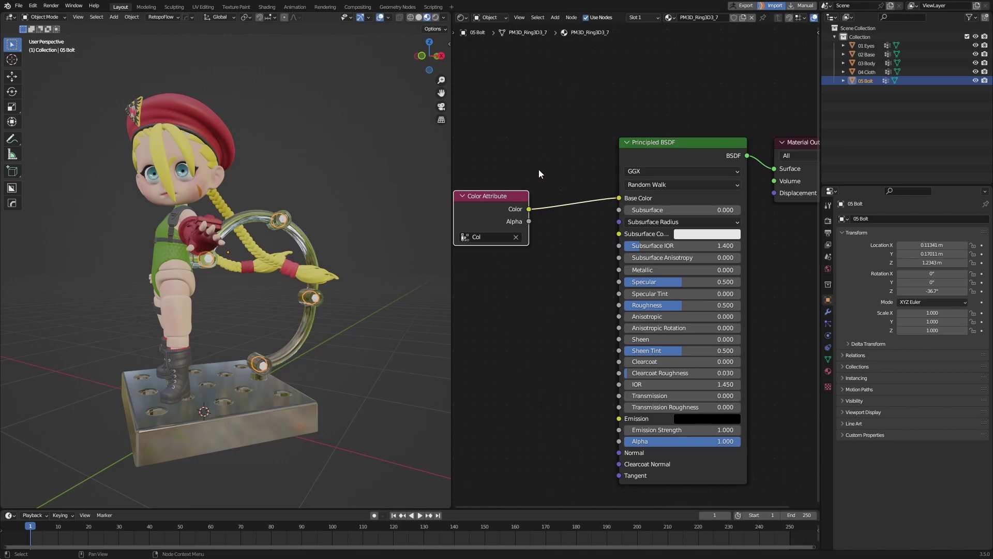
drag(619, 198, 529, 197)
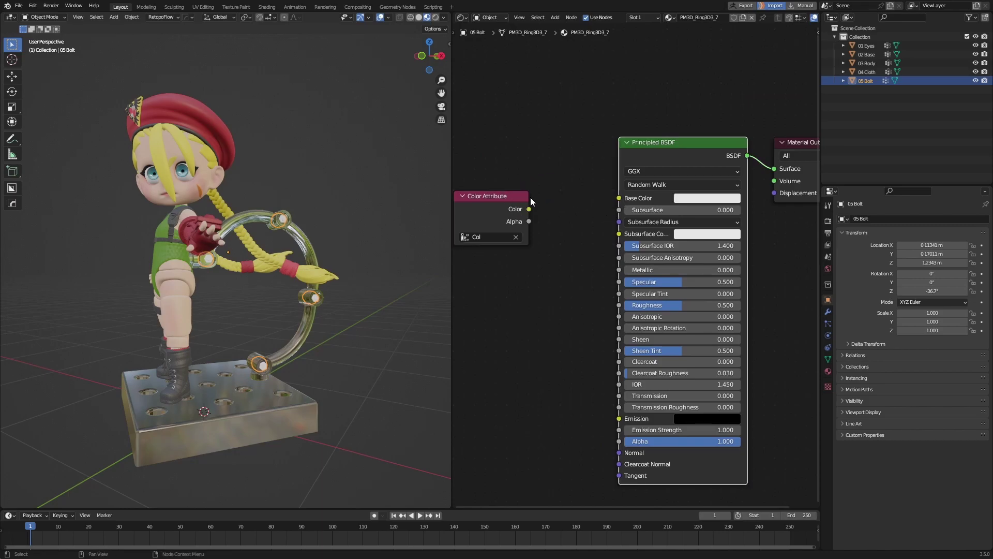
click(512, 199)
key(x)
scroll(330, 232, up, 2)
scroll(281, 253, up, 4)
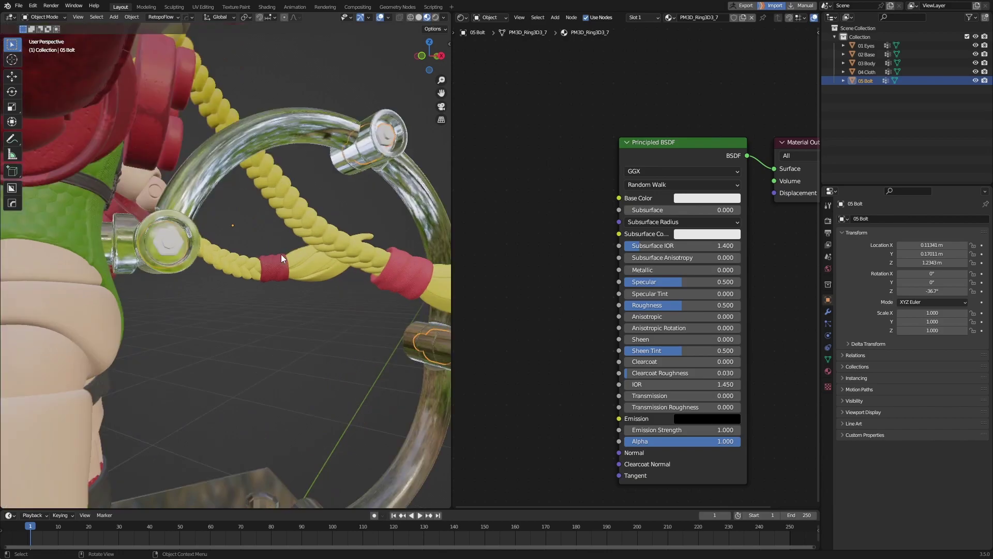
scroll(207, 253, up, 4)
Isolate the bolts with numpad / and shade them smooth.
key(KP_Divide)
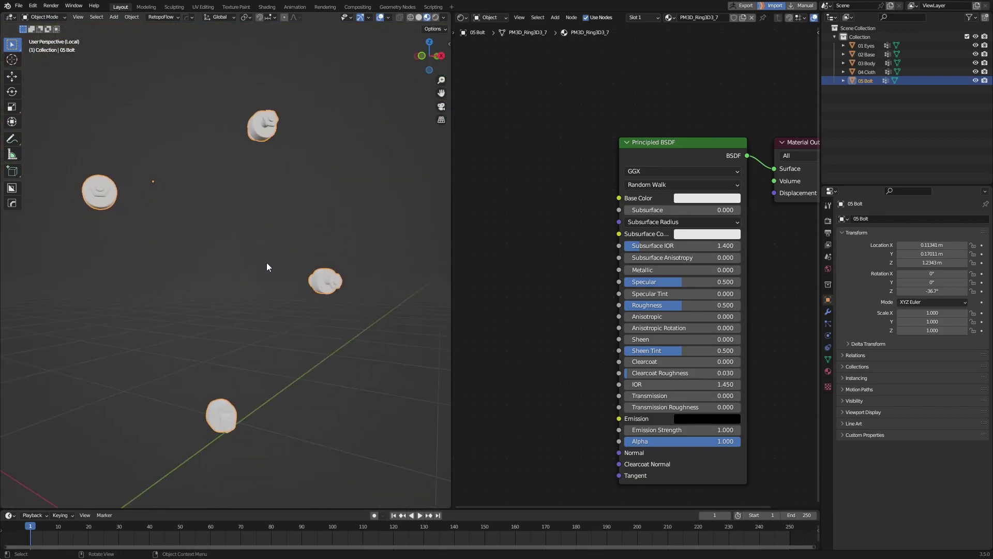
scroll(266, 263, up, 4)
mouse_move(205, 253)
middle_down()
mouse_move(305, 341)
mouse_move(247, 311)
middle_up()
right_click(159, 216)
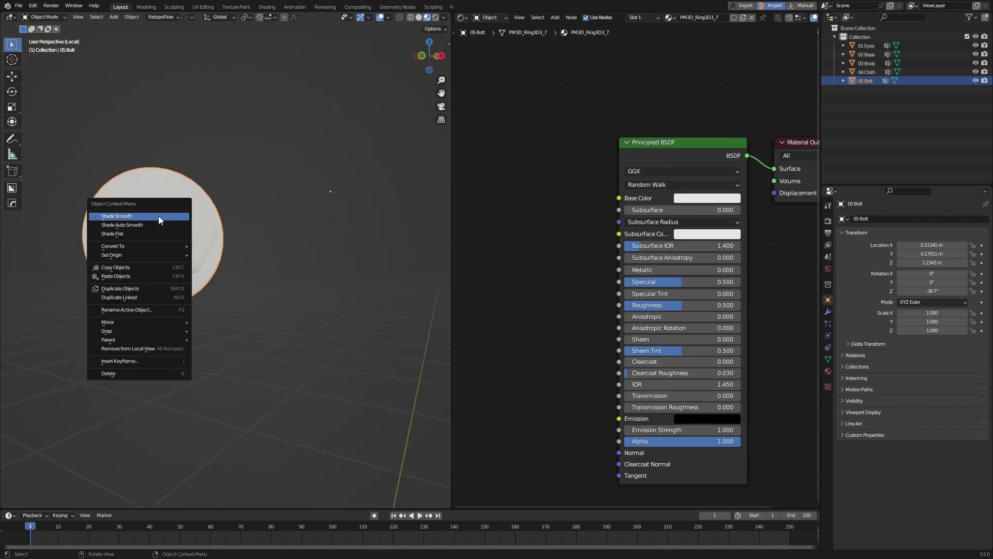
click(158, 216)
Set the bolt to Metallic 1.0, Specular 0.640 and Roughness 0.242.
mouse_move(269, 228)
middle_down()
mouse_move(256, 256)
mouse_move(310, 243)
middle_up()
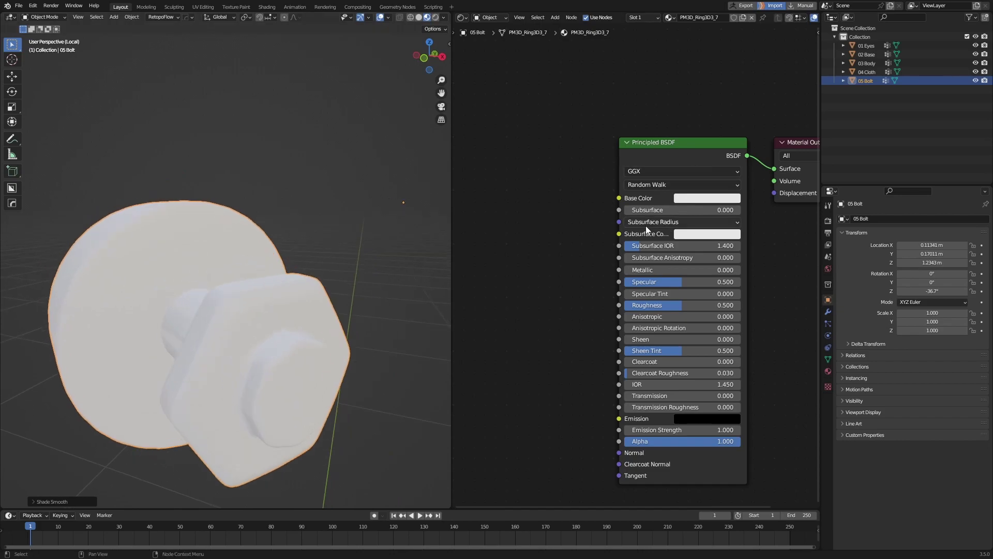
drag(647, 268, 725, 282)
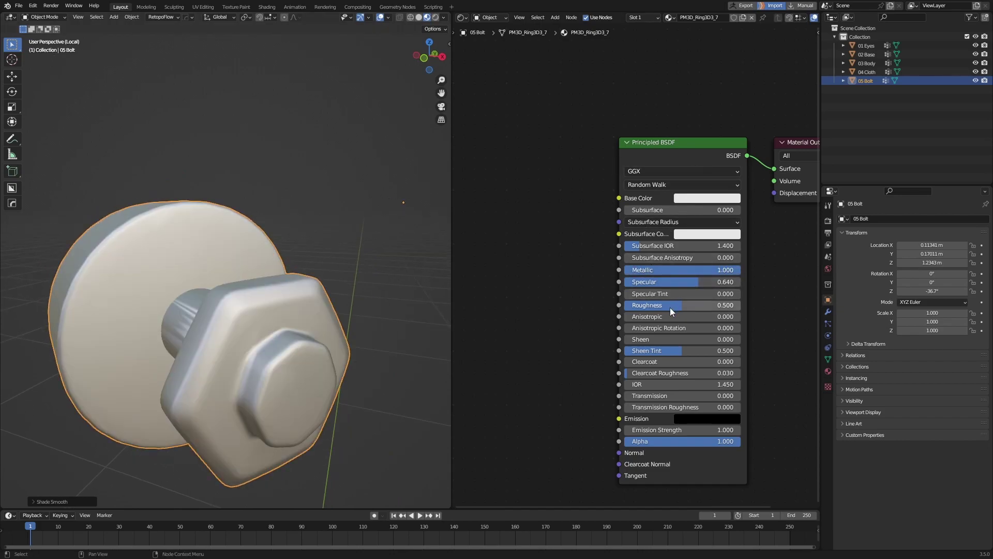
drag(669, 306, 644, 305)
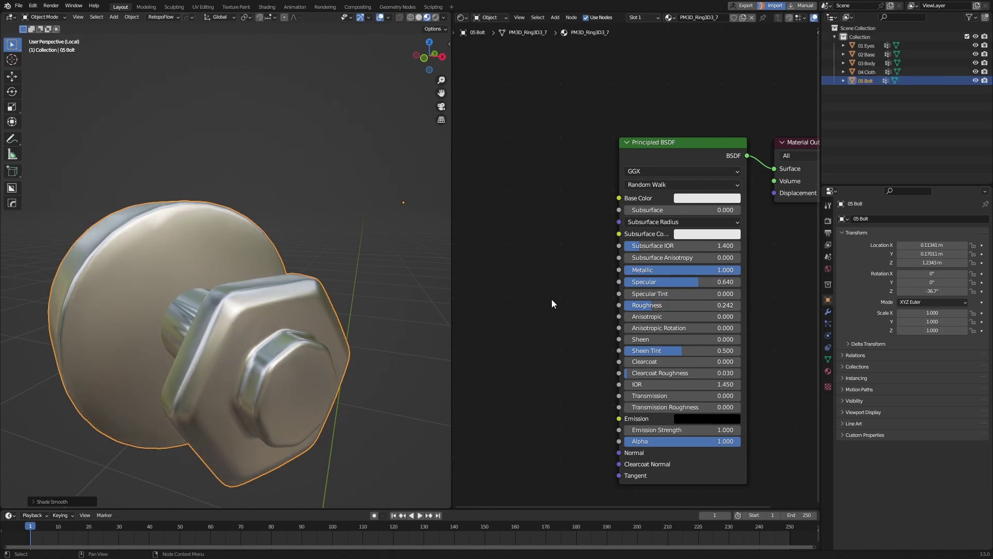
click(362, 305)
Leave bolt isolation and orbit the full figurine to review face, arm and materials.
key(KP_Divide)
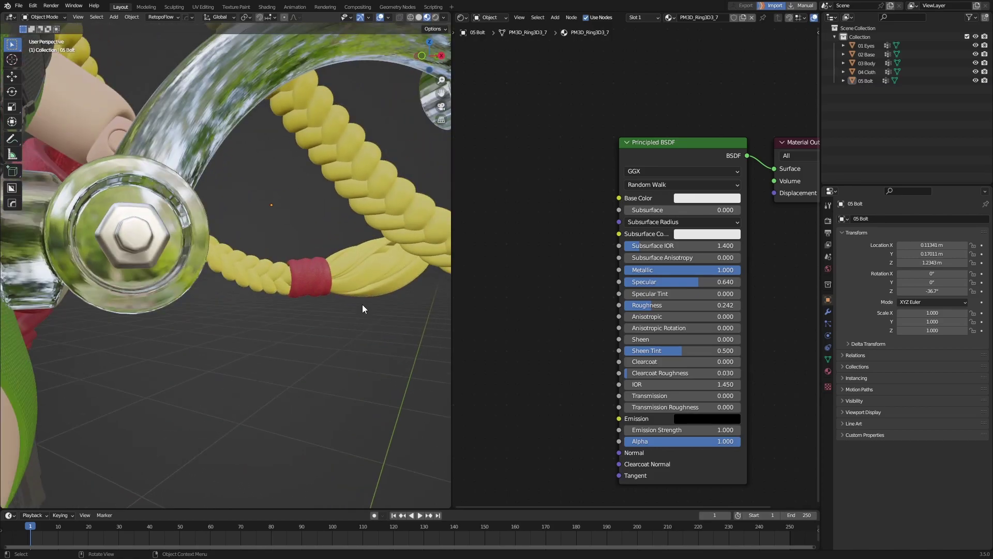
scroll(355, 306, down, 5)
scroll(354, 317, down, 4)
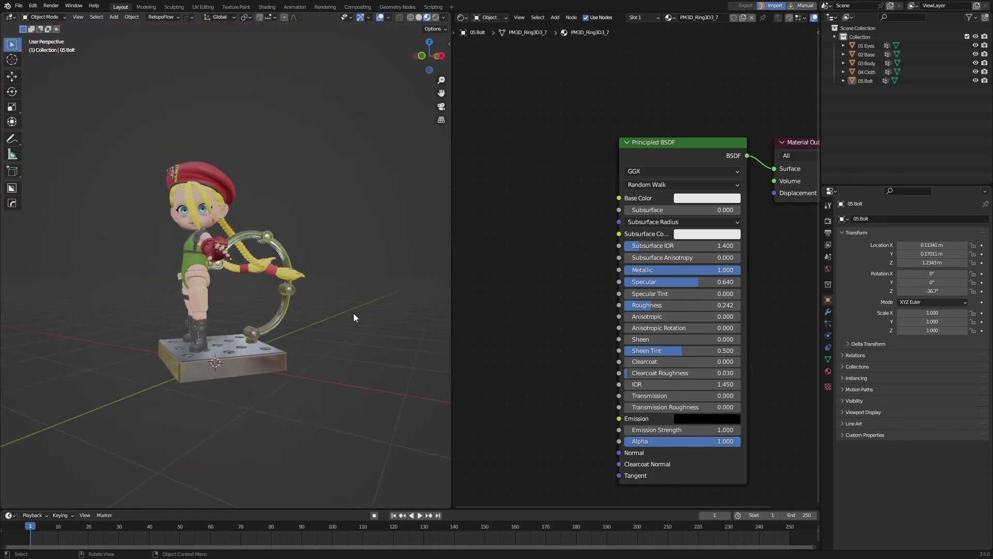
mouse_move(353, 312)
middle_down()
mouse_move(221, 318)
mouse_move(331, 323)
middle_up()
scroll(330, 319, up, 2)
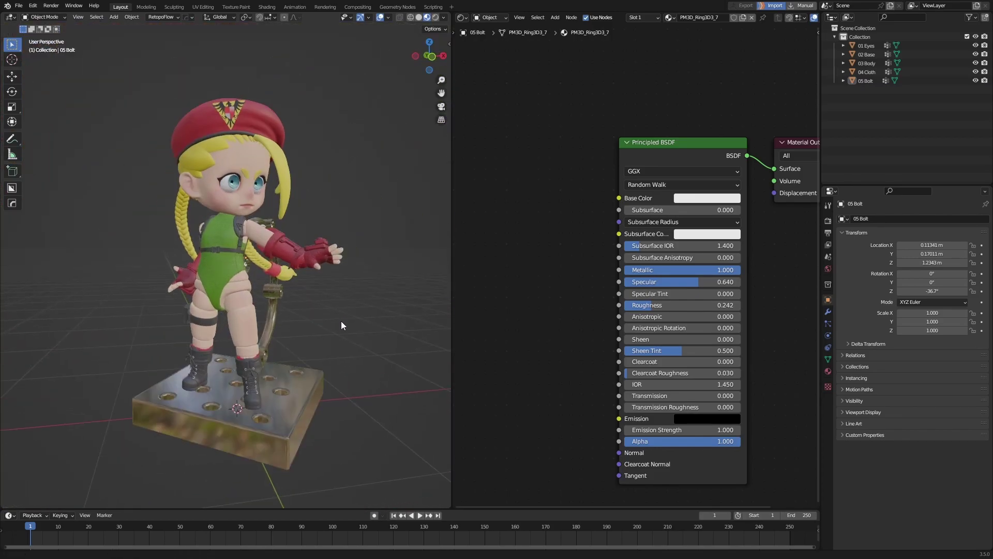
scroll(332, 335, up, 1)
scroll(334, 308, up, 2)
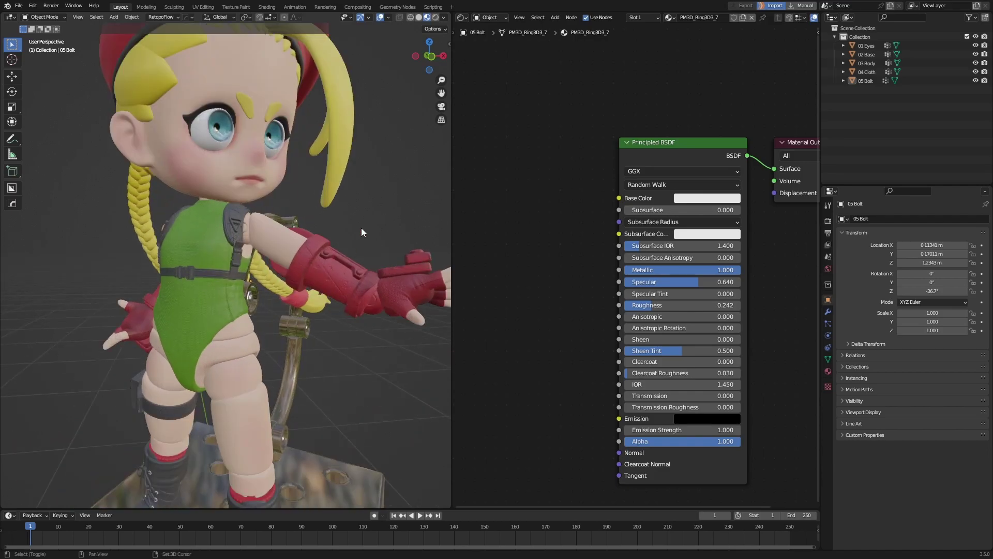
scroll(361, 227, up, 2)
mouse_move(330, 305)
middle_down()
mouse_move(360, 346)
mouse_move(344, 342)
mouse_move(350, 332)
middle_up()
scroll(358, 330, down, 5)
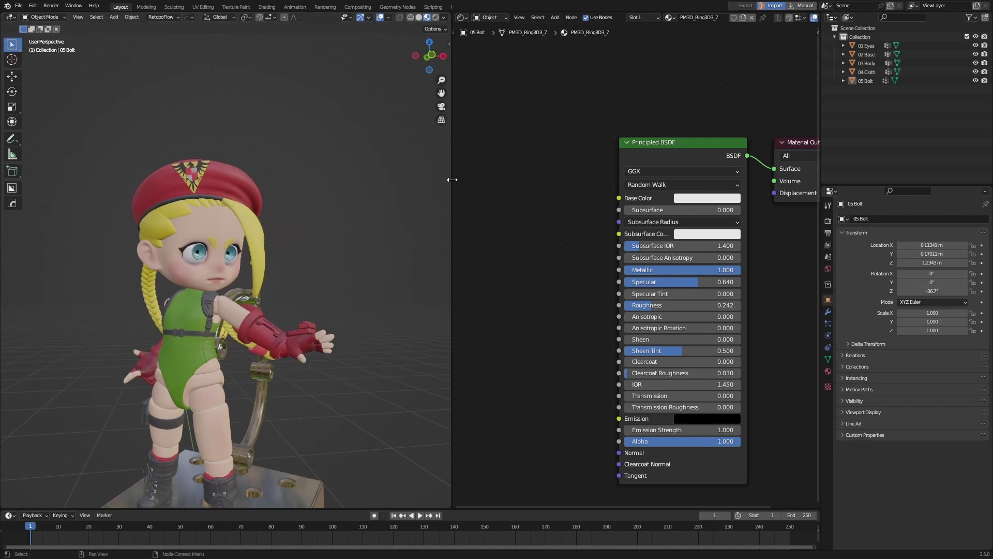
Merge the node editor into the viewport and render with Cycles on the GPU.
right_click(452, 179)
click(422, 202)
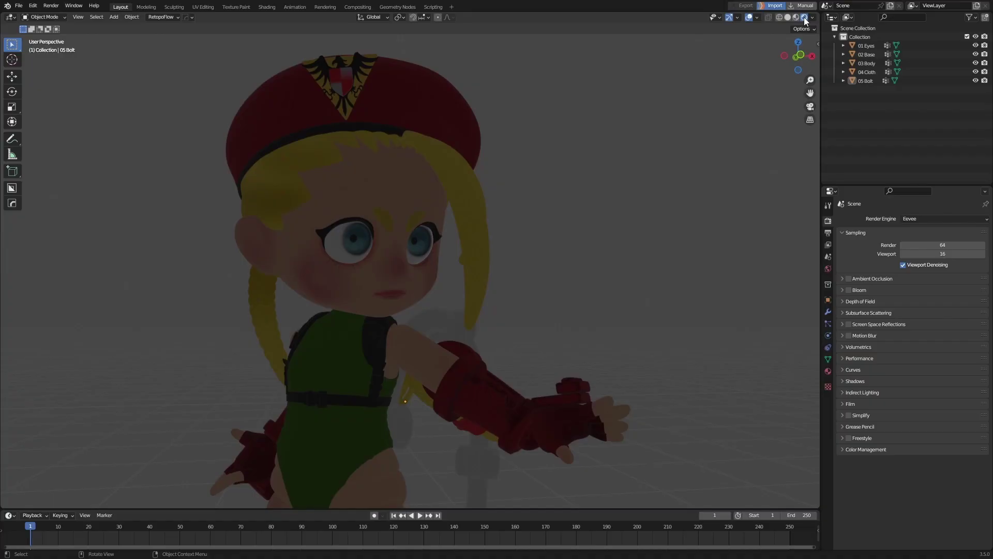
click(927, 219)
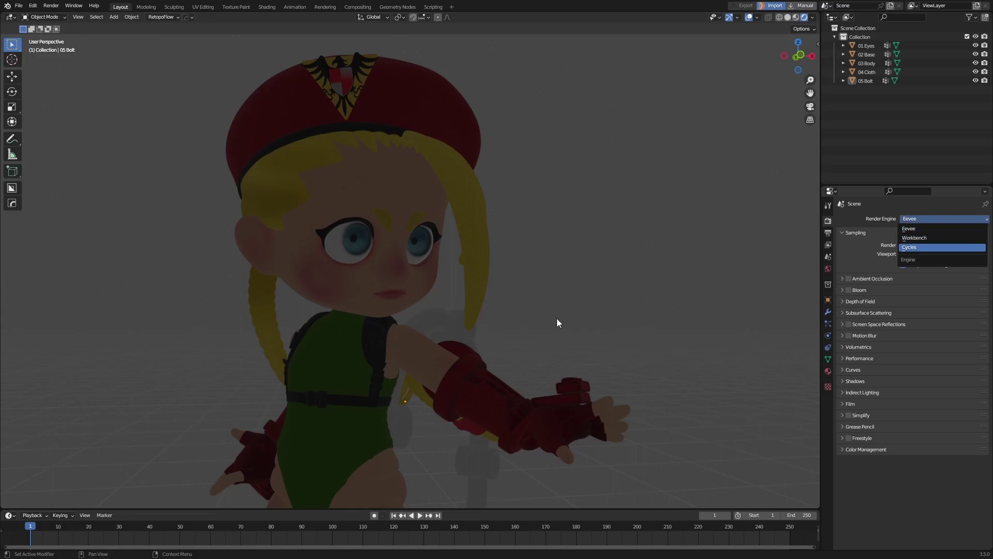
click(917, 248)
click(914, 240)
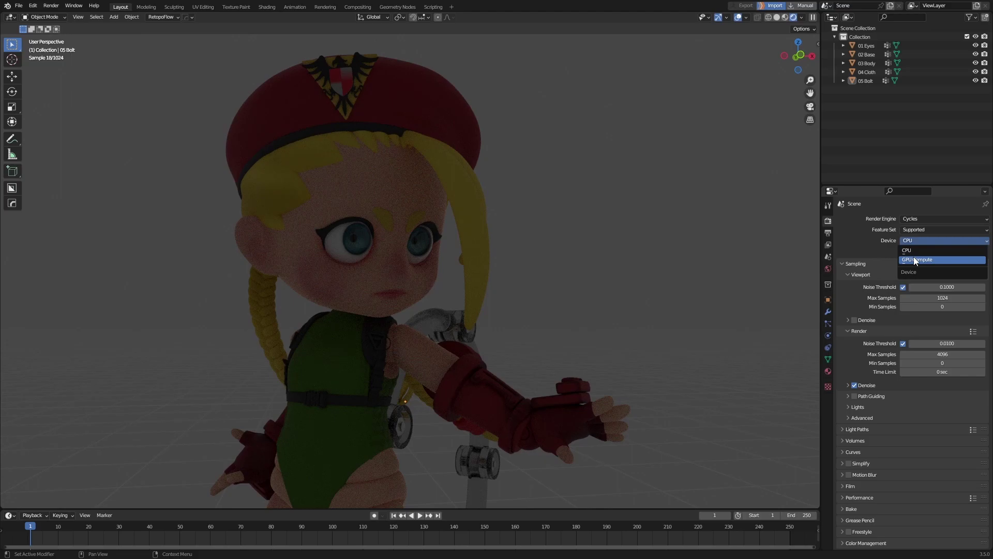
click(914, 258)
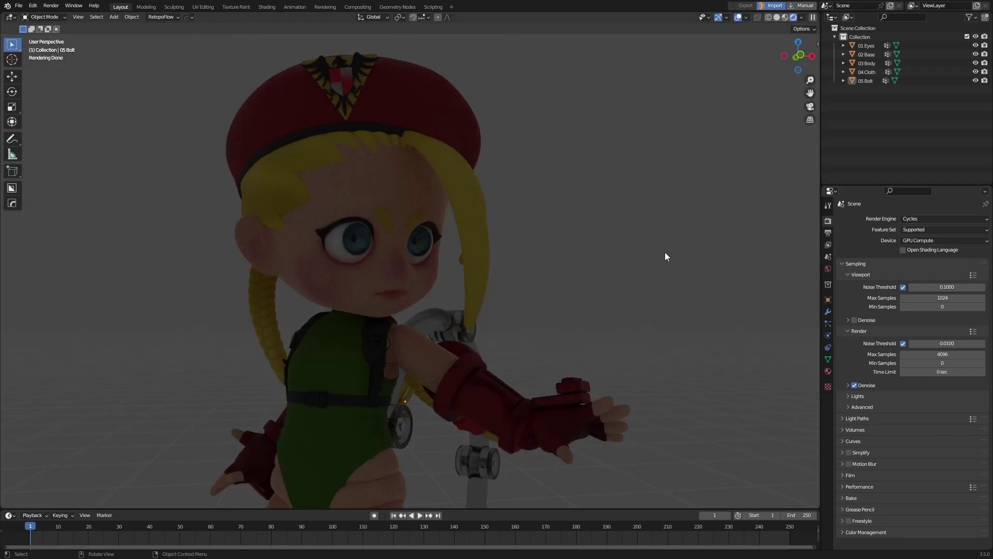
Set noise threshold 0.001, max samples 1024 and OptiX denoising.
click(955, 343)
text(0.01)
click(955, 355)
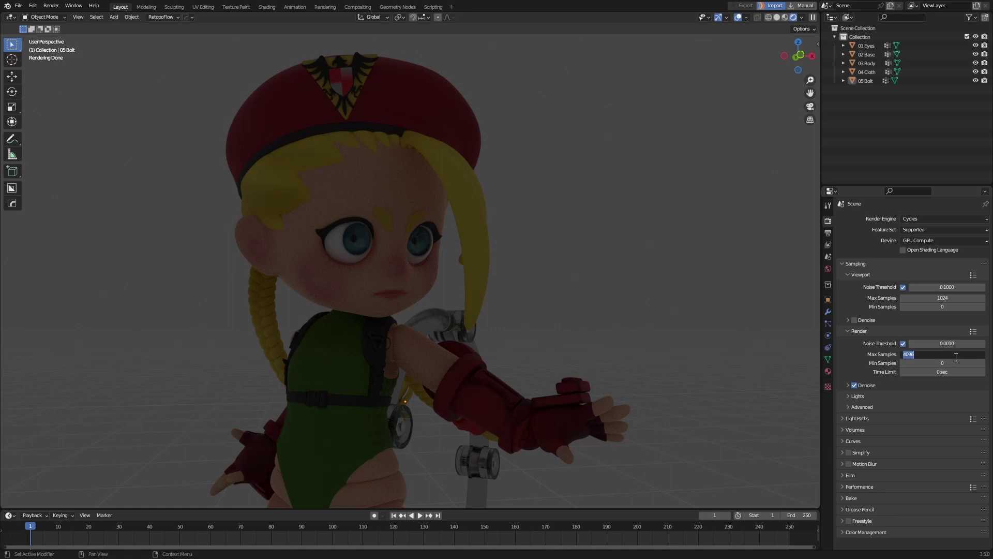
text(1024)
key(Return)
click(848, 385)
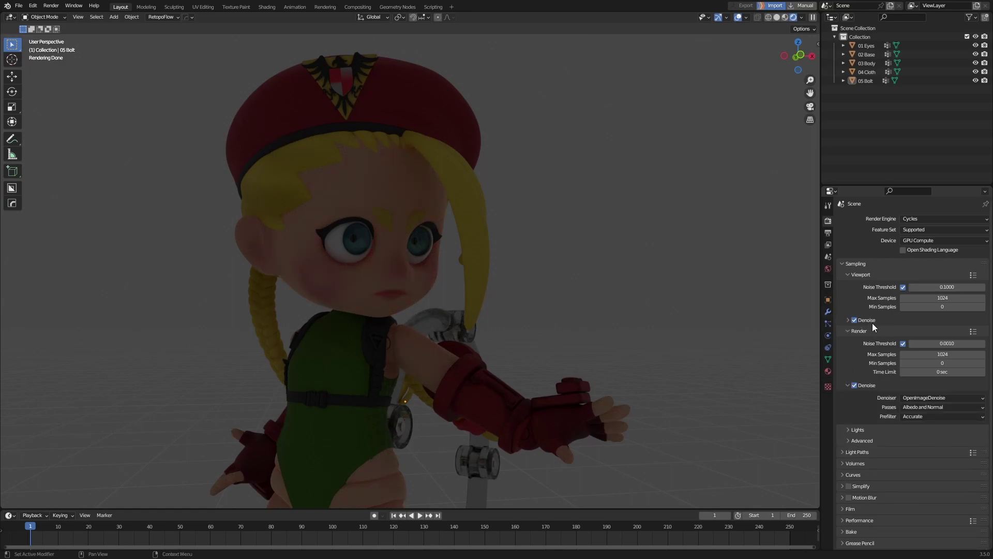
click(934, 398)
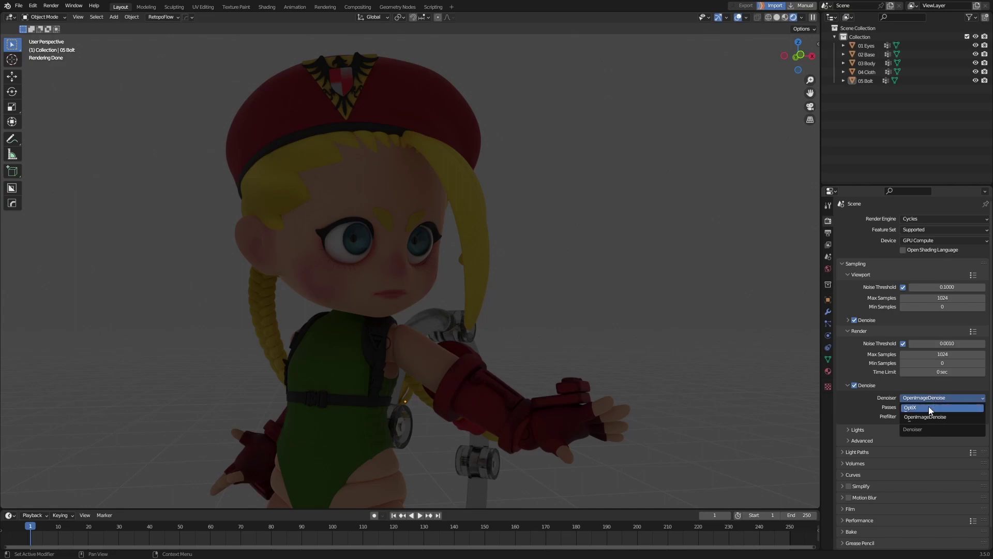
click(925, 407)
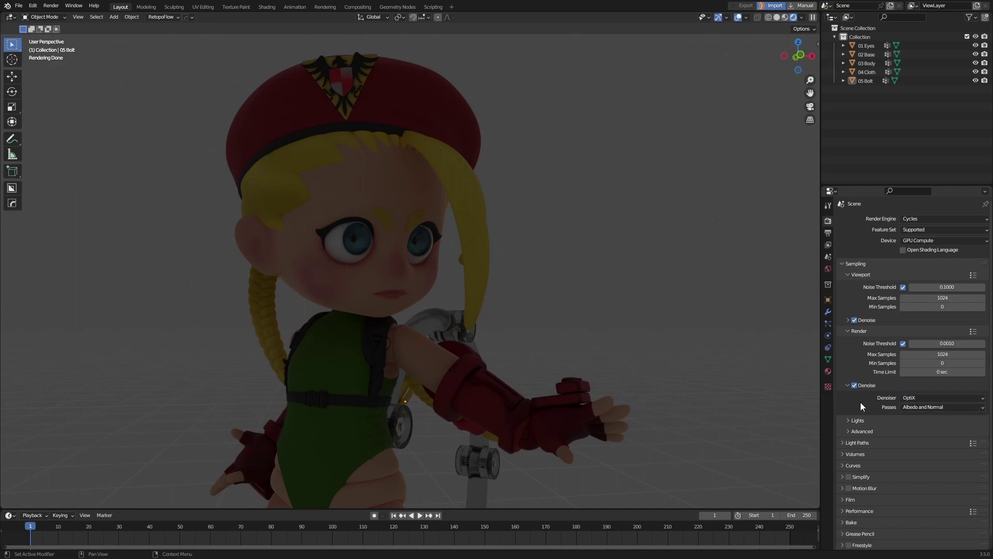
Set the render tile size to 400 under Performance.
scroll(861, 402, down, 1)
click(845, 486)
scroll(847, 487, down, 5)
scroll(850, 482, down, 1)
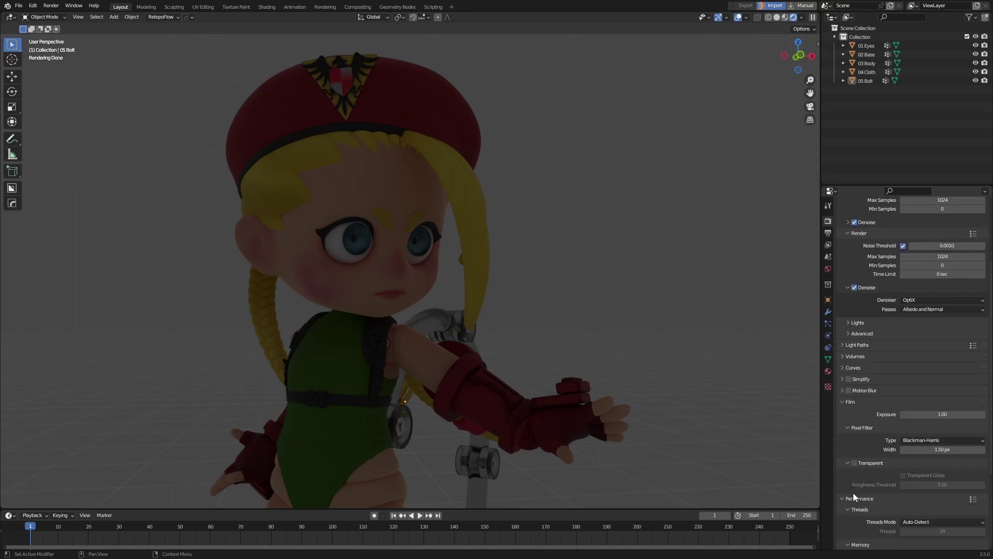
click(852, 496)
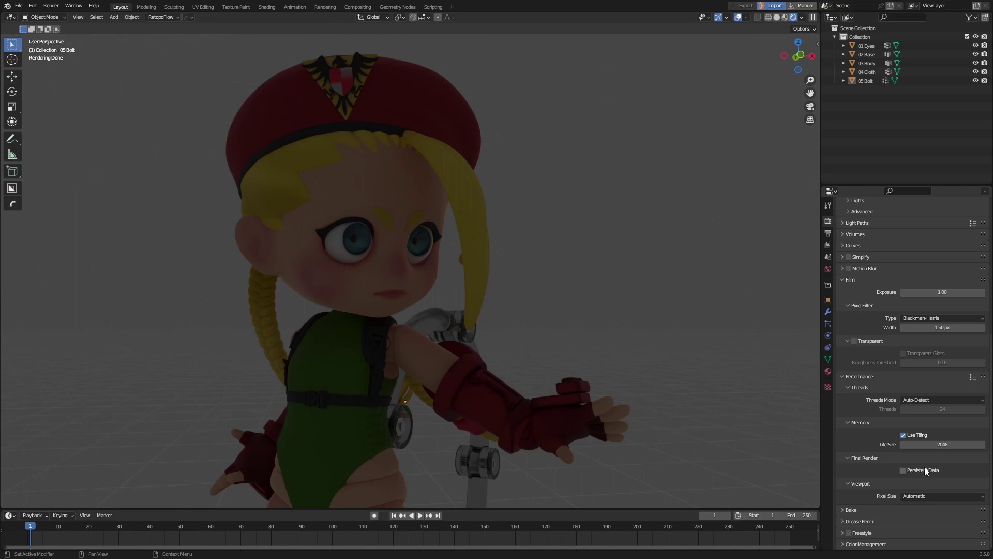
click(955, 444)
text(0)
key(Return)
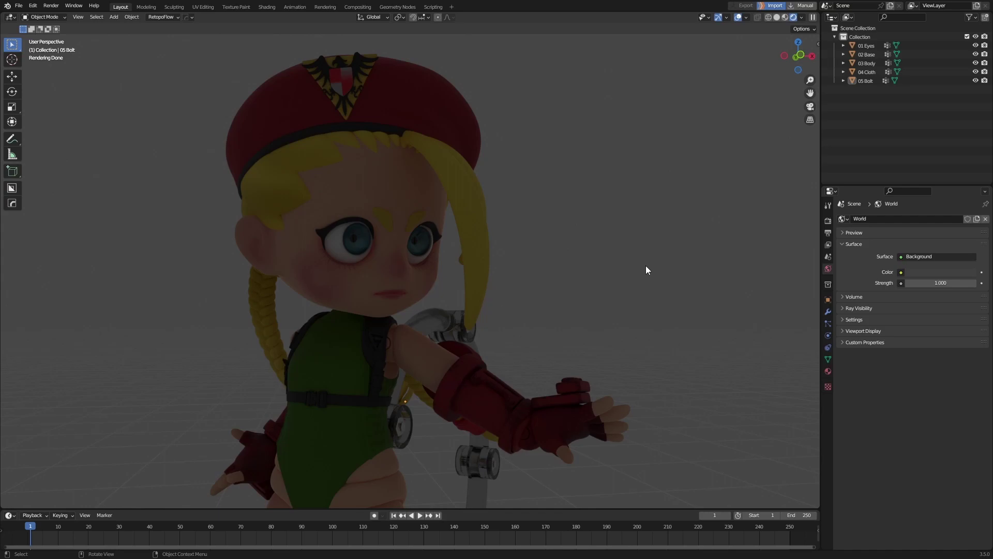
Split the viewport into a World shader editor and frame the Background node.
right_click(820, 160)
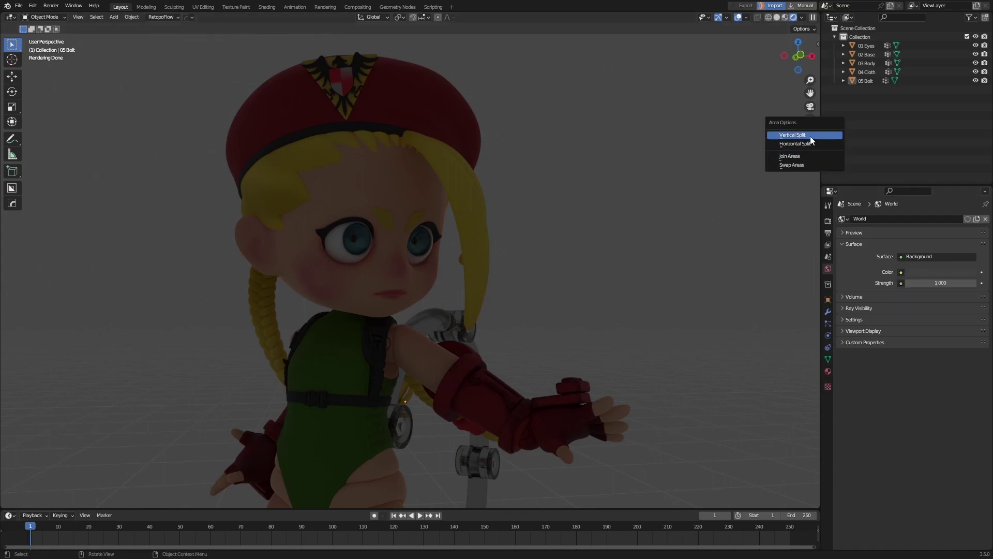
click(810, 135)
click(462, 178)
click(467, 18)
click(496, 88)
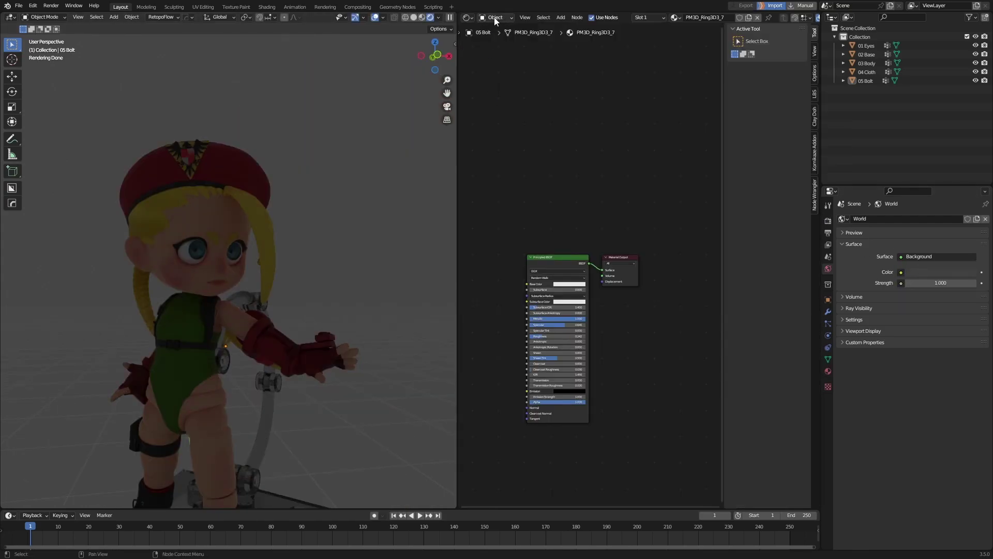
click(496, 18)
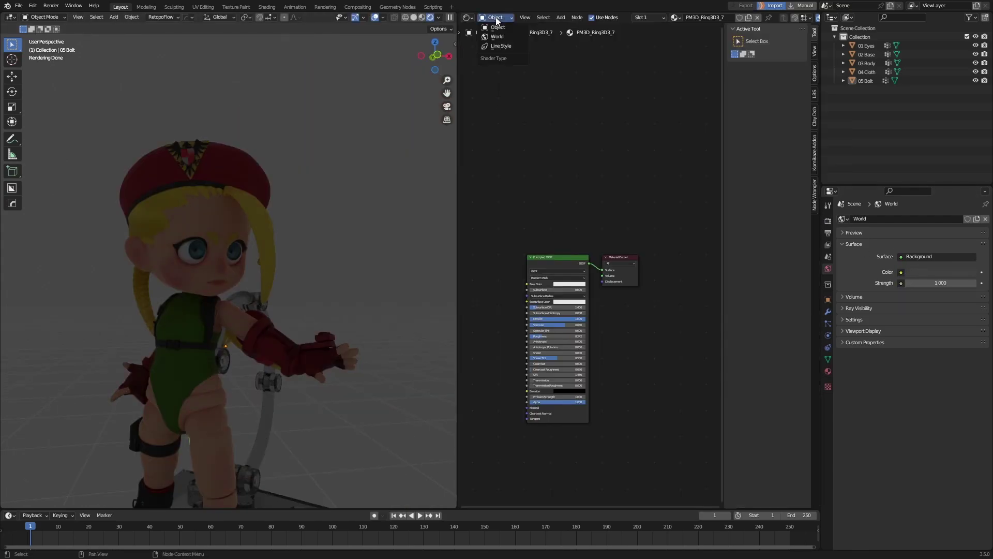
click(514, 36)
scroll(545, 176, up, 5)
click(538, 243)
key(KP_Decimal)
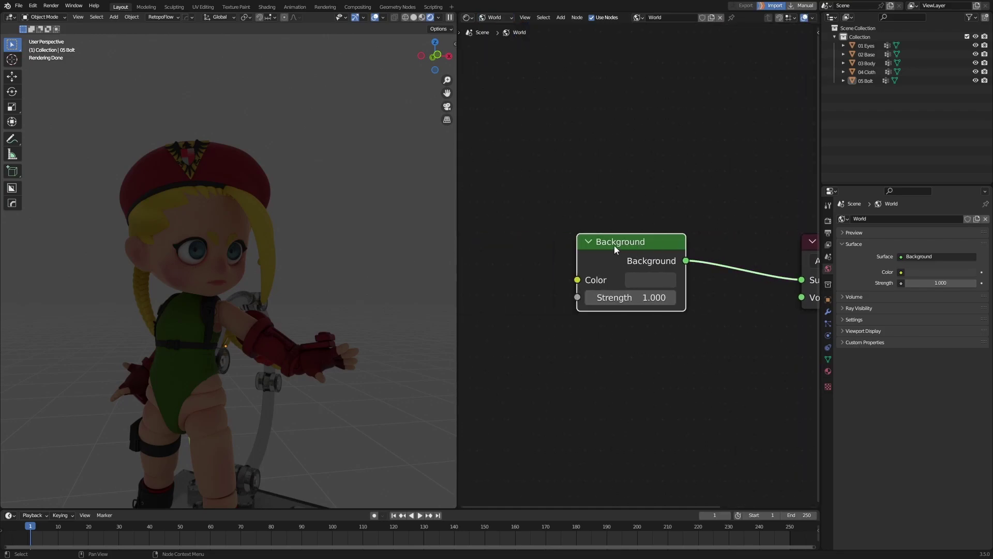
scroll(639, 263, down, 3)
Search the add-on preferences for 'node' add-ons.
click(33, 5)
click(52, 139)
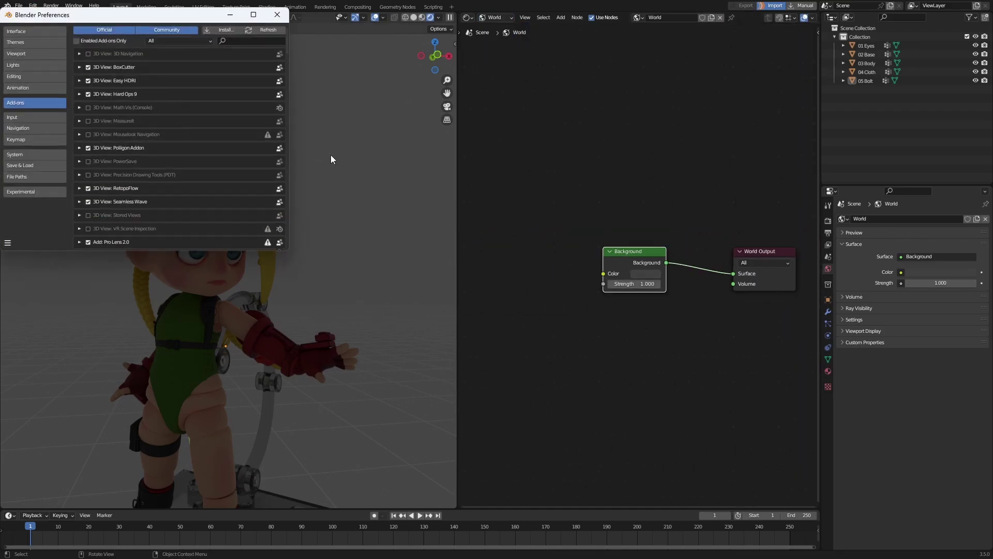
text(node)
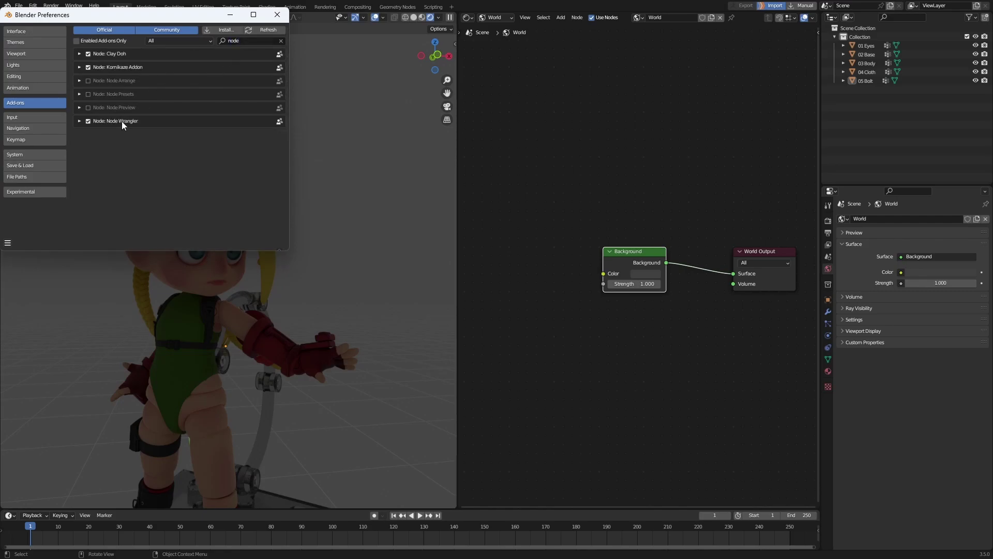
click(277, 14)
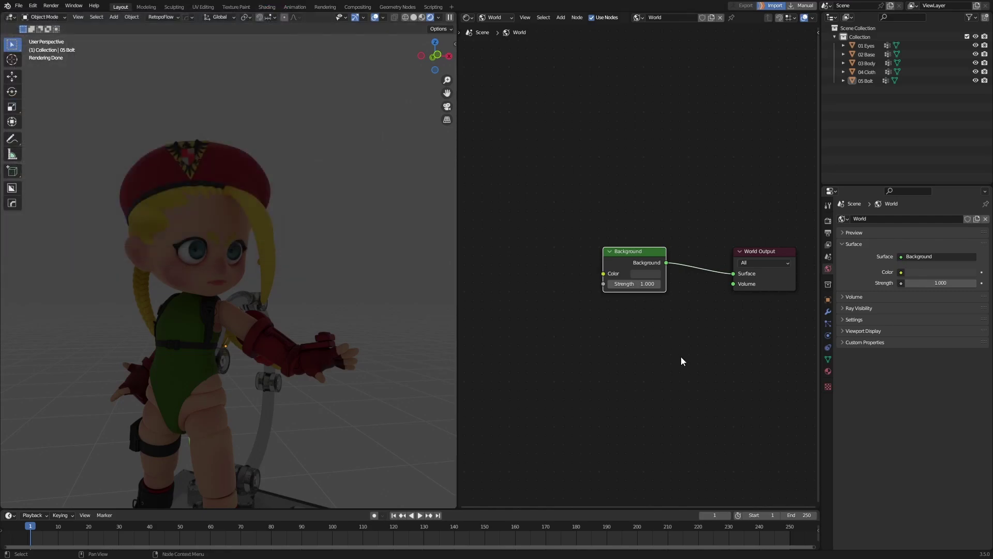
Add an environment texture setup with Ctrl+T and load kiara_interior_2k from the HDRI folder.
key(ctrl+t)
middle_drag(558, 271, 662, 315)
click(712, 256)
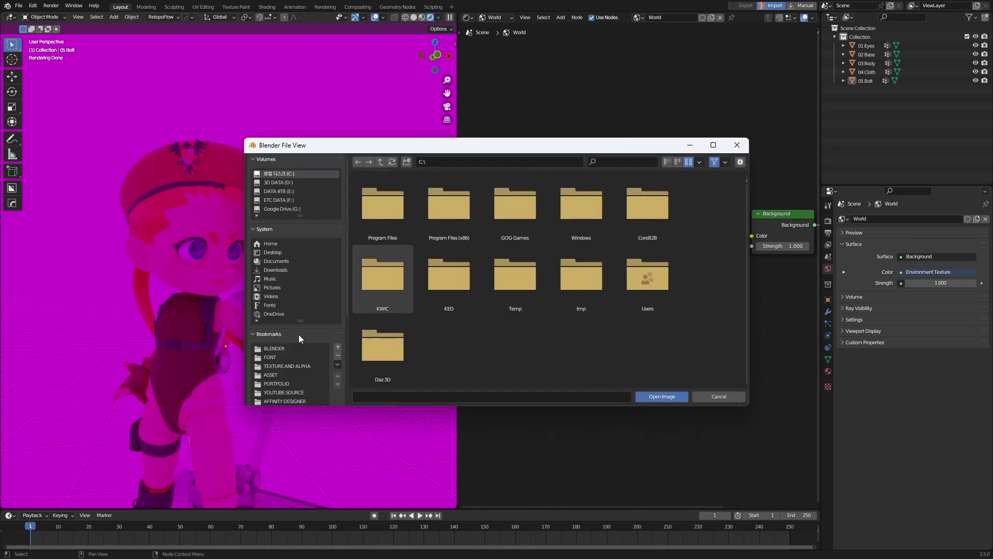
click(287, 366)
double_click(380, 207)
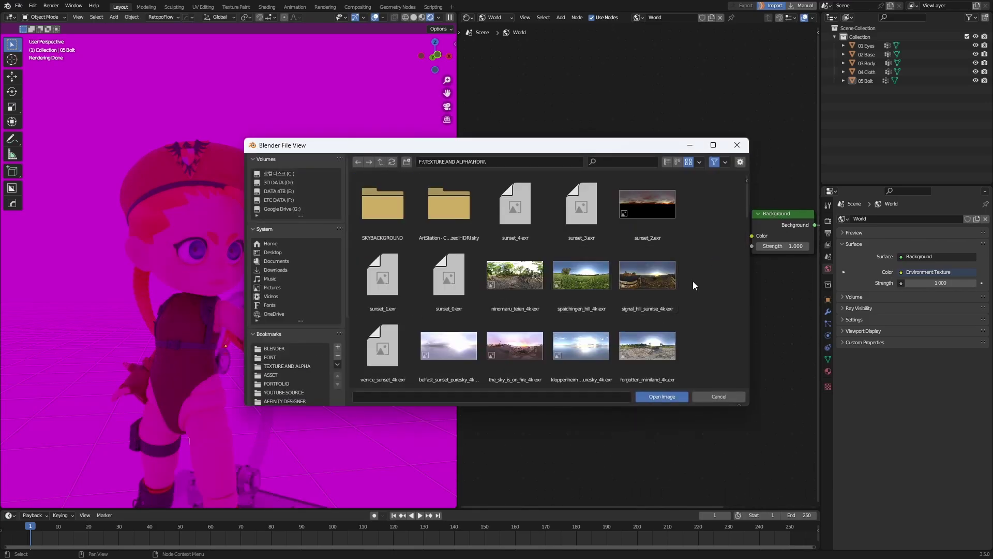
scroll(693, 285, down, 5)
scroll(694, 291, down, 2)
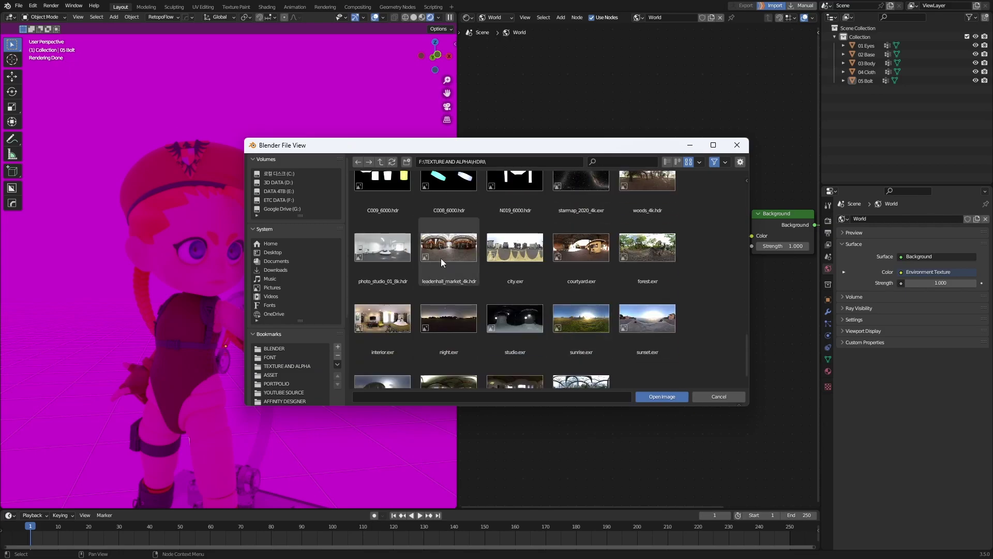
scroll(434, 273, down, 3)
double_click(513, 353)
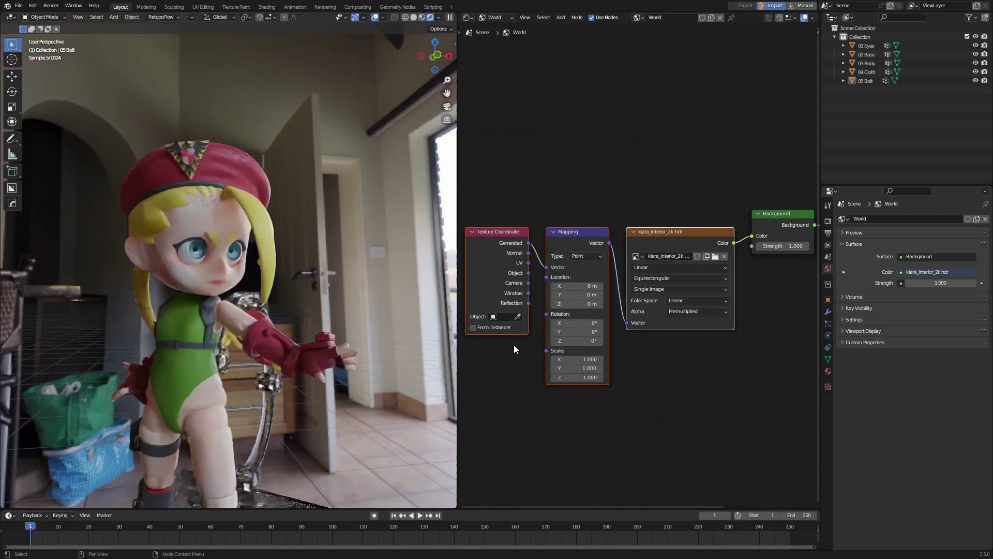
drag(457, 311, 600, 232)
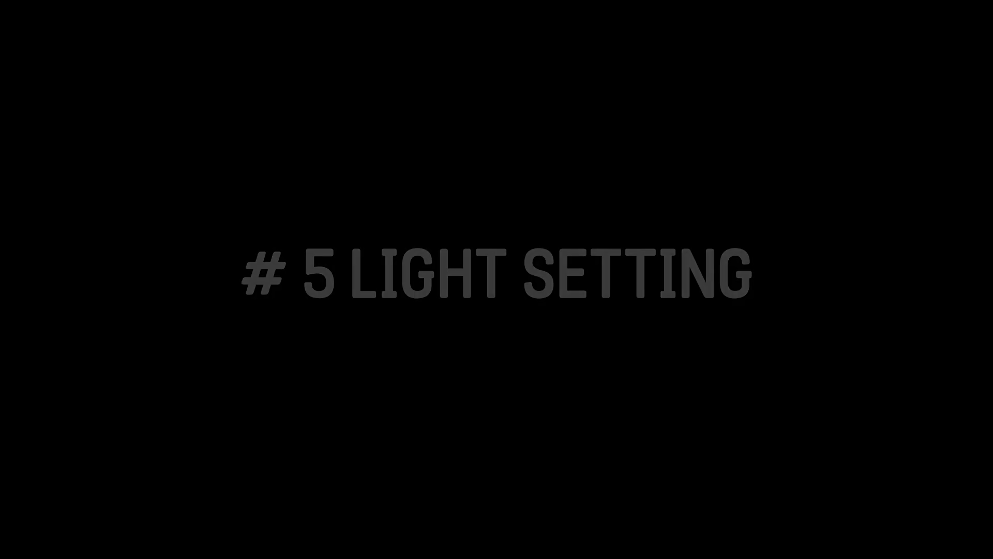
Add an area light, scale it, and place it beside the figurine tilted about 45°.
scroll(454, 251, down, 4)
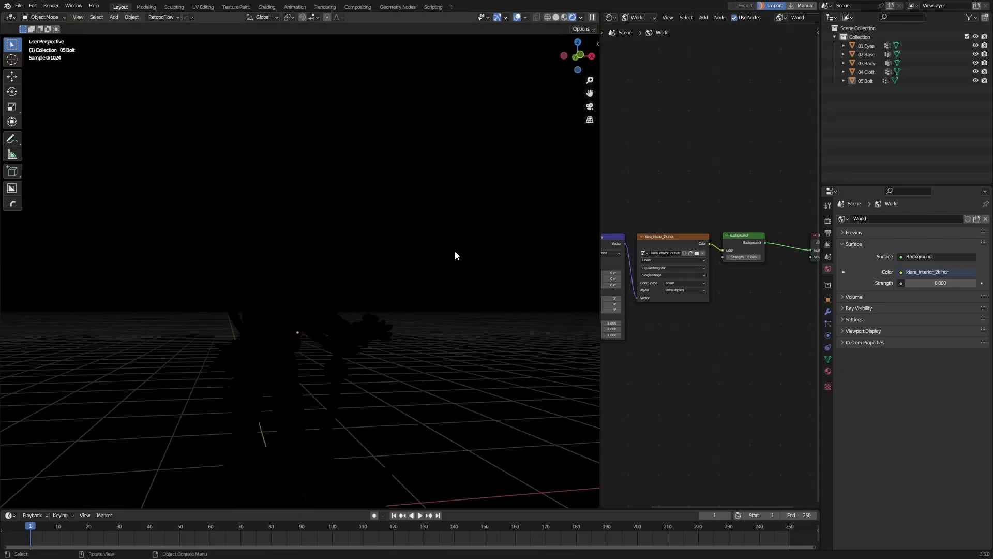
key(shift+a)
click(478, 410)
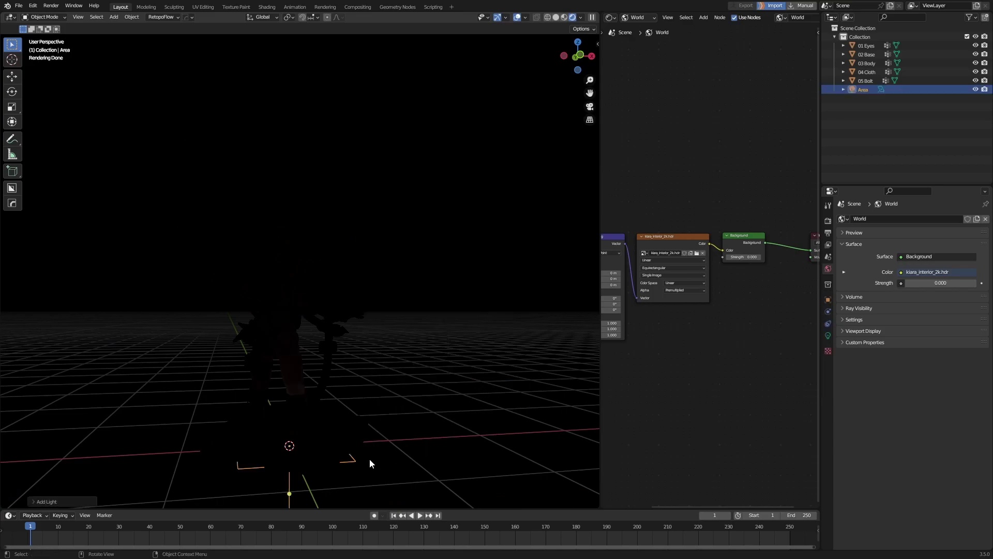
key(g)
key(z)
key(s)
click(393, 343)
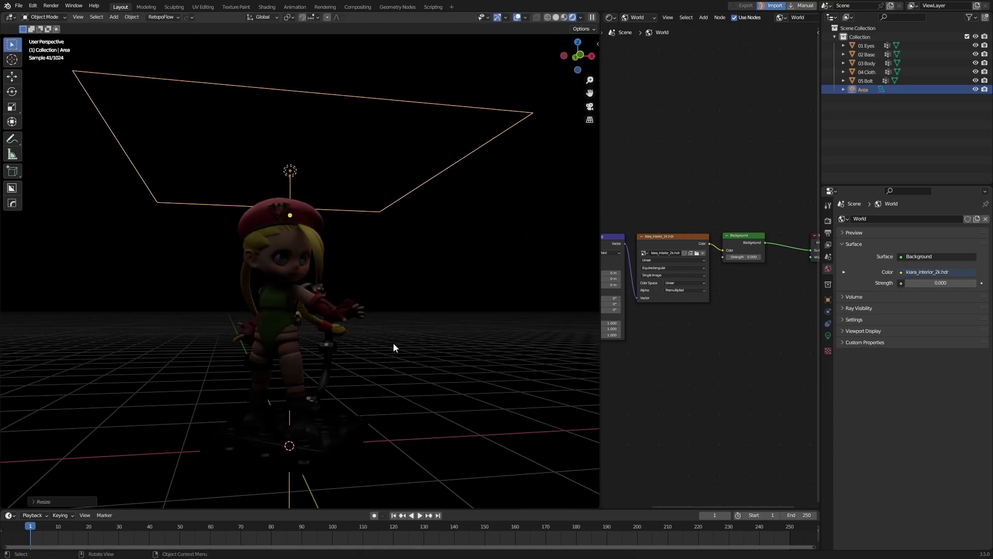
key(KP_3)
key(g)
key(r)
click(420, 275)
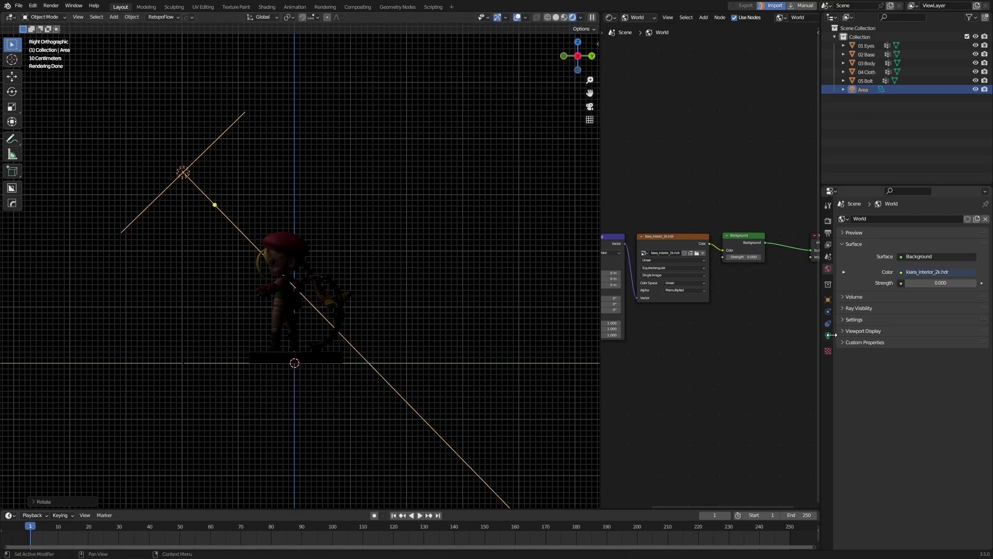
Tint the light pale pink and duplicate it, turning the copy toward the figurine.
click(828, 335)
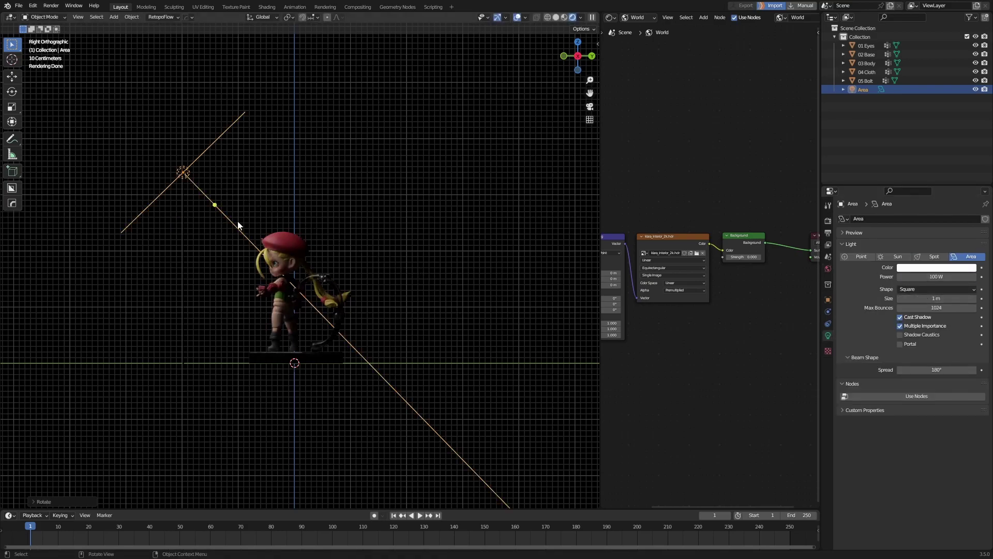
click(919, 268)
click(928, 189)
key(shift+d)
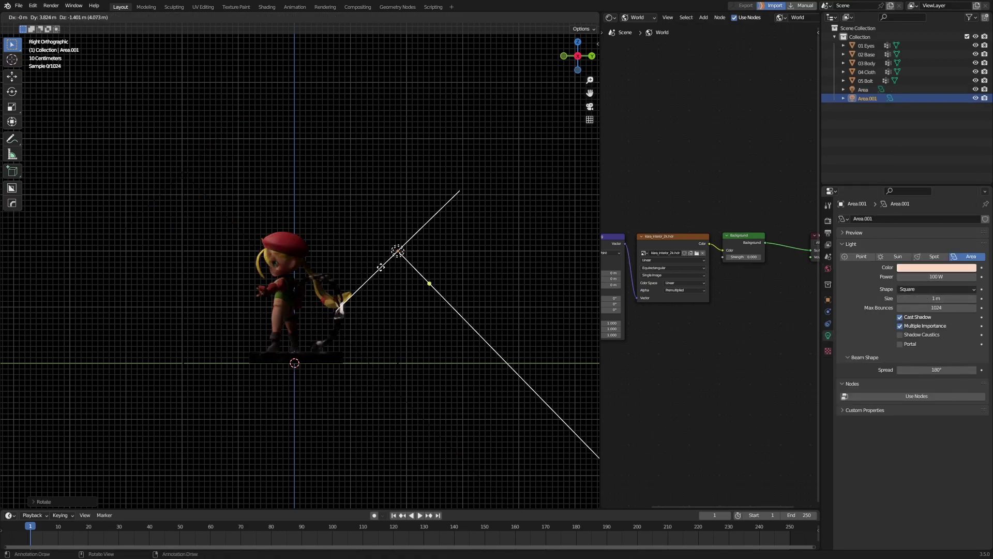
key(r)
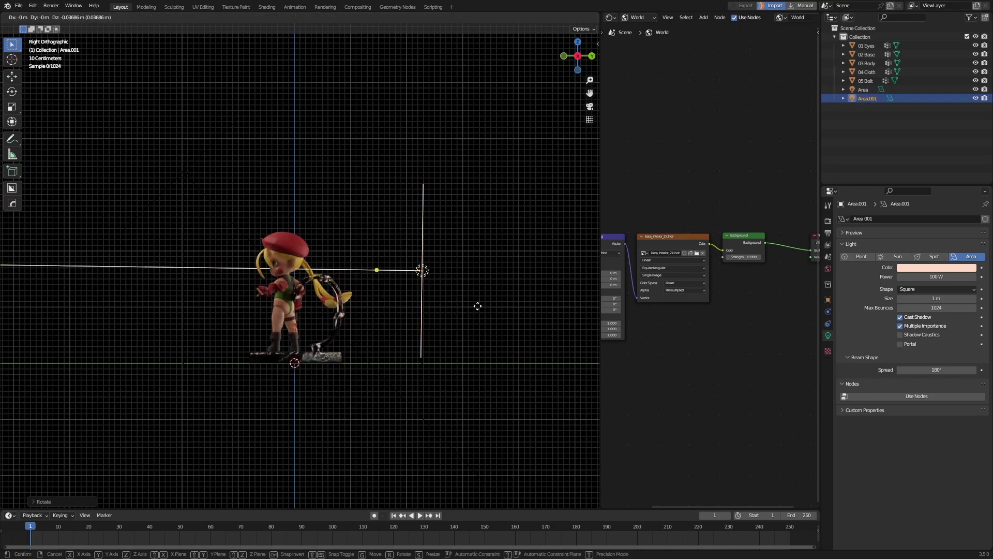
click(474, 239)
key(KP_7)
key(KP_Decimal)
key(r)
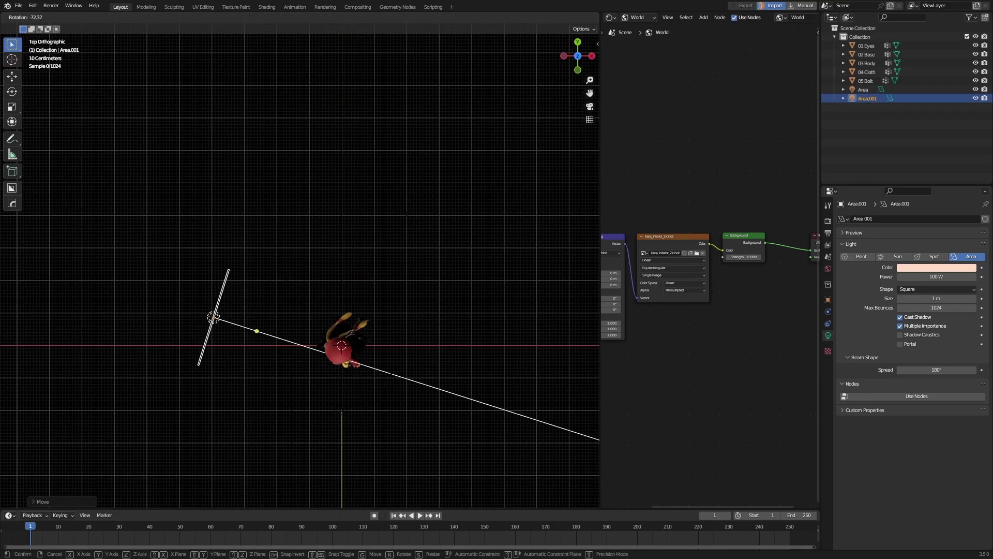
key(Return)
key(g)
click(405, 410)
Reposition the second light, then undo to remove the area lights.
middle_drag(405, 410, 401, 309)
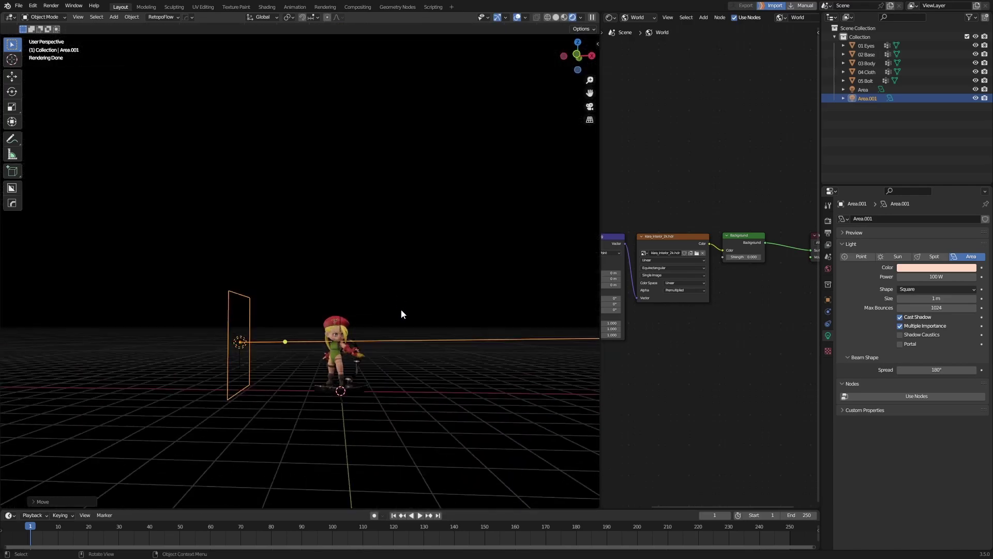
scroll(371, 395, up, 3)
middle_drag(371, 396, 413, 325)
scroll(413, 325, up, 2)
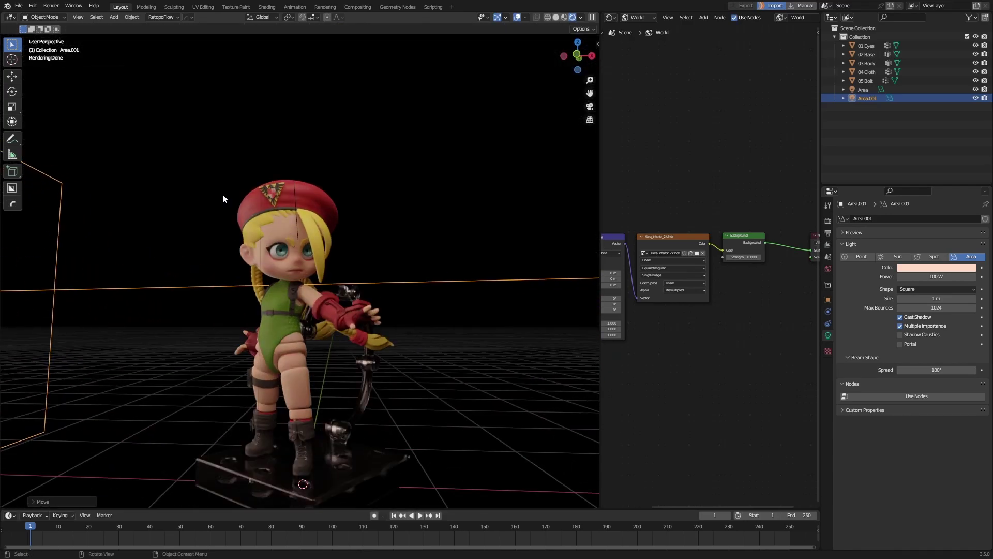
key(ctrl+z)
key(ctrl+z)
key(ctrl+z)
scroll(423, 355, up, 2)
Add a plane in top view and scale it up under the figurine.
key(KP_7)
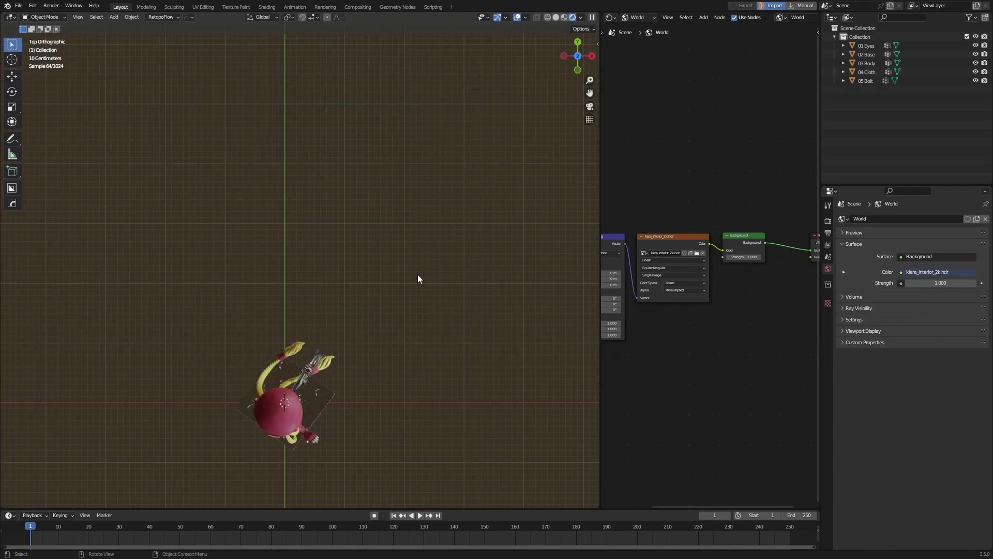
key(shift+a)
click(449, 202)
key(s)
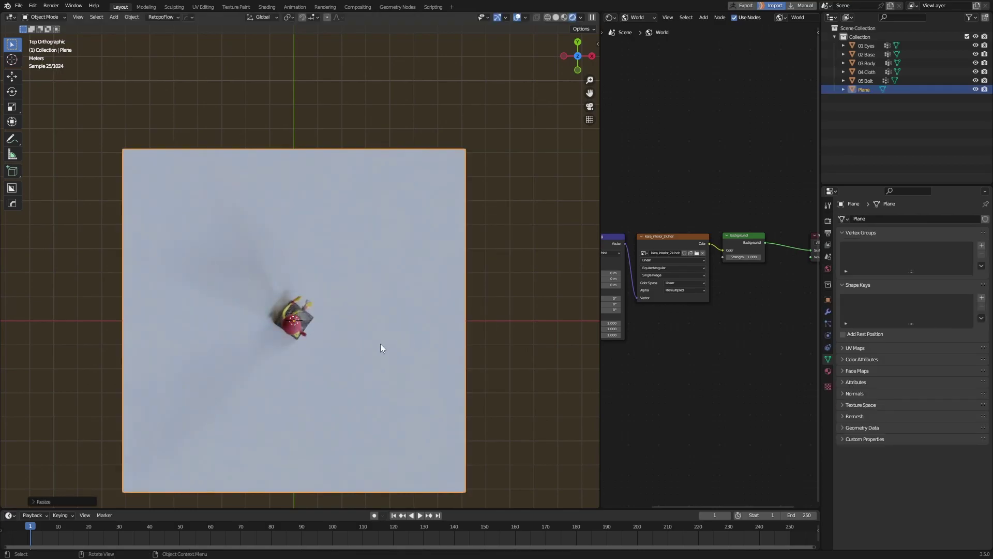
click(373, 330)
Extrude the plane's back edge straight up into a wall.
key(Tab)
scroll(373, 330, down, 3)
middle_drag(372, 330, 362, 259)
click(289, 222)
key(e)
key(z)
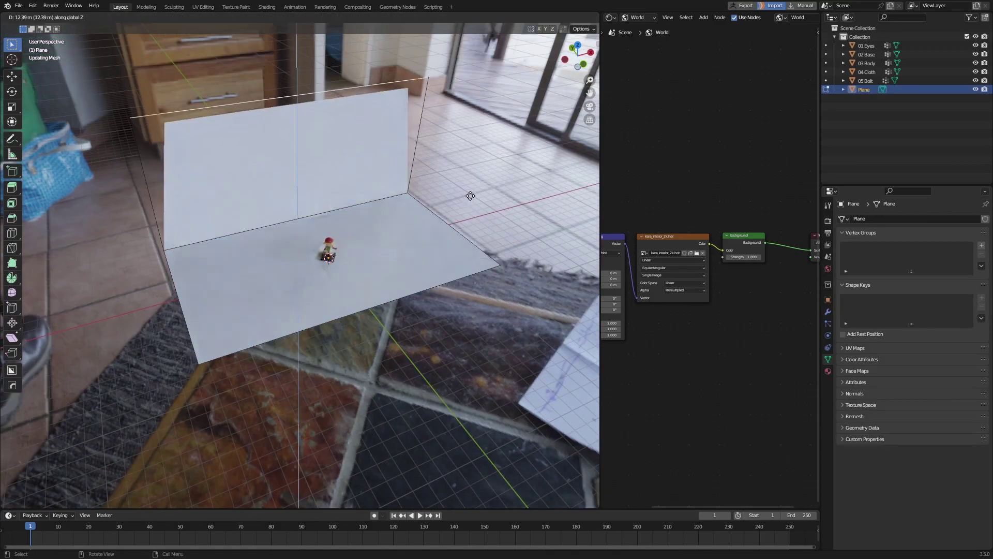
click(466, 182)
Bevel the floor-to-wall corner into a curve and shade the backdrop smooth.
click(336, 210)
key(ctrl+b)
scroll(440, 310, up, 5)
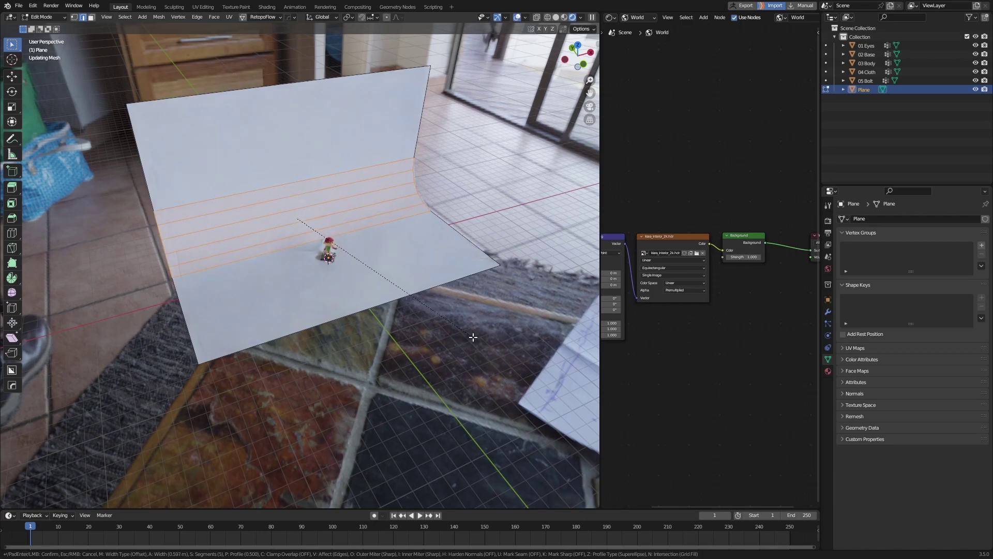
click(473, 337)
key(Tab)
right_click(379, 210)
click(379, 213)
scroll(433, 305, up, 5)
Orbit around the figurine on its backdrop and widen the node editor.
middle_drag(433, 306, 347, 338)
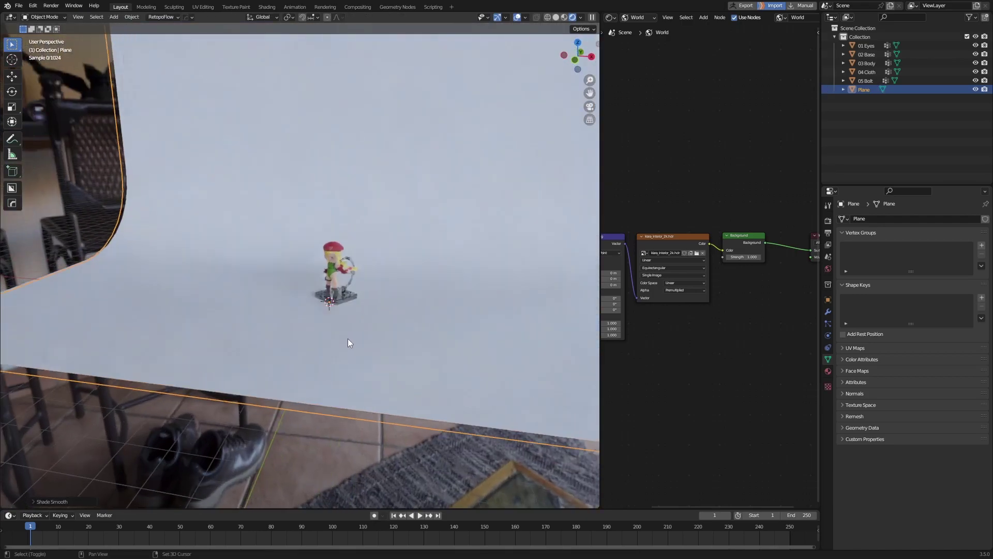
scroll(464, 371, up, 4)
scroll(465, 370, up, 2)
mouse_move(464, 370)
middle_down()
mouse_move(344, 321)
mouse_move(403, 350)
middle_up()
scroll(403, 350, up, 3)
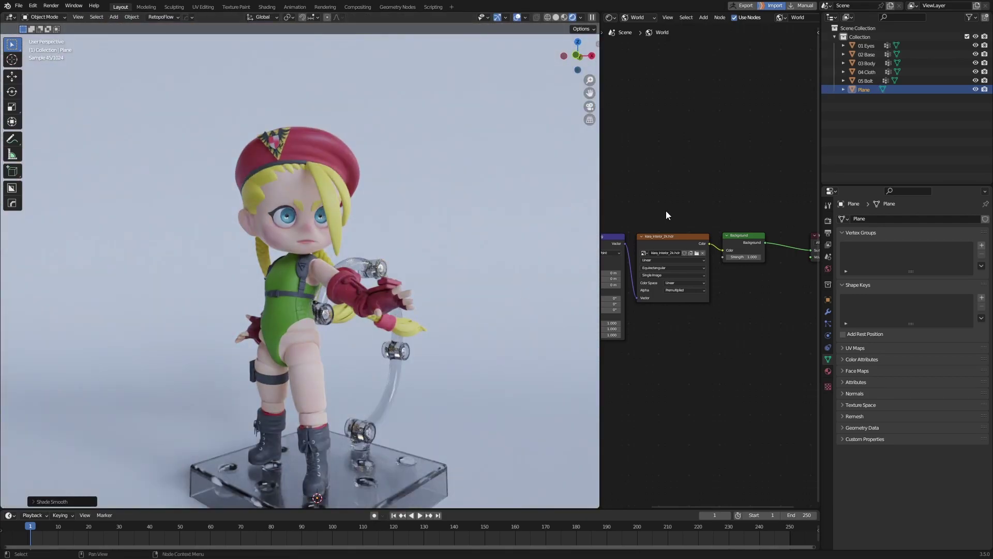
drag(599, 157, 506, 104)
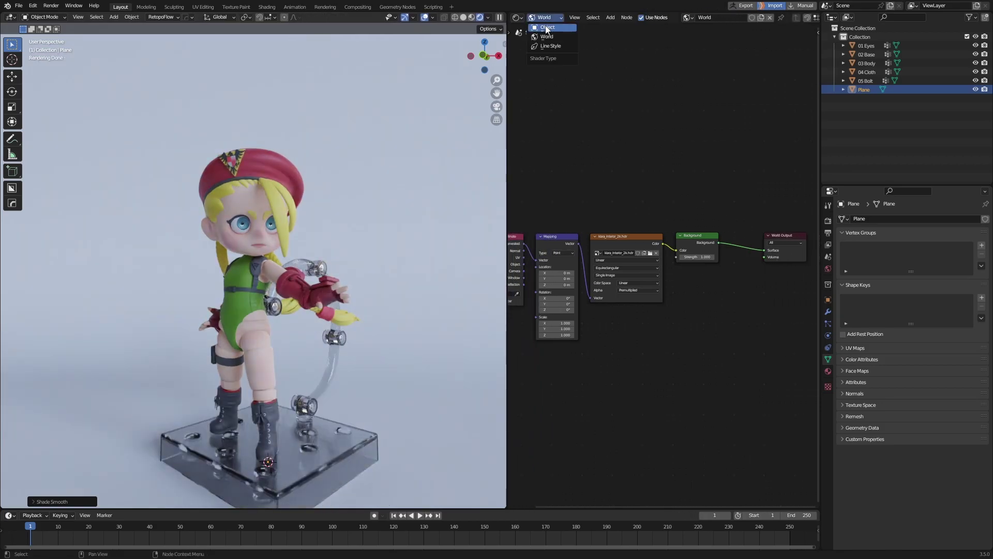
Switch the Shader Editor to Object and add a new material, Material.001, to the backdrop.
click(547, 27)
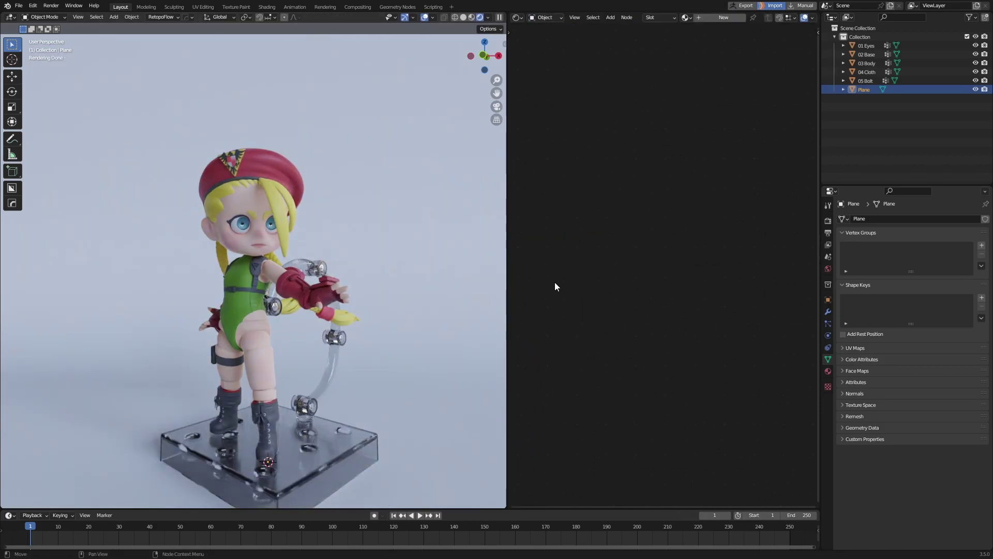
click(827, 370)
click(908, 256)
scroll(672, 280, up, 8)
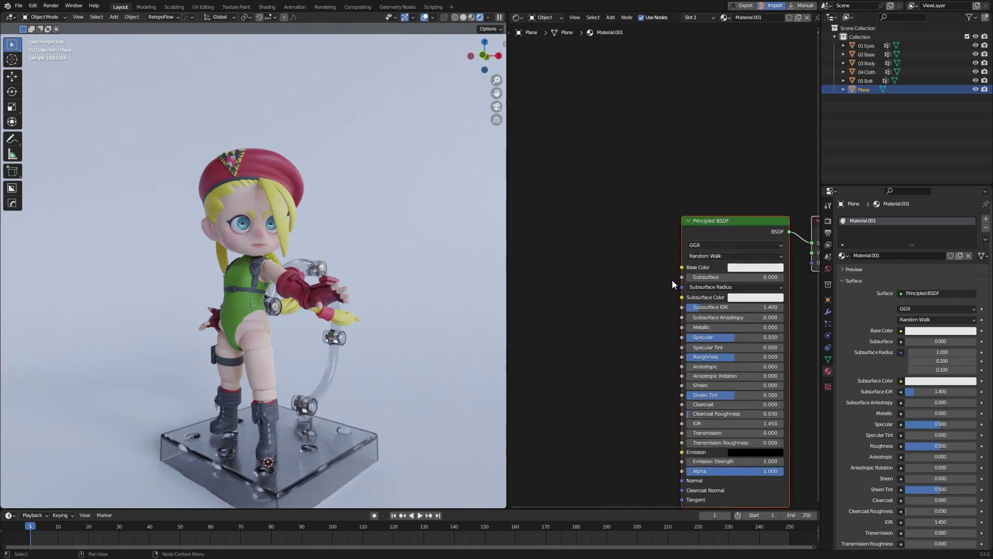
scroll(662, 259, up, 2)
Drag the backdrop material's Base Color value to 0 so it turns black.
click(650, 230)
drag(732, 105, 733, 148)
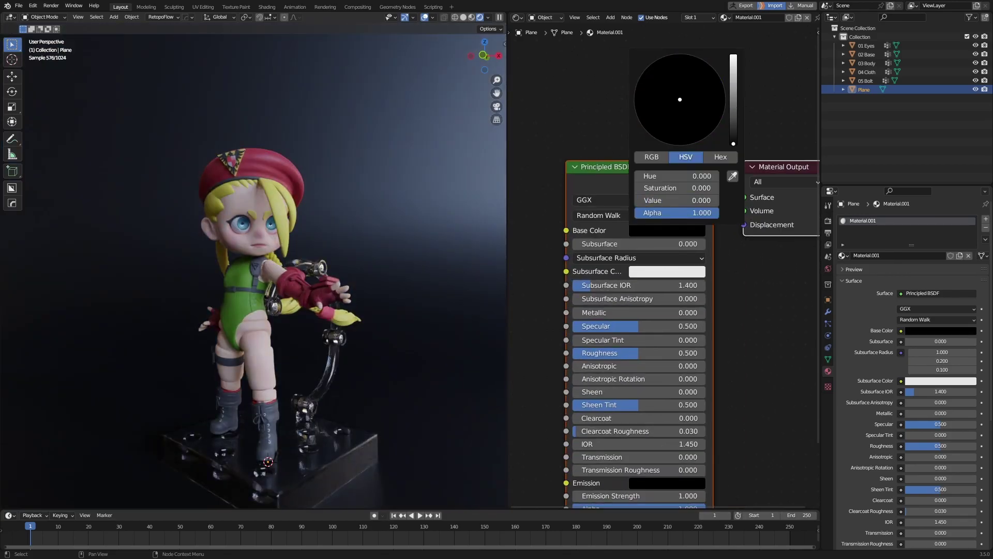
scroll(541, 241, down, 4)
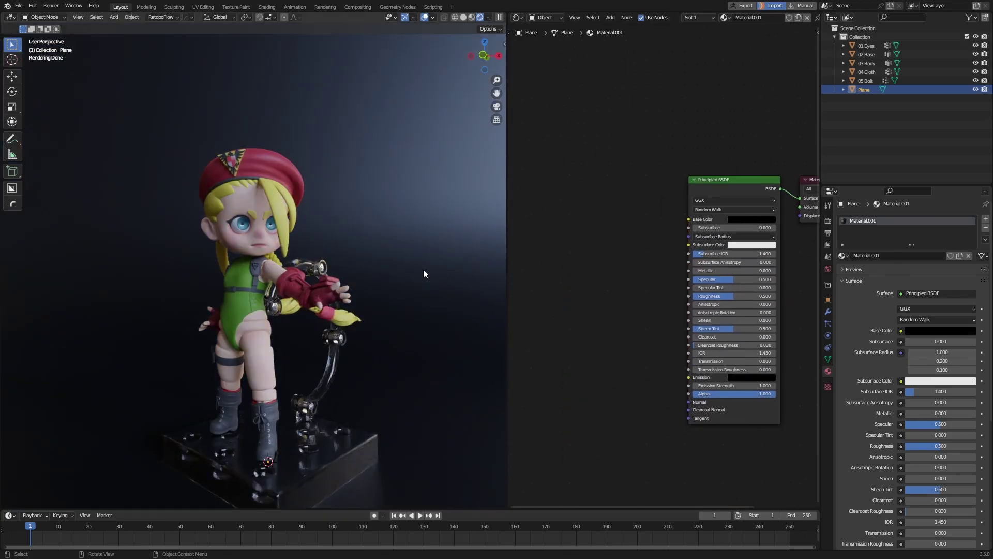
right_click(591, 275)
scroll(379, 281, down, 6)
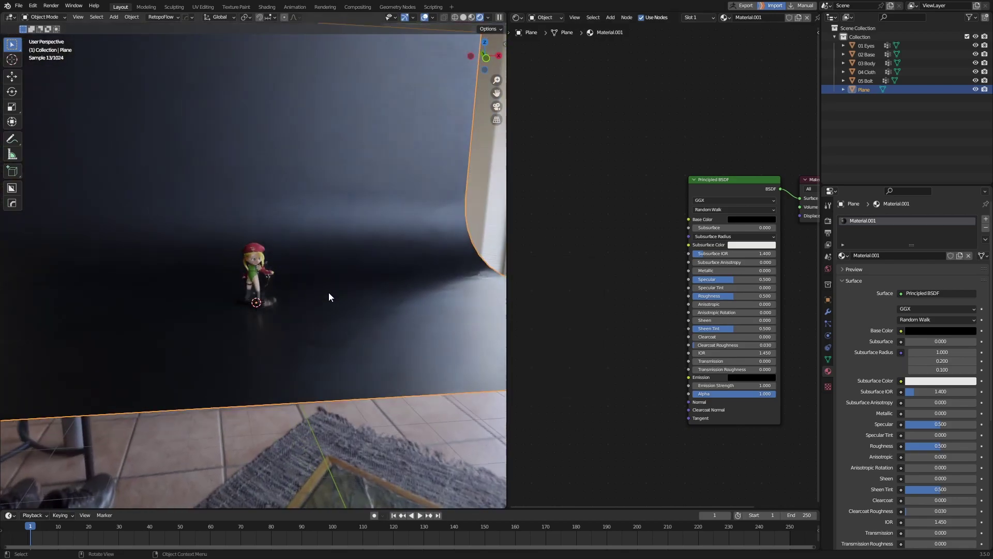
scroll(344, 295, up, 3)
scroll(372, 299, up, 4)
scroll(387, 302, down, 3)
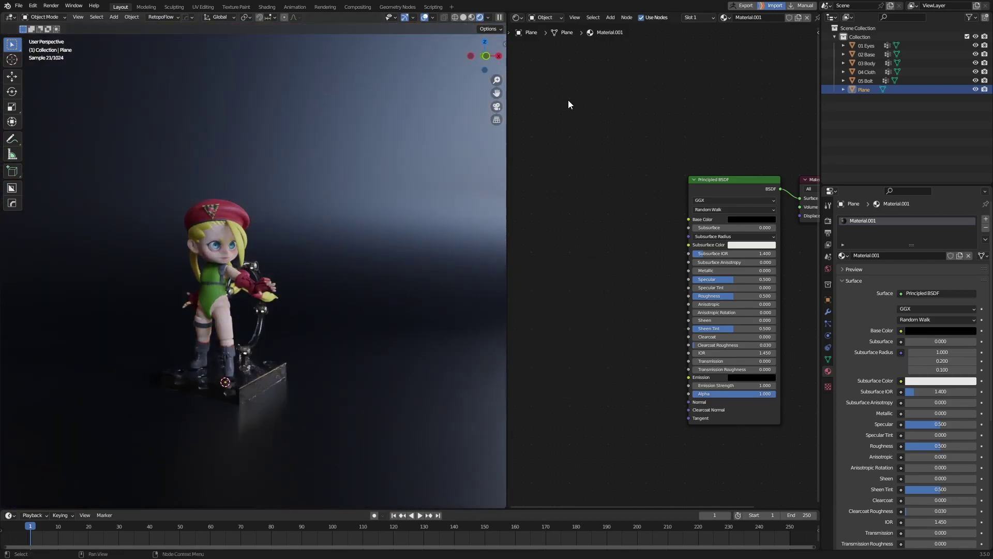
click(546, 17)
Back in the World nodes, set the HDRI Mapping node's Z rotation to 128°.
click(551, 29)
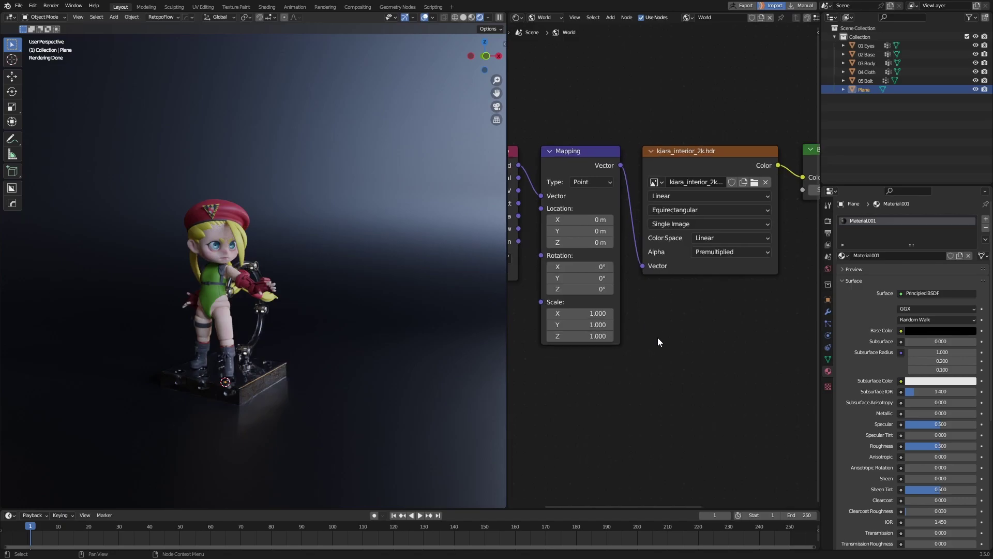
middle_drag(657, 337, 717, 345)
scroll(439, 262, down, 5)
middle_drag(318, 296, 369, 294)
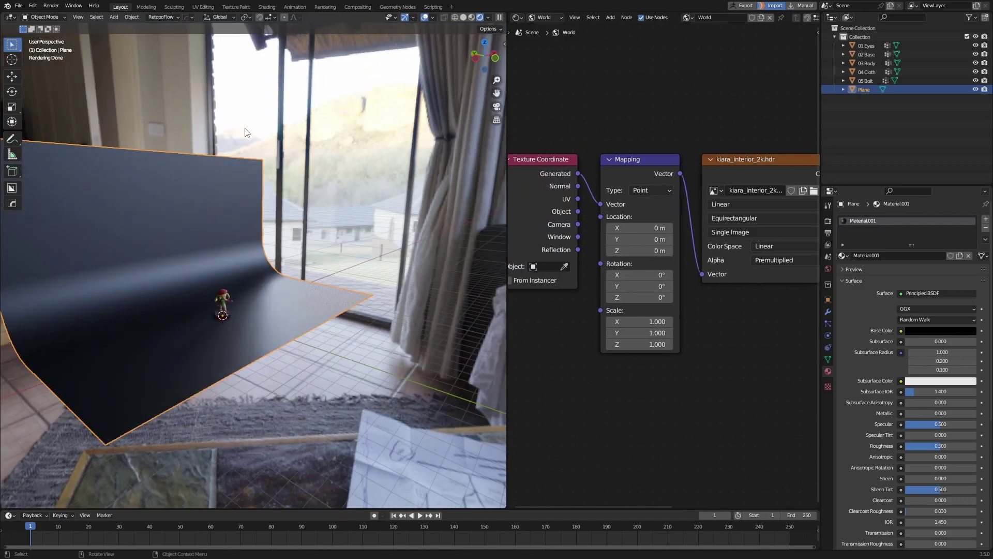
mouse_move(357, 148)
middle_down()
mouse_move(341, 265)
mouse_move(311, 168)
mouse_move(308, 246)
mouse_move(375, 79)
middle_up()
mouse_move(243, 254)
middle_down()
mouse_move(95, 252)
mouse_move(208, 259)
mouse_move(269, 150)
middle_up()
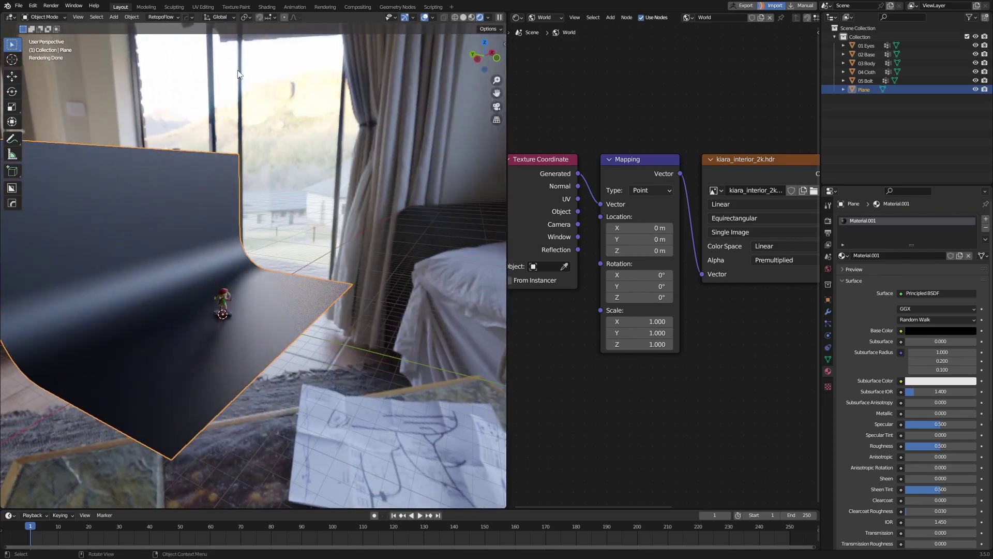
drag(641, 296, 693, 297)
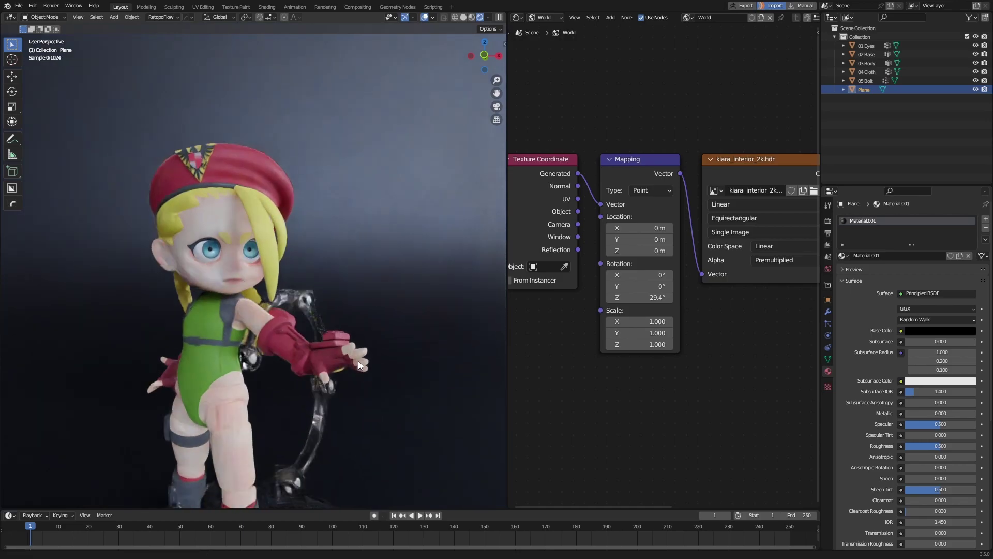
mouse_move(619, 293)
mouse_down()
mouse_move(983, 295)
mouse_move(716, 294)
mouse_move(756, 294)
mouse_up()
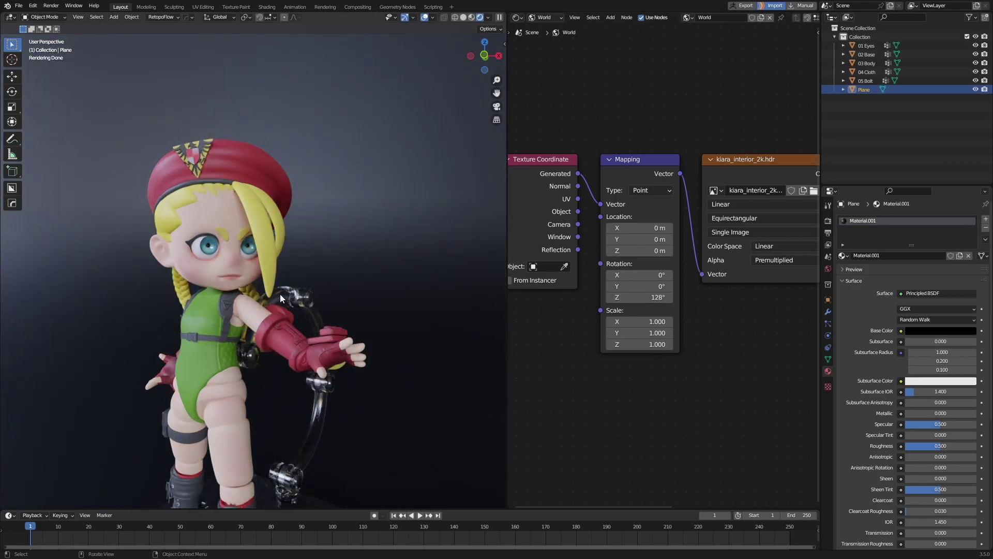
scroll(351, 300, down, 8)
scroll(349, 312, up, 8)
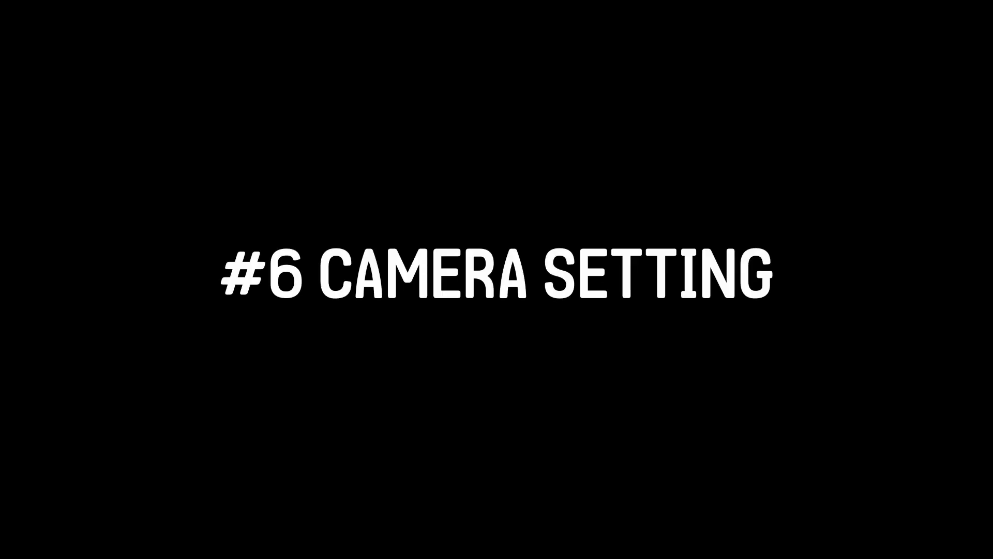
Add a camera to the scene and look through it.
scroll(536, 226, down, 5)
key(shift+a)
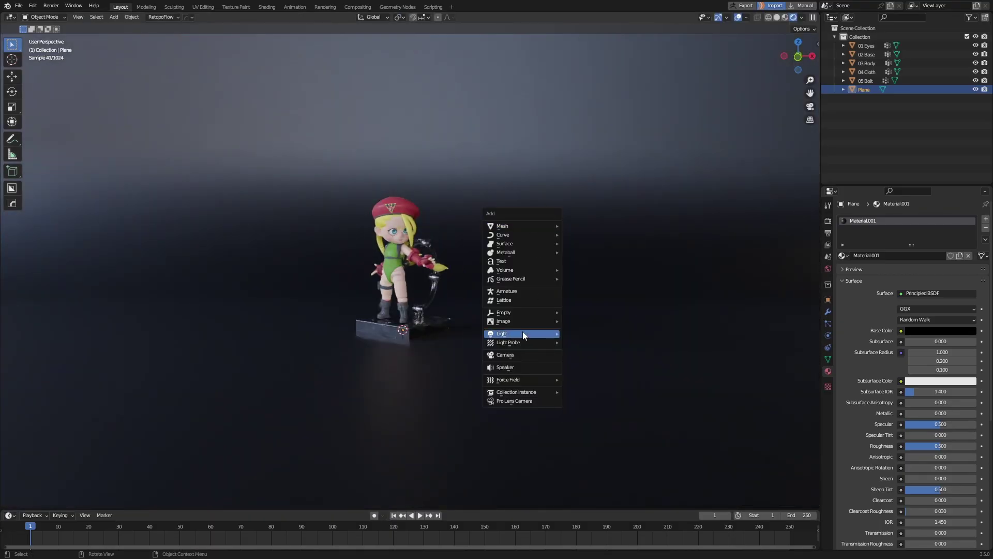
click(515, 356)
key(ctrl+alt+KP_0)
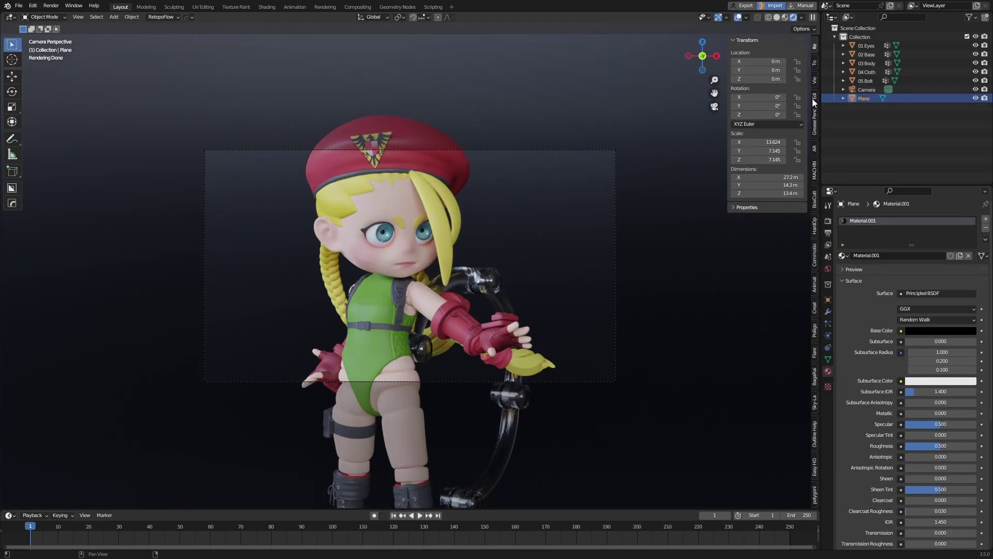
Lock the camera to the view and frame the figurine through the camera.
click(812, 98)
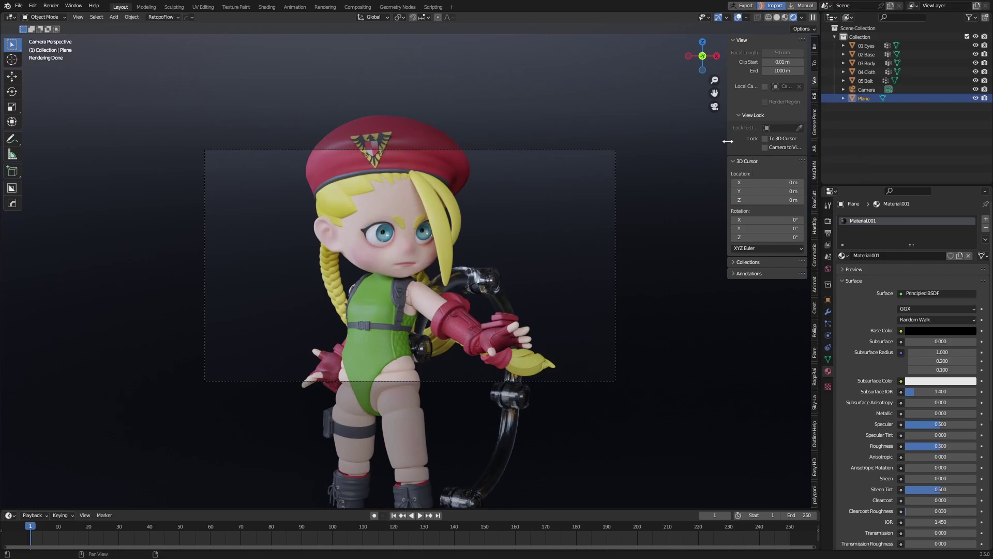
drag(728, 144, 681, 142)
click(737, 147)
scroll(497, 284, down, 3)
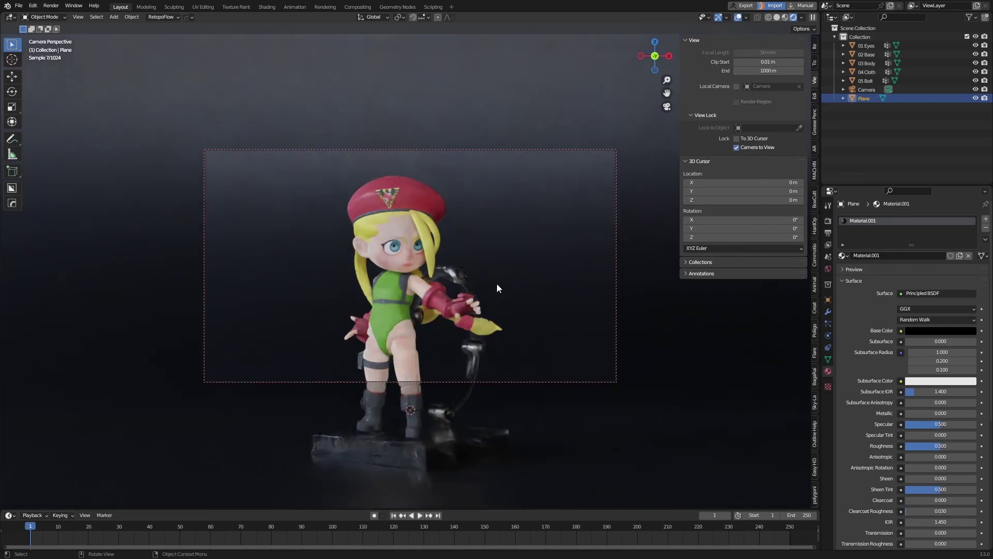
mouse_move(497, 284)
middle_down()
mouse_move(478, 305)
mouse_move(503, 309)
middle_up()
scroll(478, 306, up, 3)
scroll(503, 309, down, 2)
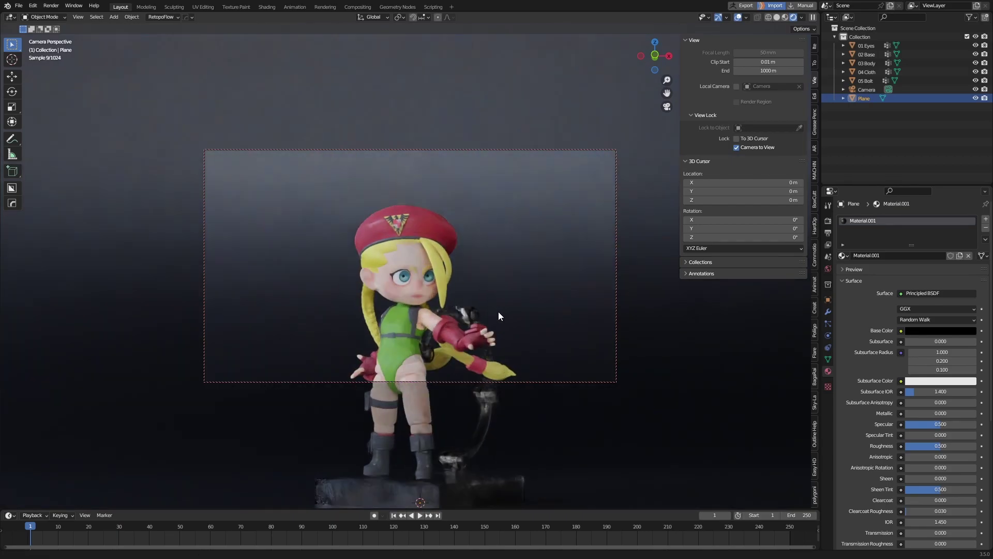
key(Home)
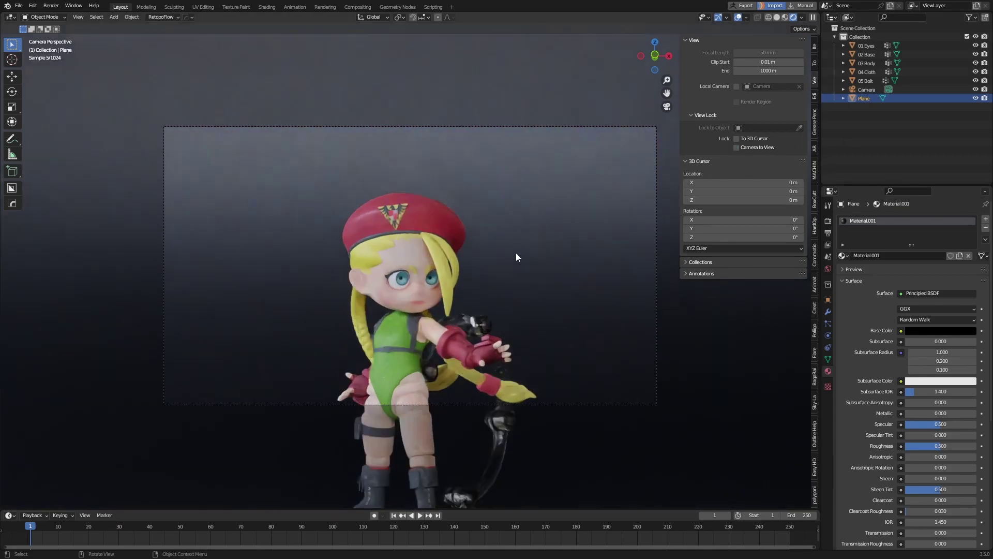
key(n)
Raise the camera's passepartout to 1.000 to black out everything outside the frame.
click(865, 89)
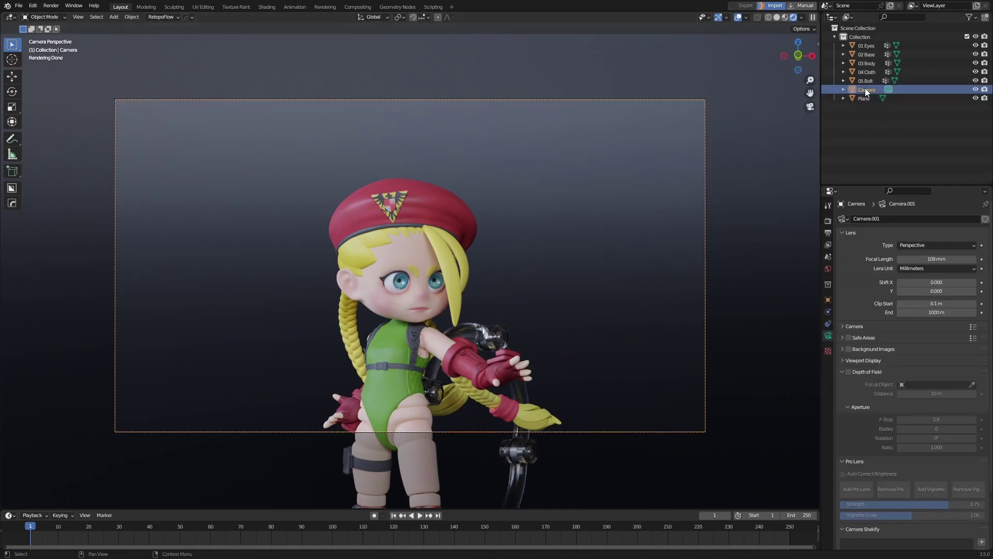
click(856, 361)
scroll(896, 387, down, 2)
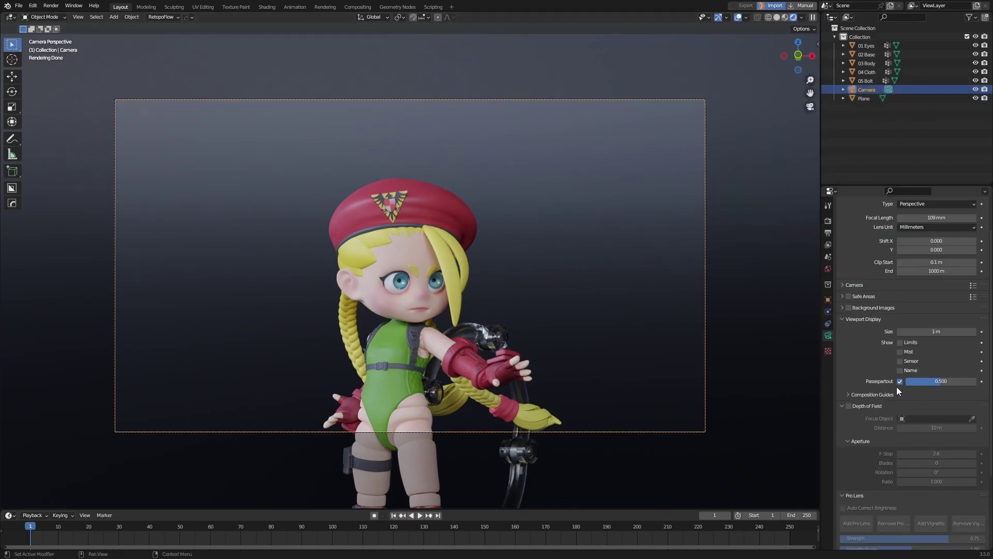
drag(940, 381, 976, 381)
Move the camera vertically along Z and keep it locked to the view.
key(g)
key(z)
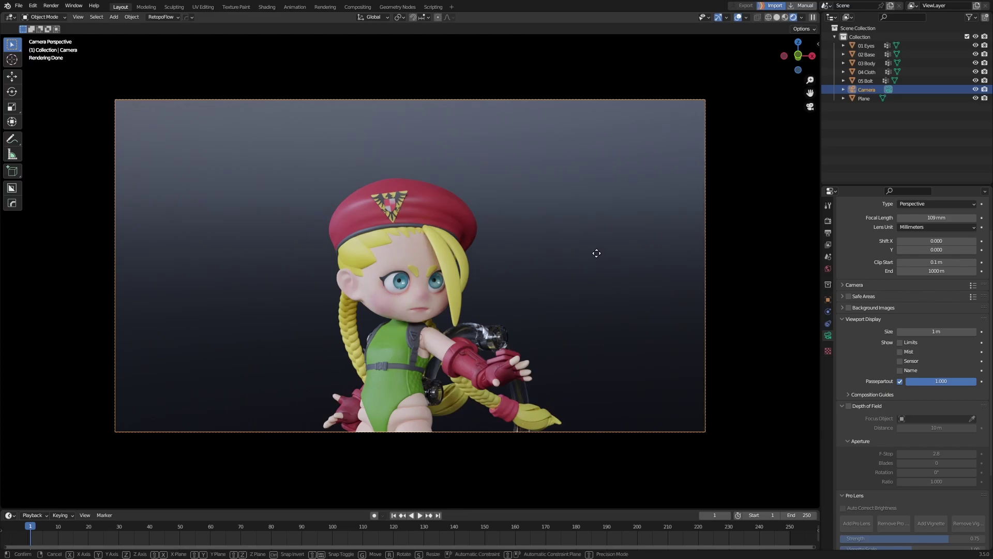
click(583, 328)
key(q)
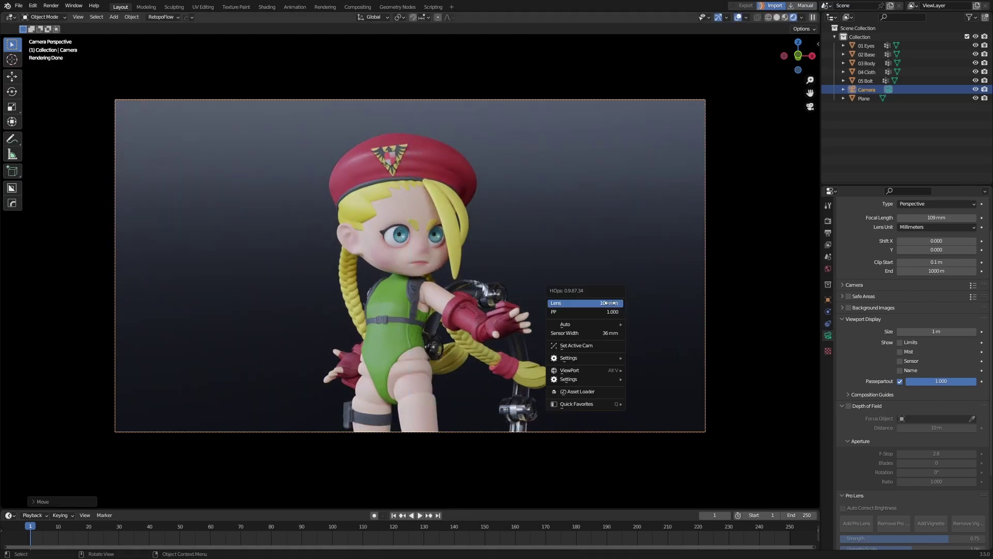
click(650, 420)
key(q)
key(q)
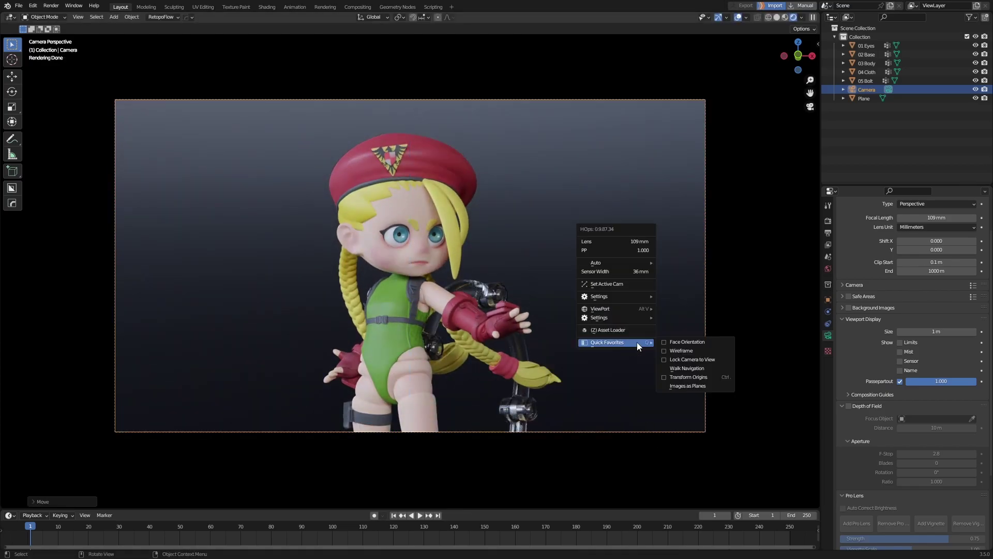
Zoom until the head and upper body fill the 109 mm camera frame.
scroll(564, 290, up, 1)
scroll(578, 290, up, 2)
scroll(577, 293, up, 2)
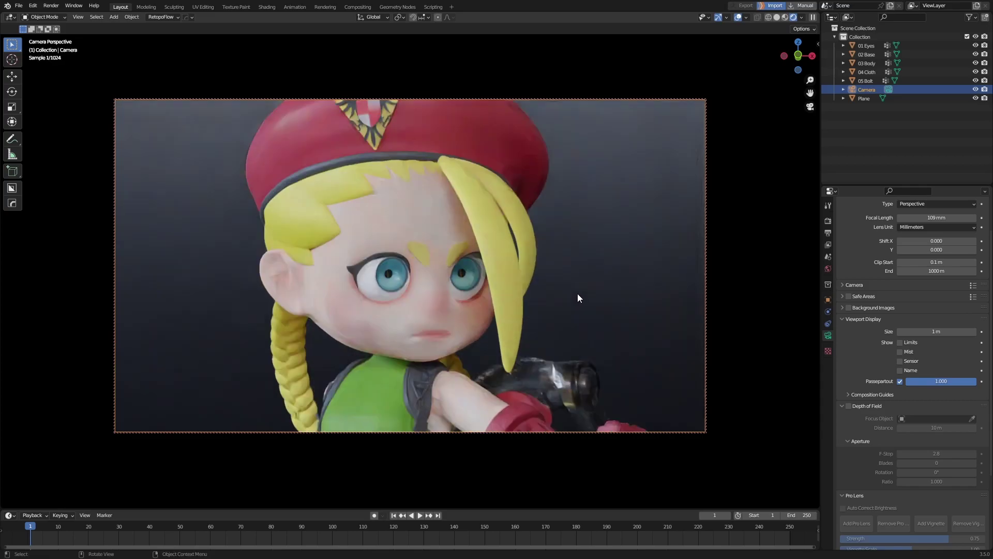
scroll(575, 305, up, 2)
scroll(575, 308, down, 3)
scroll(574, 300, down, 1)
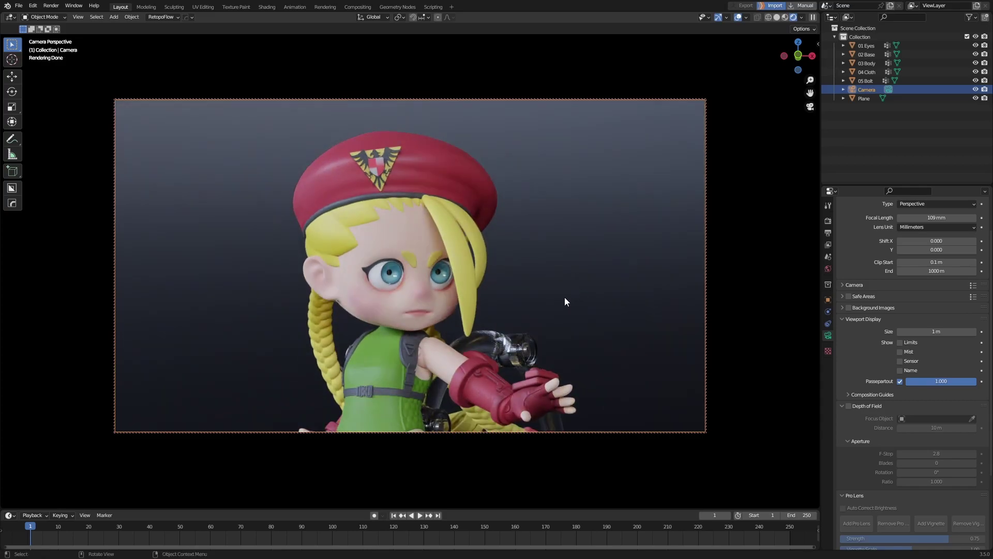
Add a Plain Axes empty and raise it along Z to face height.
key(q)
key(shift+a)
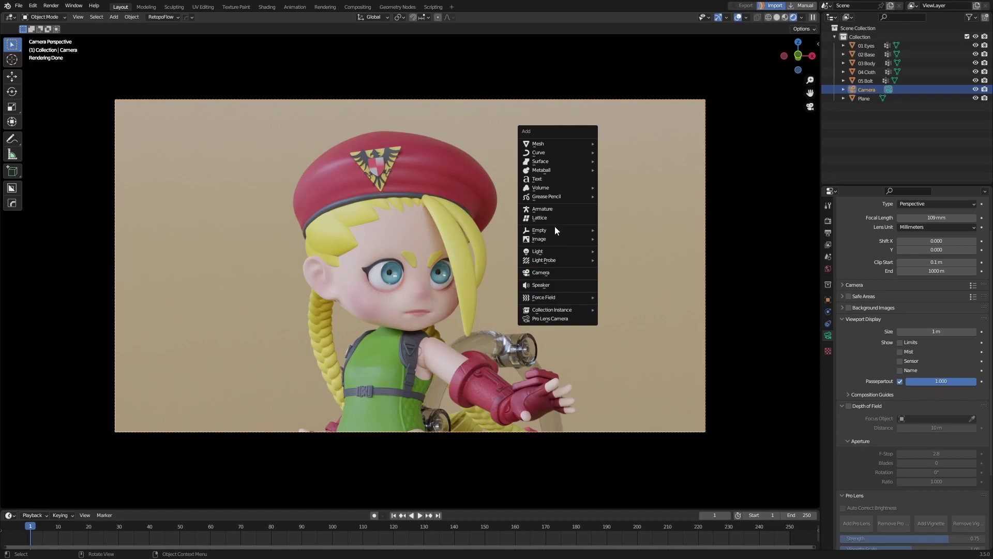
click(621, 230)
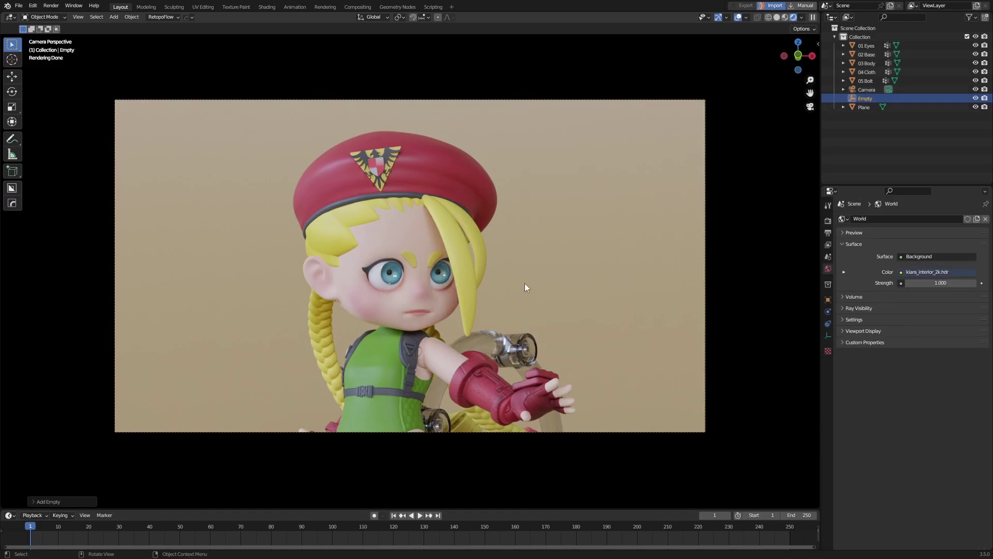
scroll(525, 283, down, 3)
scroll(510, 300, down, 3)
key(g)
key(z)
click(510, 253)
scroll(508, 265, up, 5)
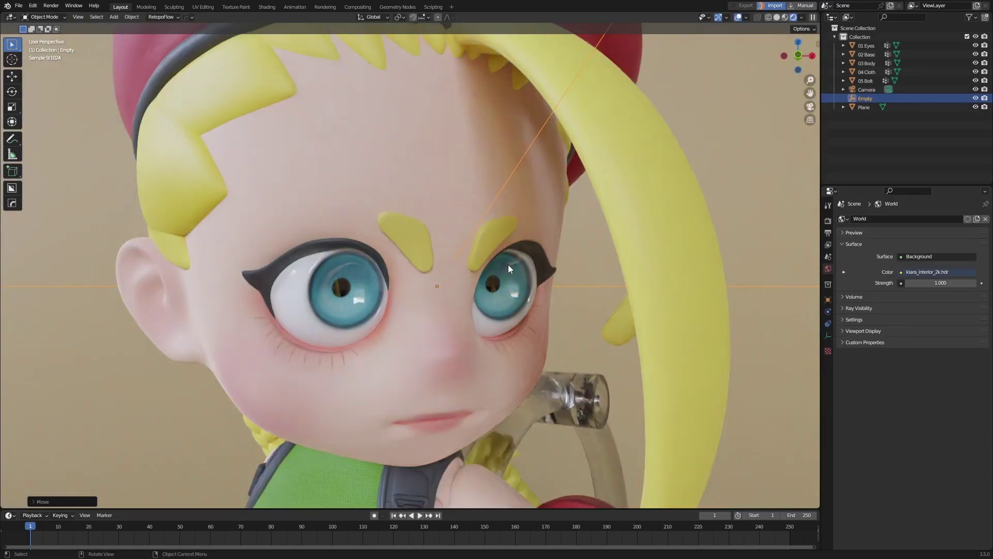
scroll(508, 265, down, 4)
middle_drag(508, 265, 563, 329)
Position the empty along Y and X just in front of the figurine's face.
key(g)
key(y)
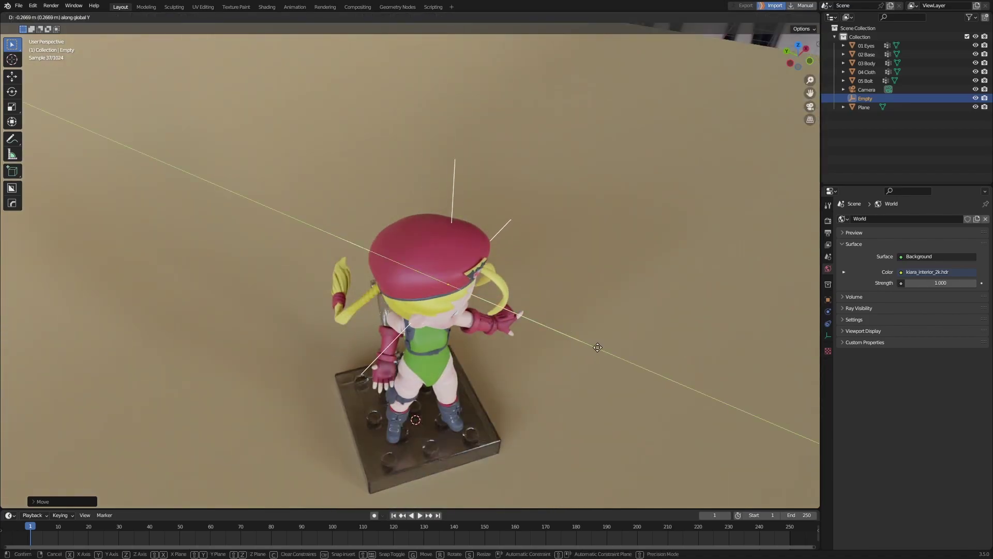
key(Escape)
mouse_move(617, 359)
middle_down()
mouse_move(603, 315)
mouse_move(622, 338)
middle_up()
key(g)
key(y)
key(Escape)
key(g)
key(x)
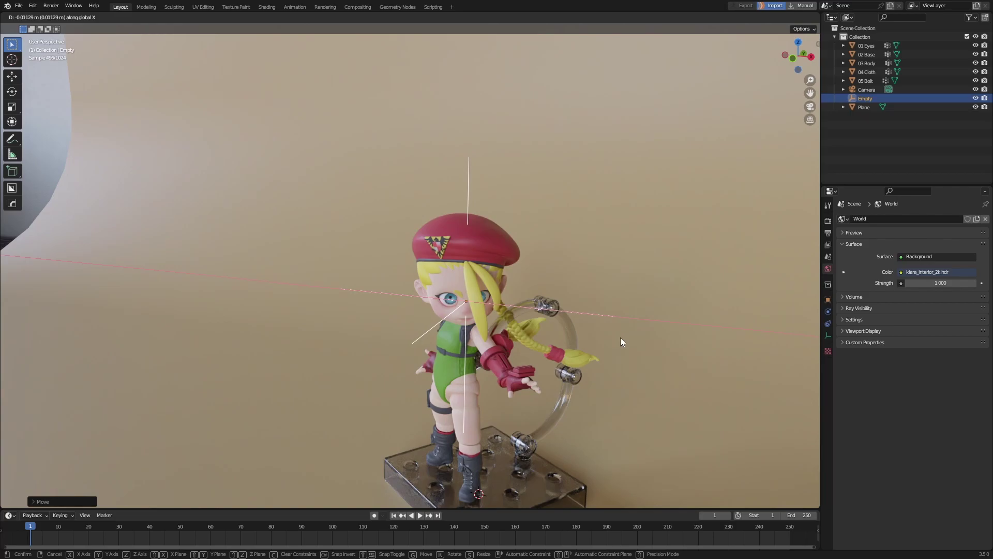
key(Escape)
middle_drag(550, 306, 604, 298)
Enable camera depth of field focused on the Empty, with F-Stop lowered to 0.5.
click(870, 91)
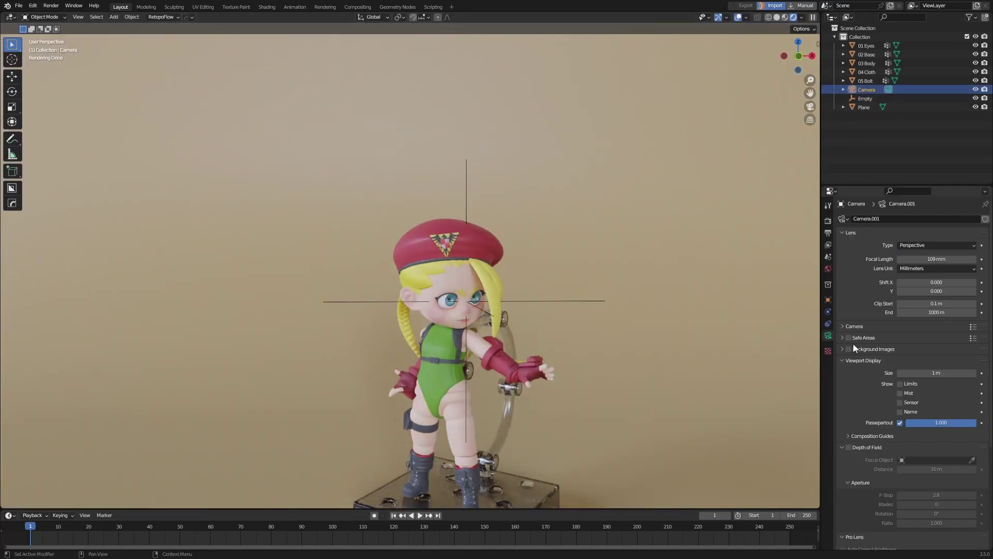
scroll(859, 334, down, 5)
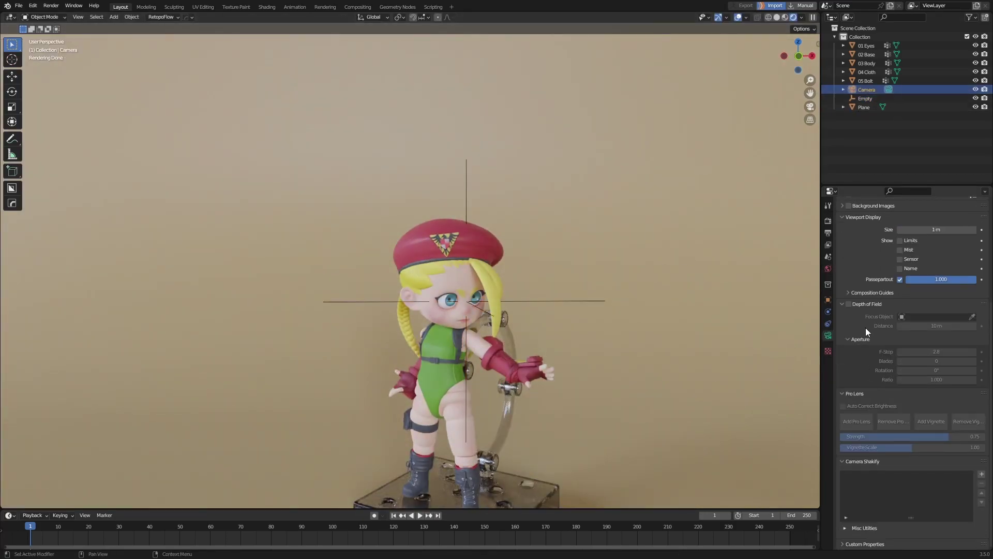
click(853, 304)
click(972, 317)
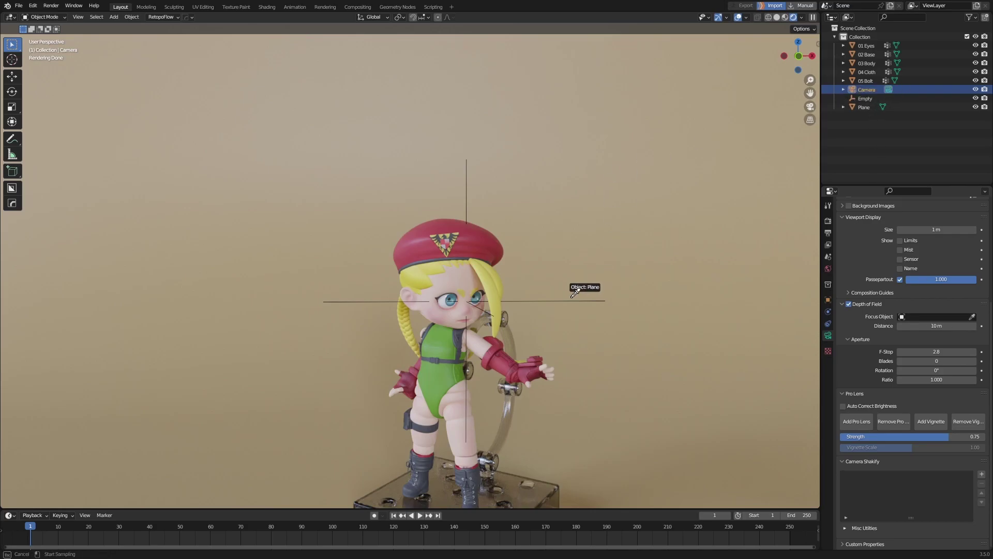
click(567, 299)
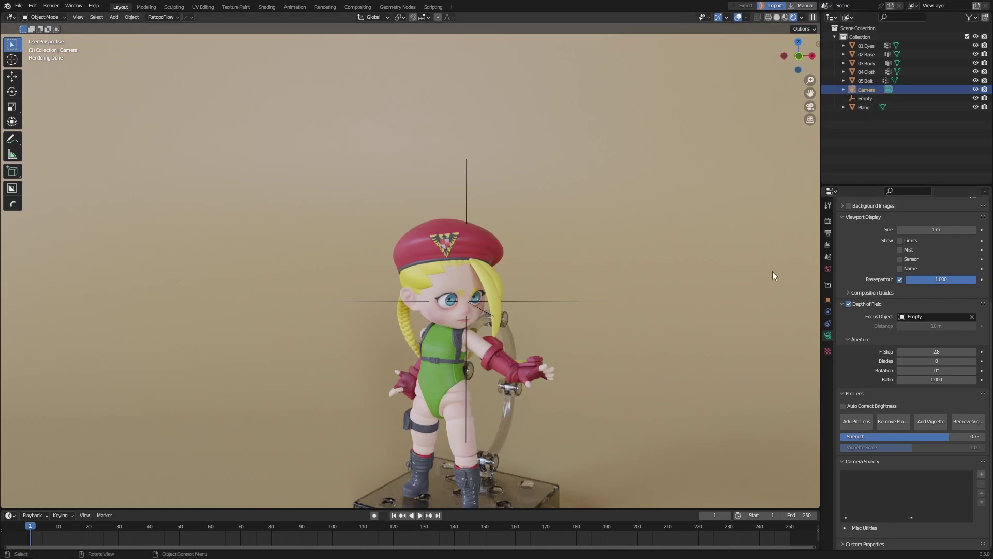
key(KP_0)
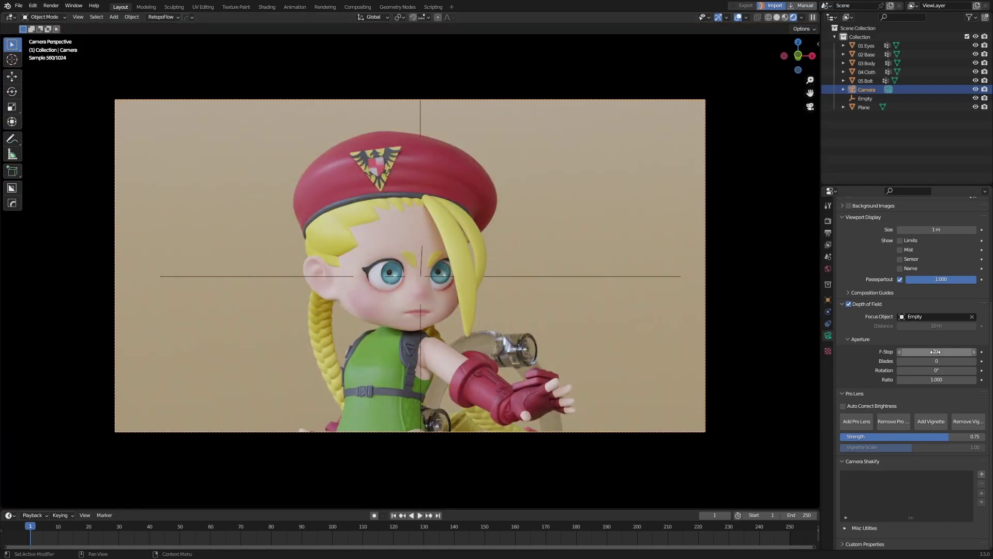
drag(910, 352, 880, 352)
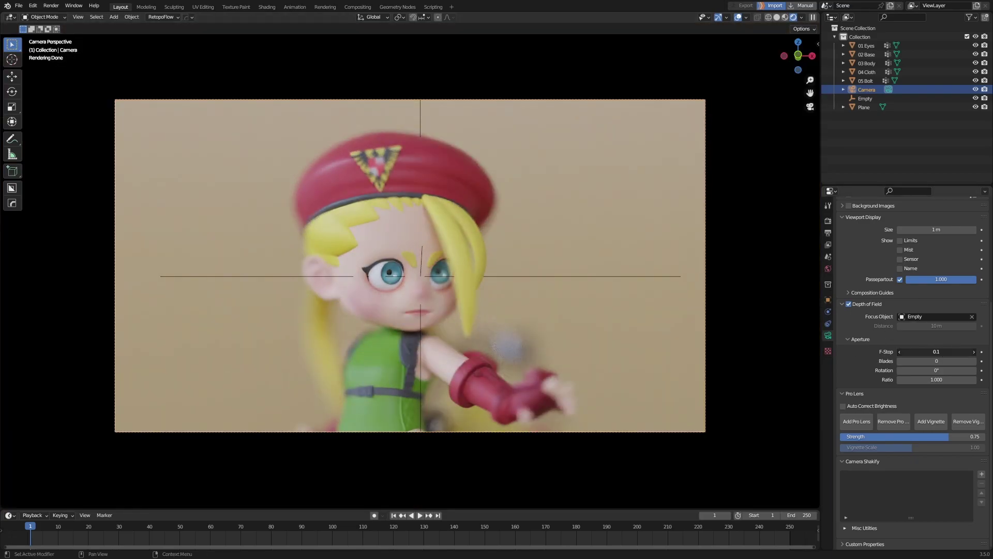
drag(880, 352, 869, 352)
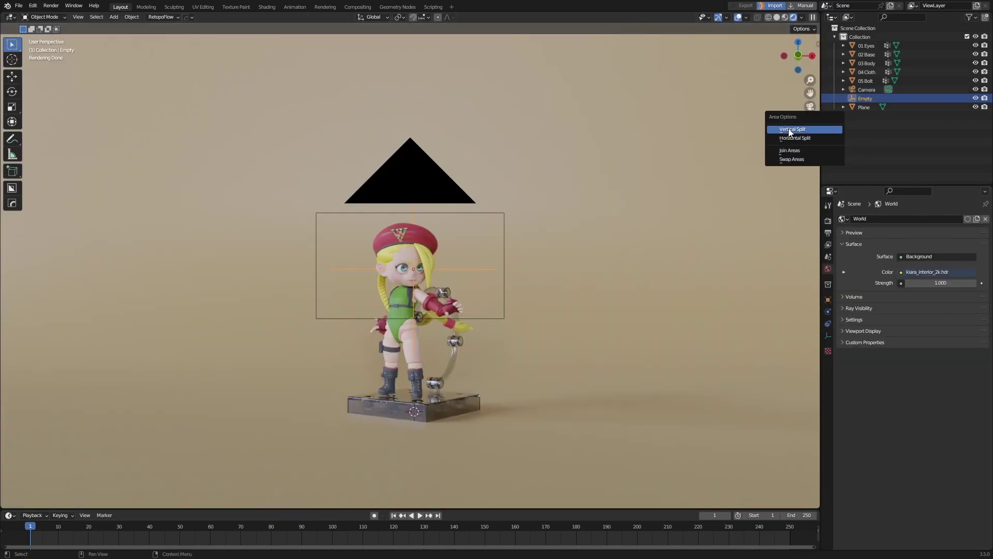
Split the viewport vertically, with camera view on the left and top view on the right.
click(790, 132)
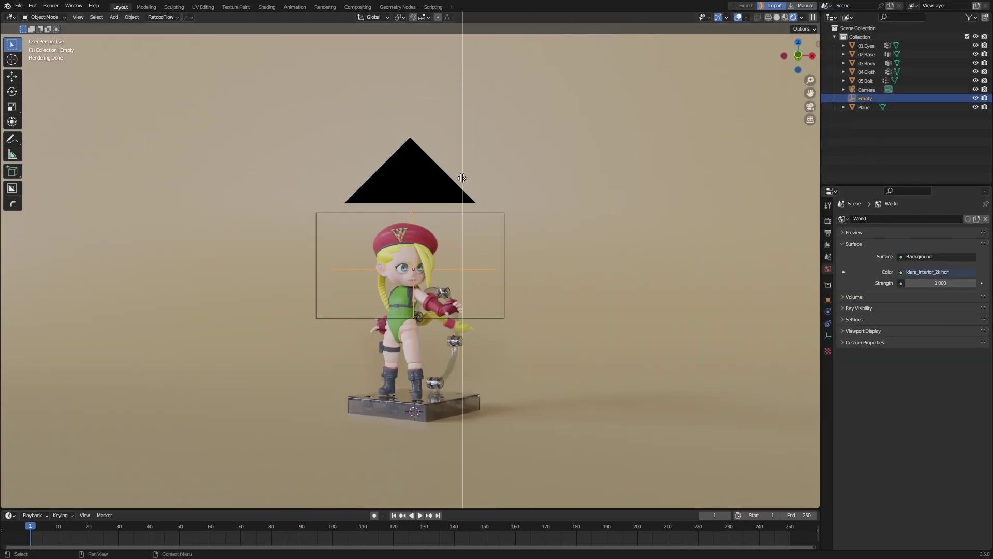
click(458, 179)
click(467, 16)
middle_drag(665, 256, 224, 305)
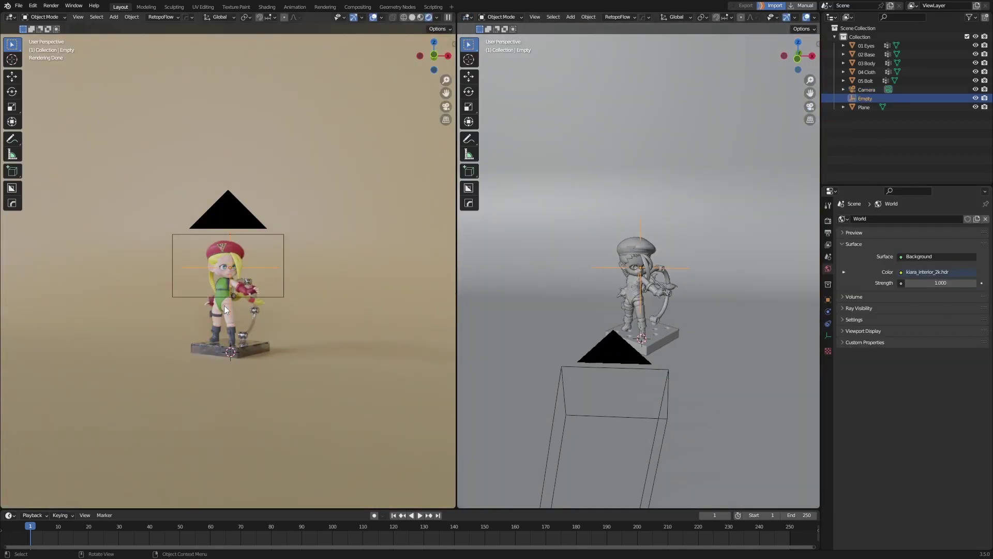
key(KP_0)
key(Home)
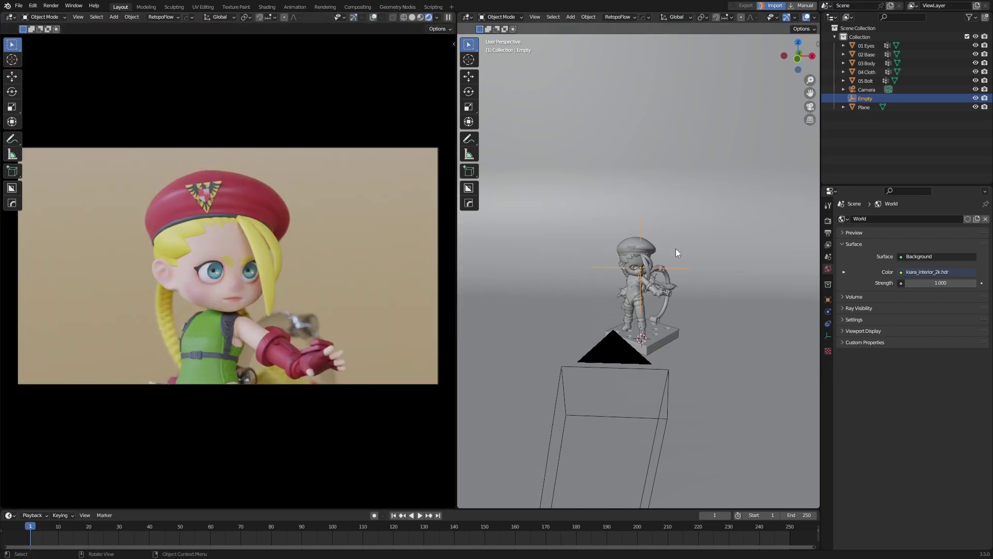
key(KP_7)
scroll(688, 303, up, 2)
scroll(688, 302, up, 2)
Move the focus empty along Y to a new depth and hide the ground plane.
key(g)
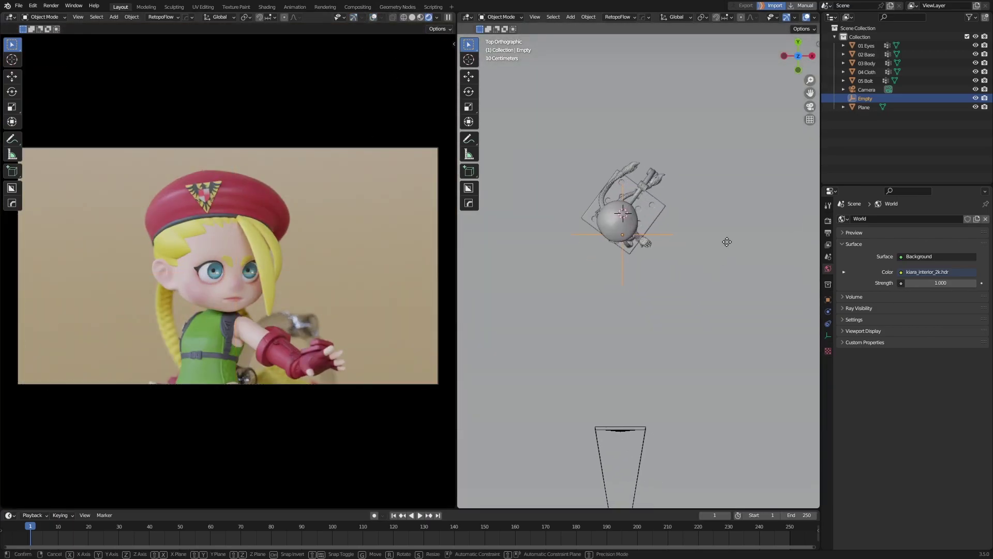
key(y)
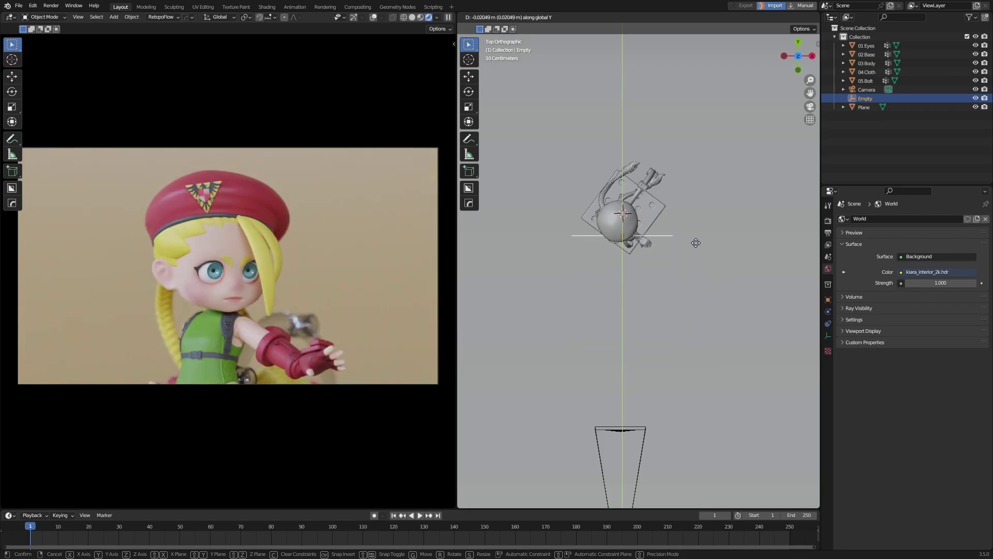
click(695, 242)
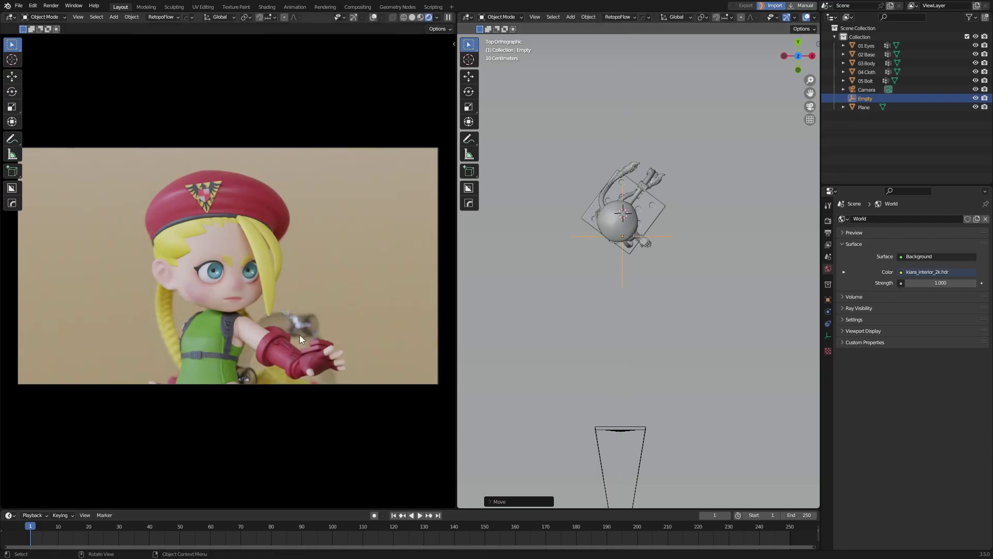
click(976, 107)
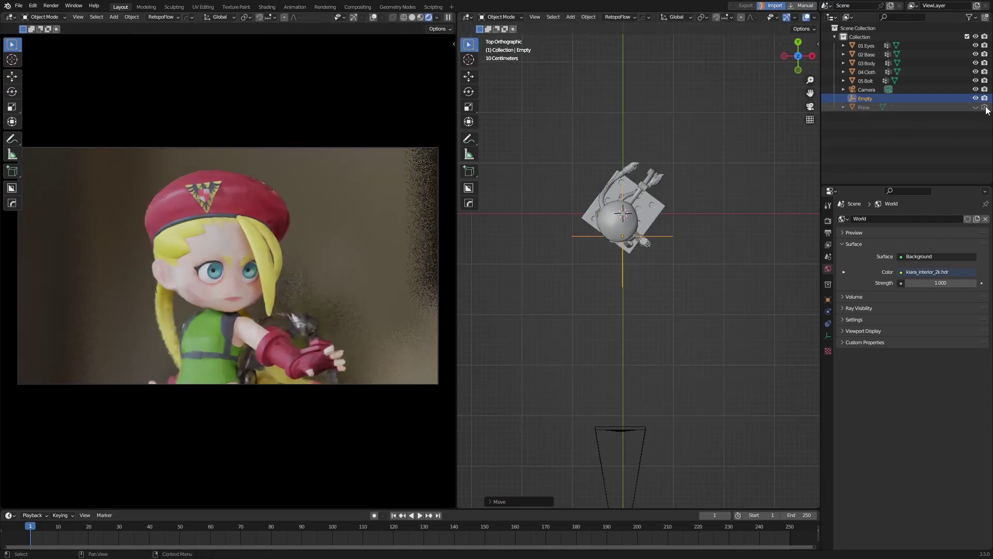
Re-enable the camera's depth of field and set F-Stop to 0.6.
click(867, 89)
scroll(866, 396, down, 5)
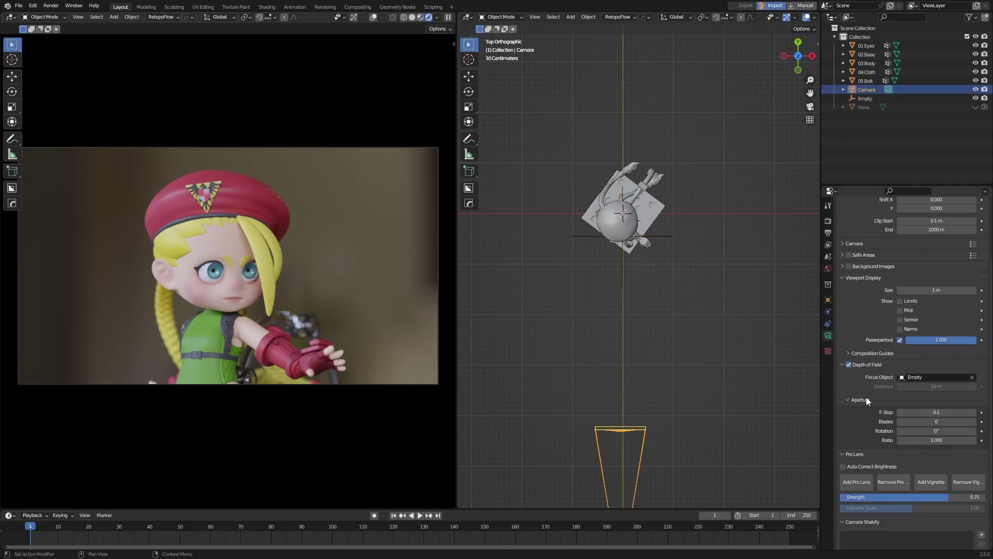
click(848, 365)
click(849, 365)
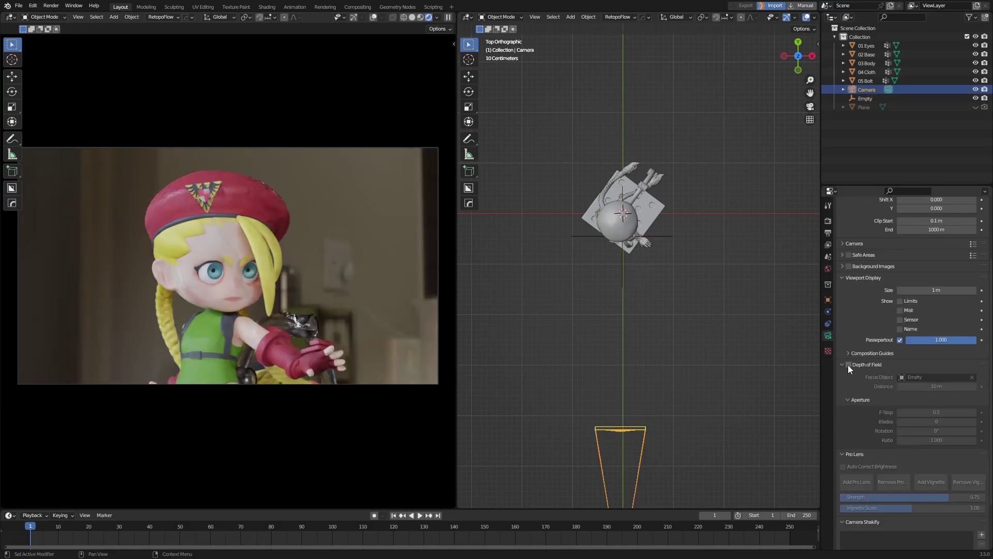
click(975, 412)
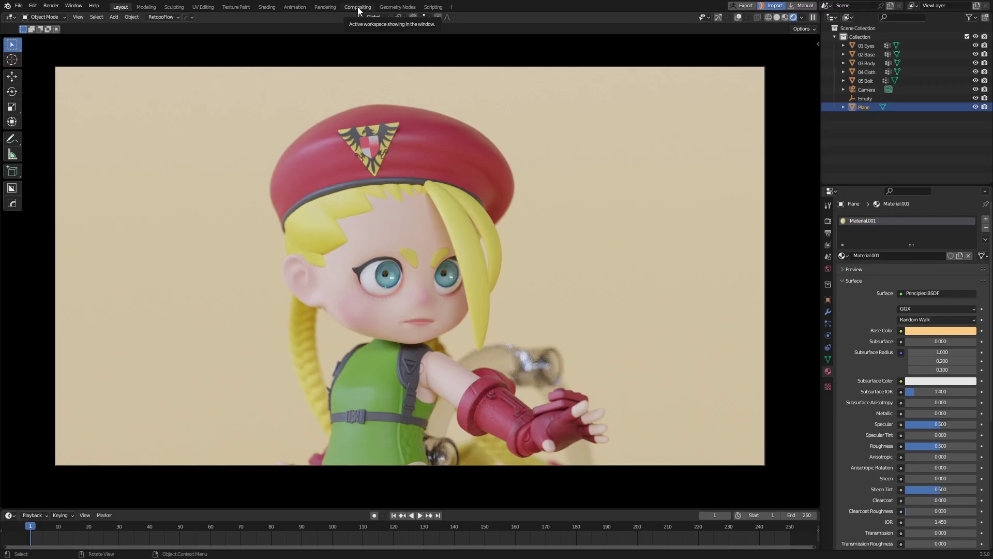
Turn on Use Nodes in the Compositing workspace and spread the Render Layers and Composite nodes apart.
click(358, 7)
click(94, 17)
scroll(421, 218, up, 3)
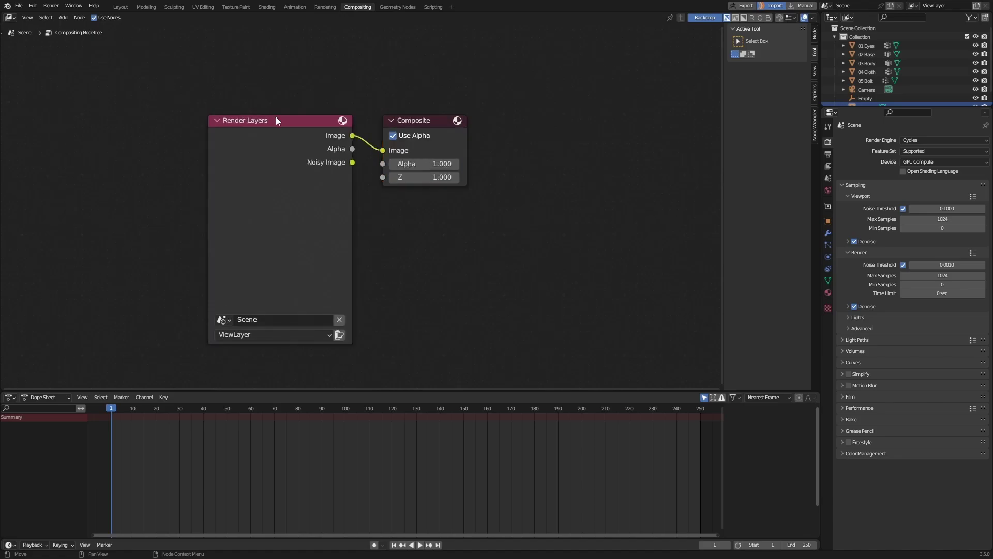
drag(275, 116, 144, 96)
drag(455, 118, 510, 135)
middle_drag(328, 186, 380, 235)
Insert a Lens Distortion node with Distort -0.030 and Dispersion 0.870, previewing with an F12 render.
key(shift+a)
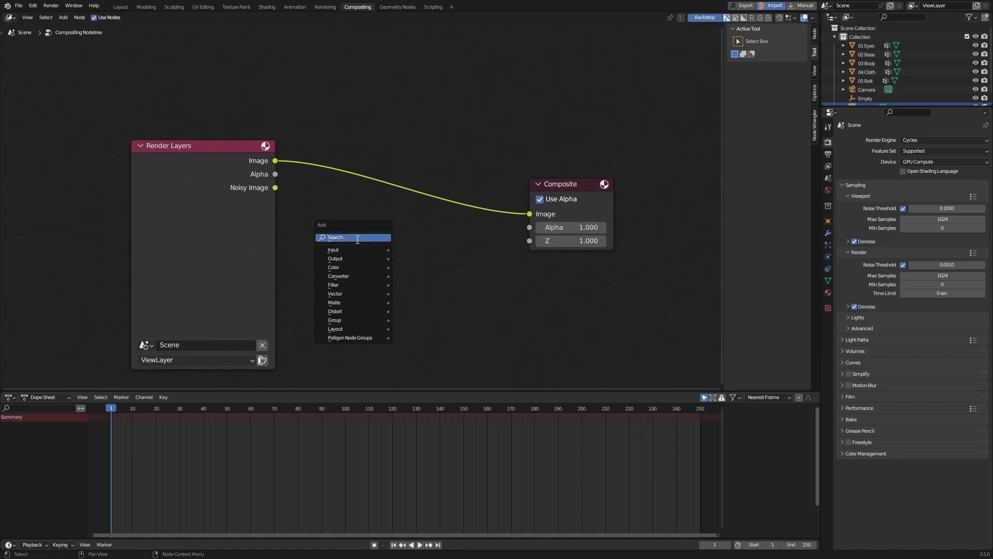
click(357, 235)
text(lens)
key(Return)
click(404, 290)
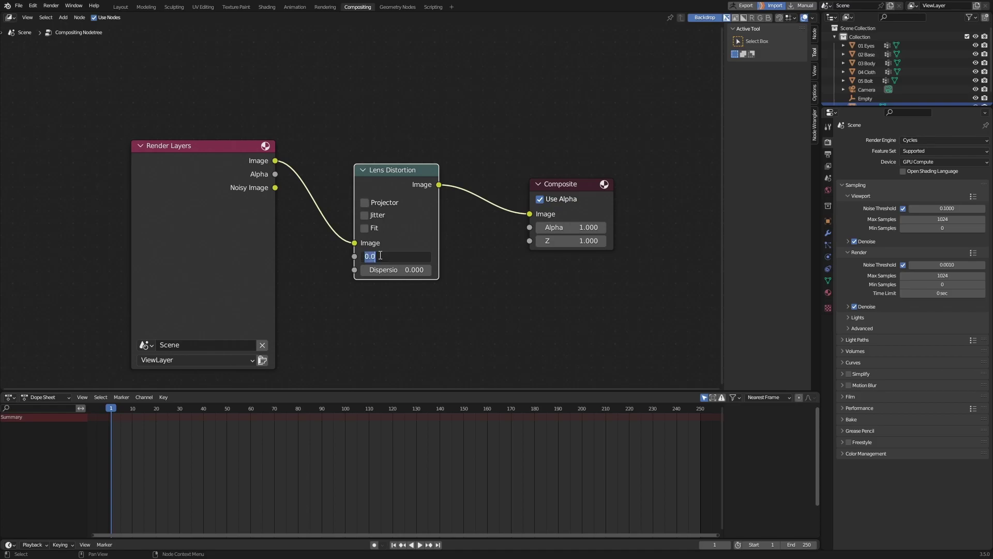
click(391, 270)
text(-0.030)
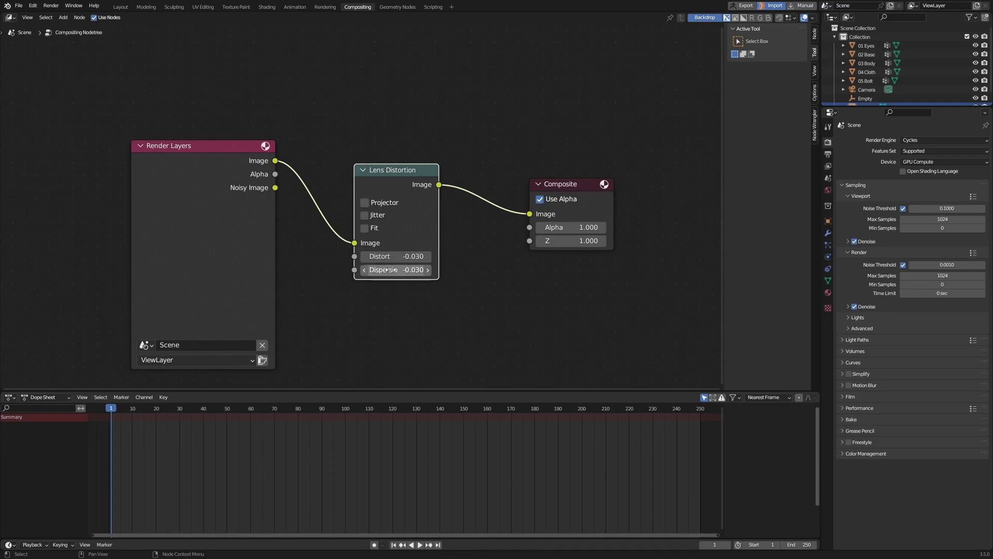
click(500, 132)
key(F12)
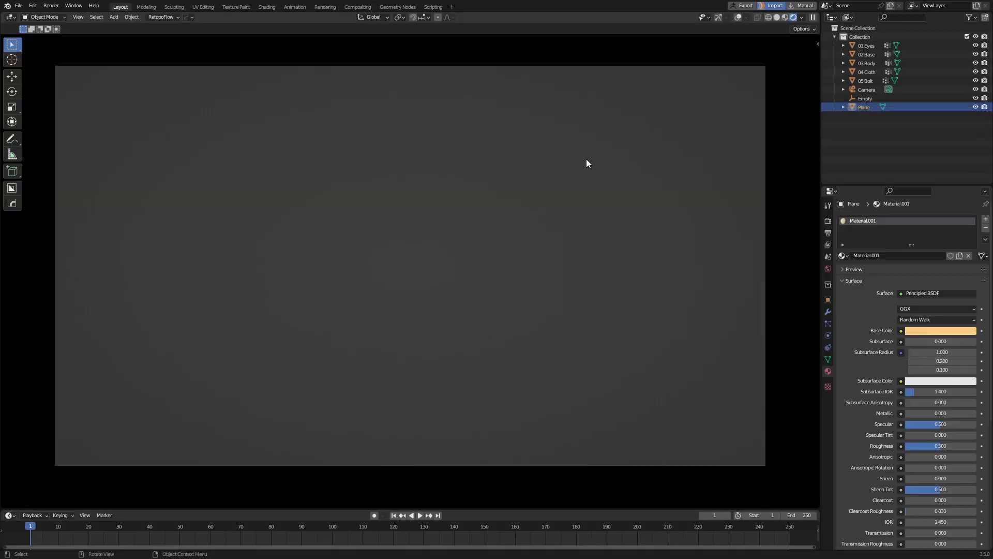
key(Escape)
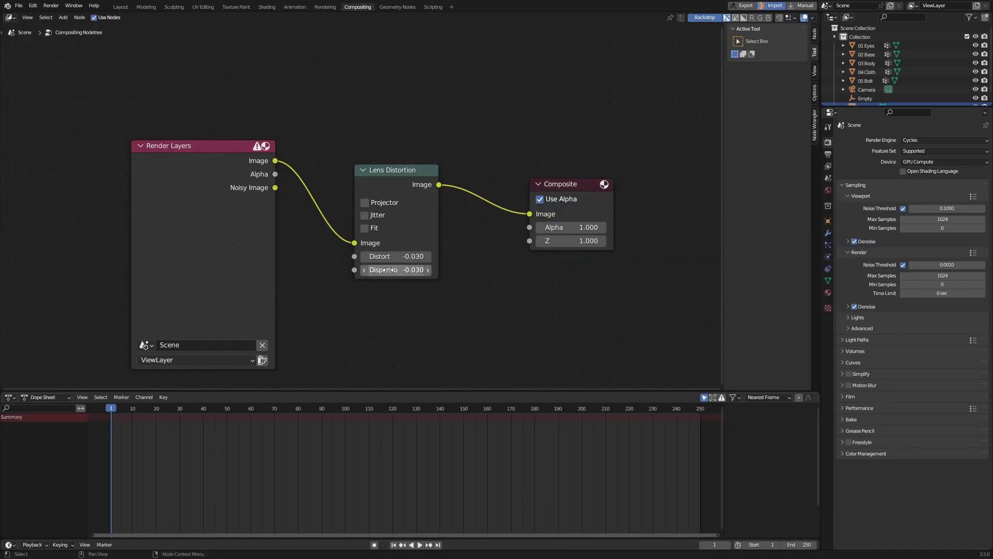
drag(385, 269, 432, 269)
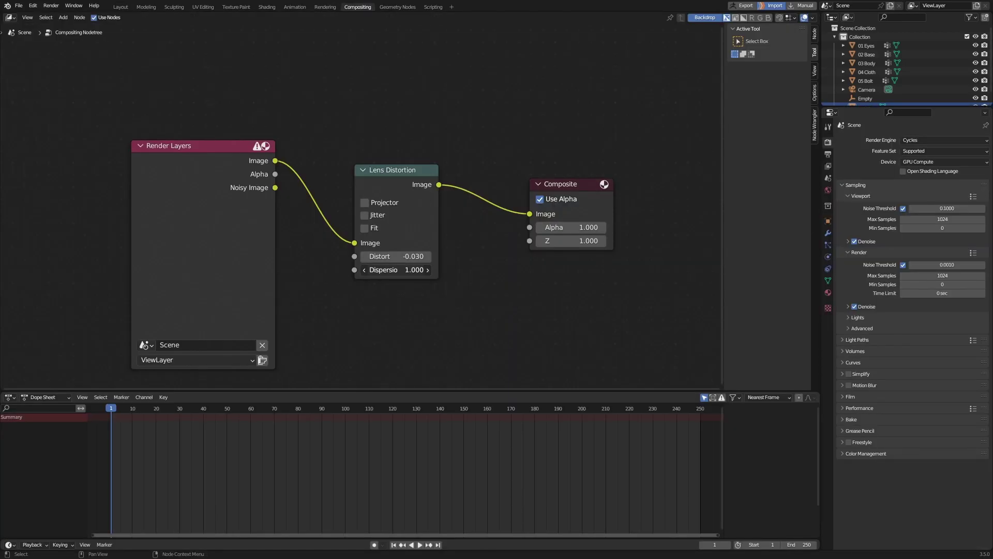
In Layout, set the viewport shading's Compositor option to Disabled.
click(120, 8)
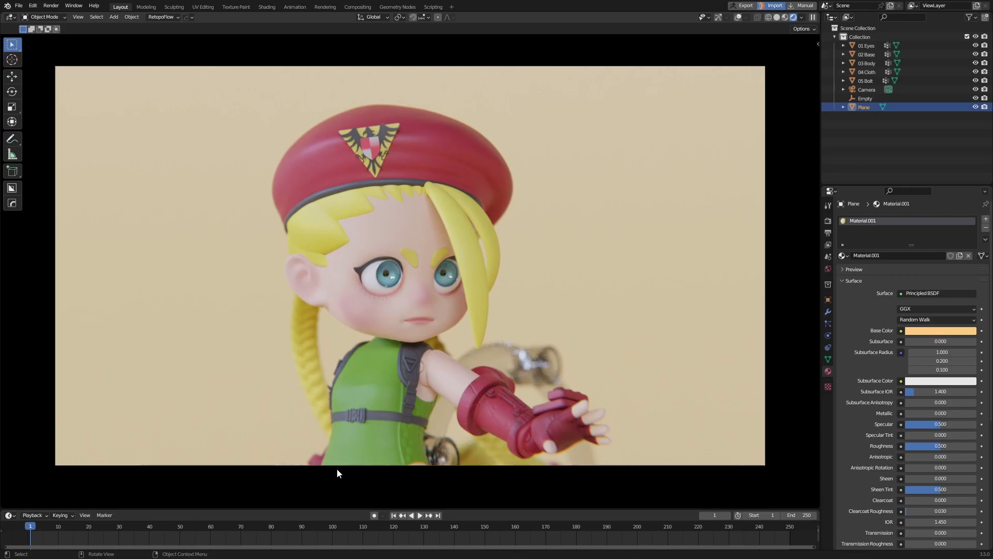
click(802, 19)
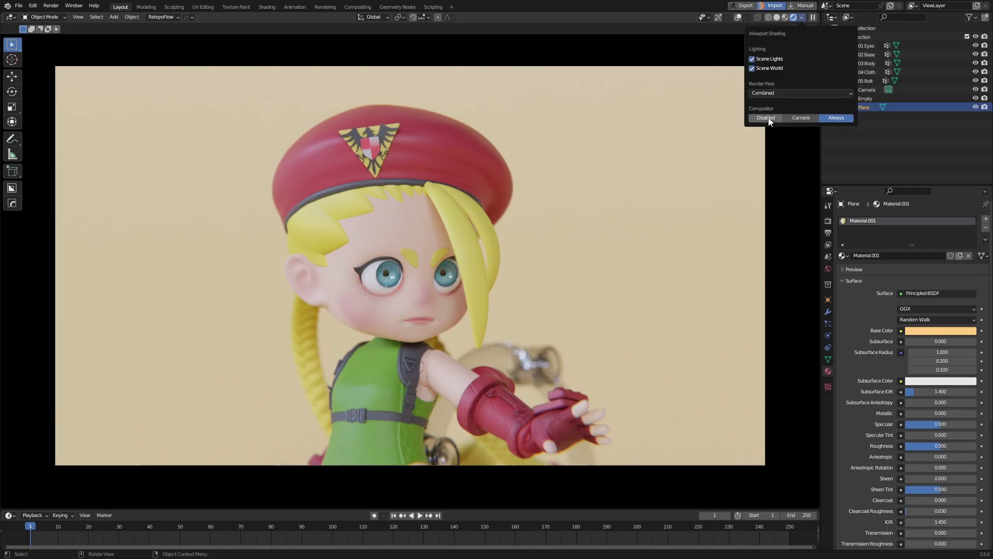
click(769, 121)
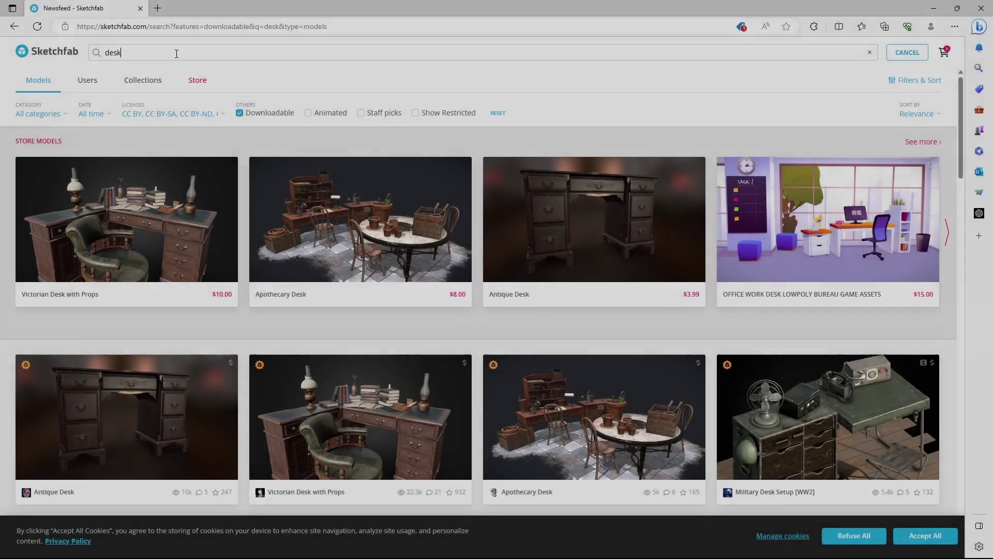
Search Sketchfab for 'desk', inspect Traveler's desk (lowpoly), and reveal its download formats.
key(BackSpace)
key(BackSpace)
key(BackSpace)
key(BackSpace)
text(desk)
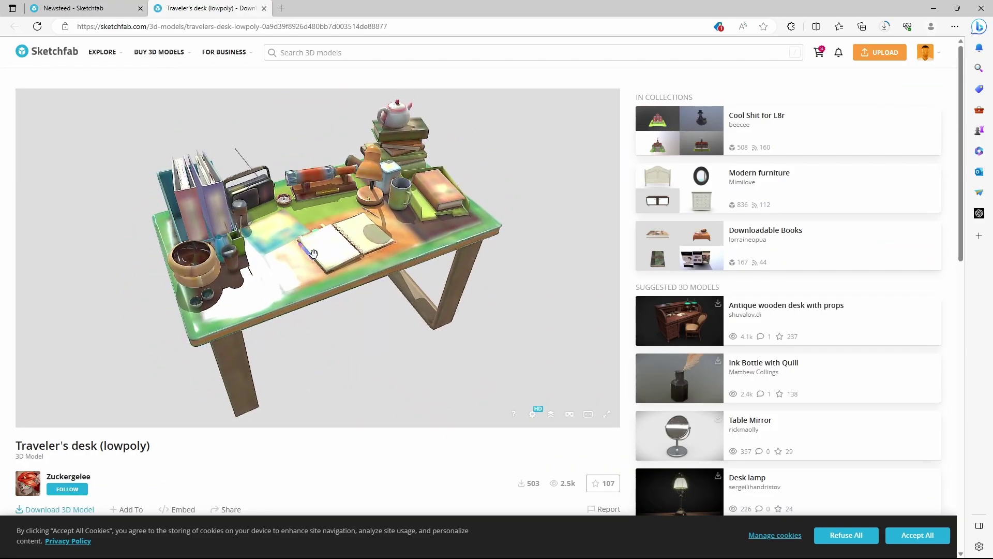
double_click(322, 254)
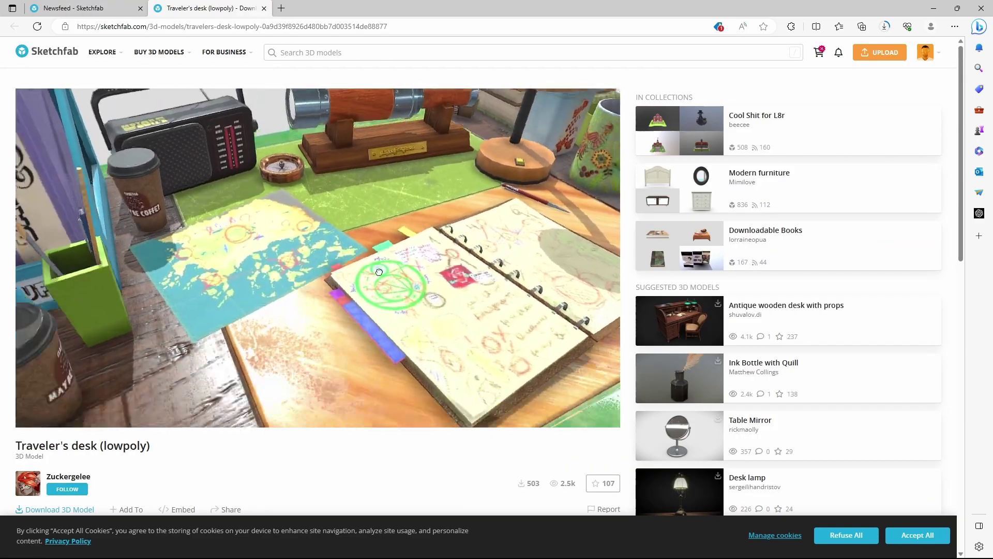
mouse_move(379, 272)
mouse_down()
mouse_move(351, 239)
mouse_move(399, 277)
mouse_move(409, 253)
mouse_up()
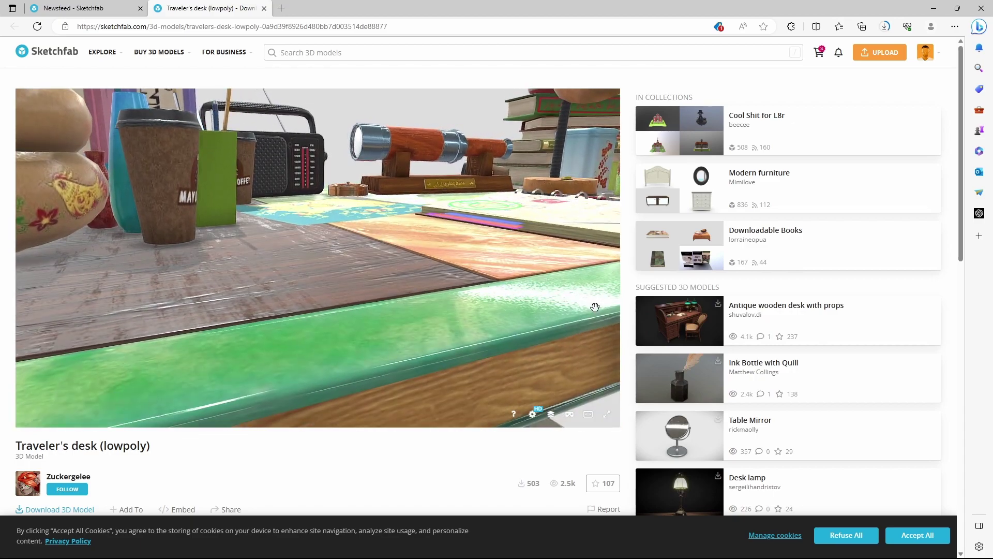
scroll(631, 288, down, 5)
click(60, 130)
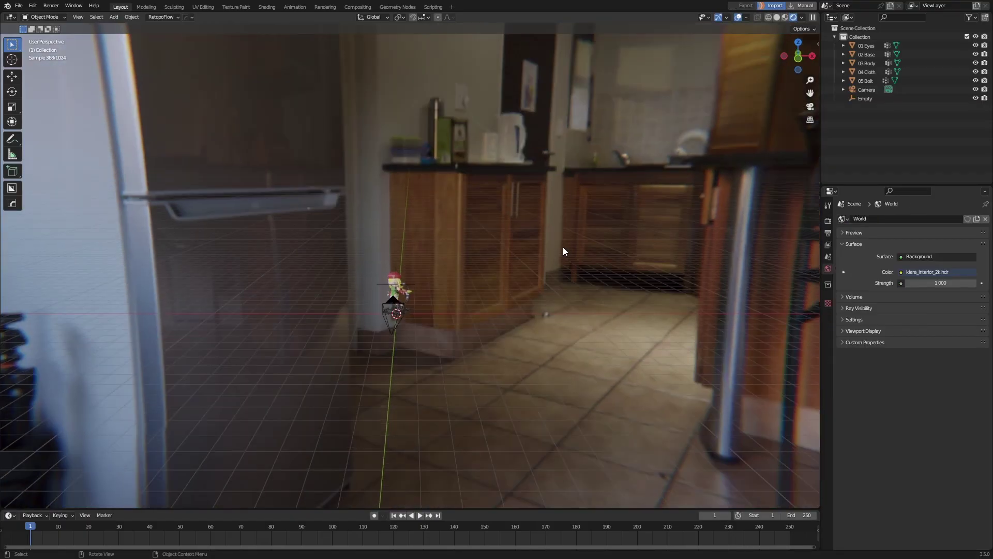
Scale up the imported desk to fit the figurine in the front view.
key(KP_1)
key(s)
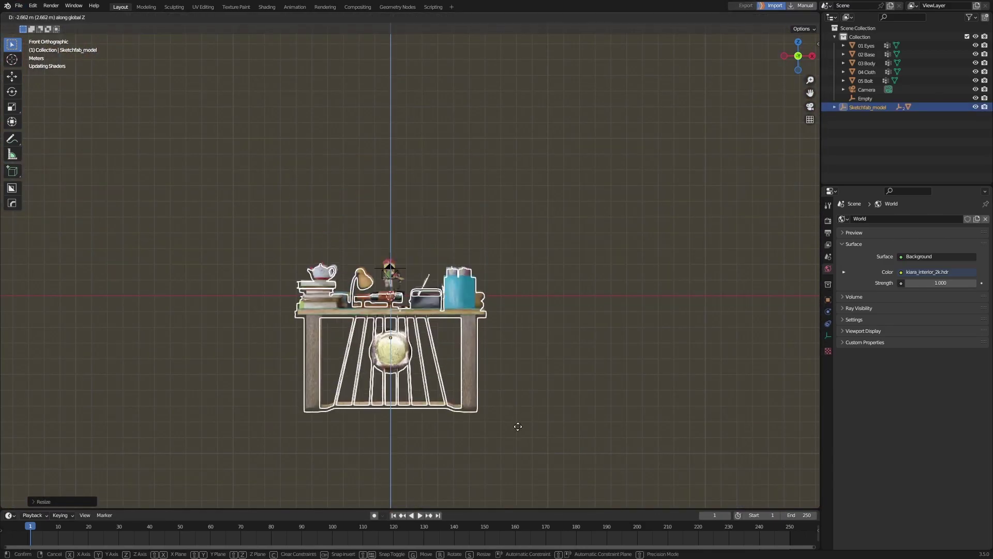
click(541, 413)
key(KP_0)
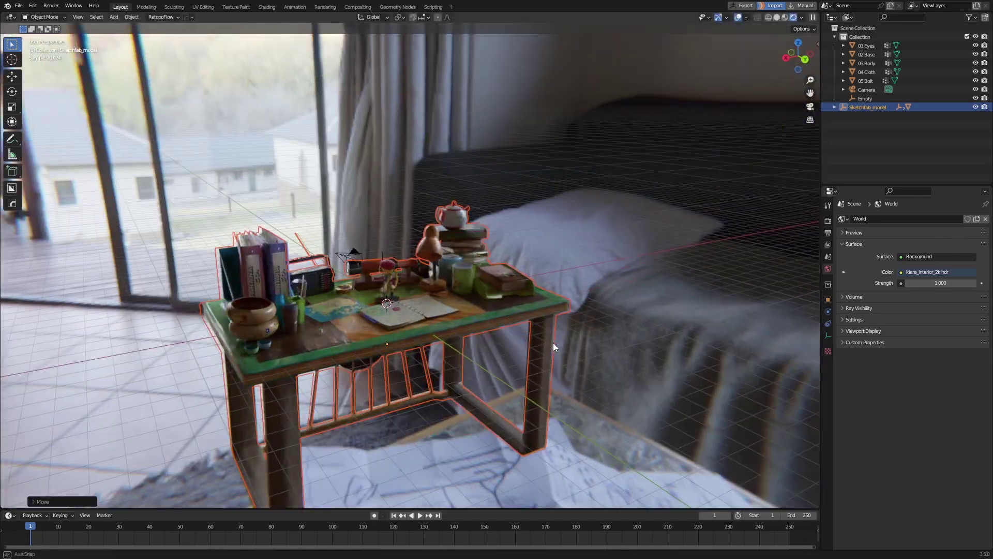
key(KP_7)
Turn the desk around Z from the top view and rotate the HDR lighting around it.
key(r)
click(548, 320)
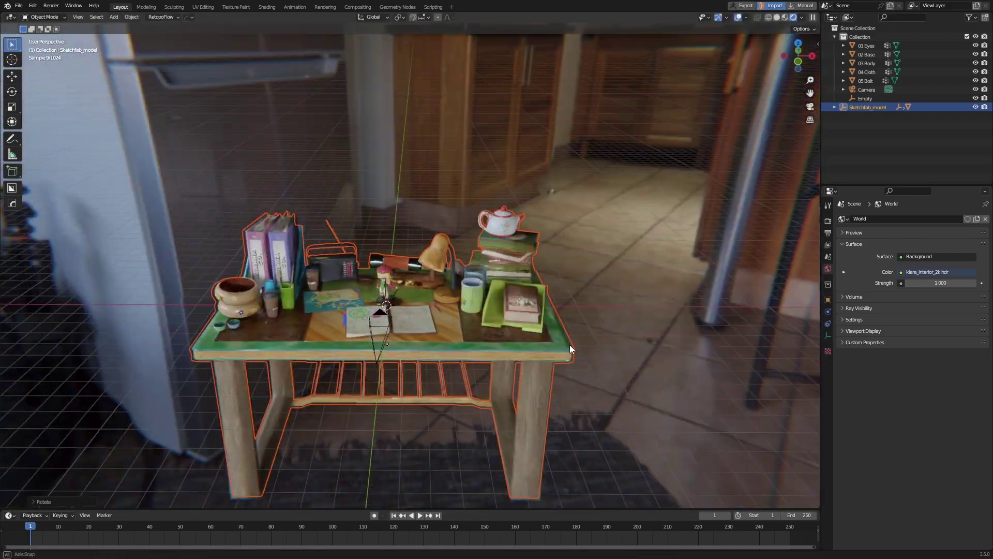
middle_drag(548, 320, 496, 366)
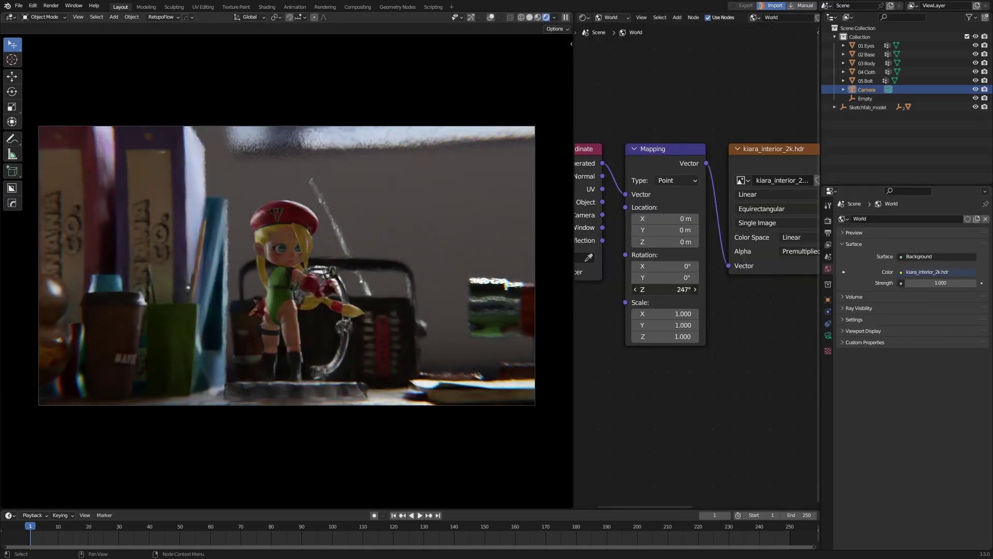
mouse_move(665, 289)
mouse_down()
mouse_move(683, 290)
mouse_move(664, 296)
mouse_move(672, 290)
mouse_up()
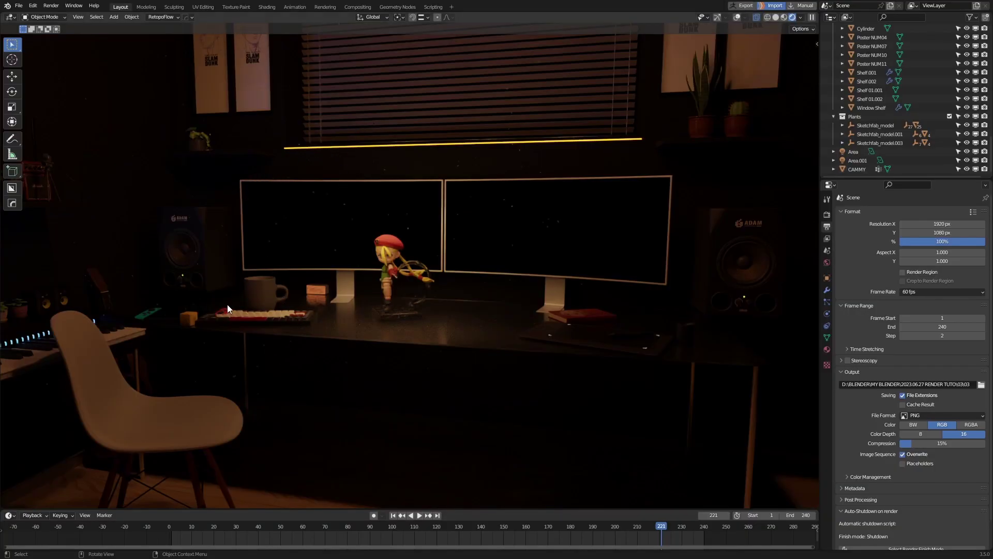
Orbit and zoom the rendered view around the piano corner and its keys.
middle_drag(228, 304, 398, 267)
shift+middle_drag(311, 118, 341, 221)
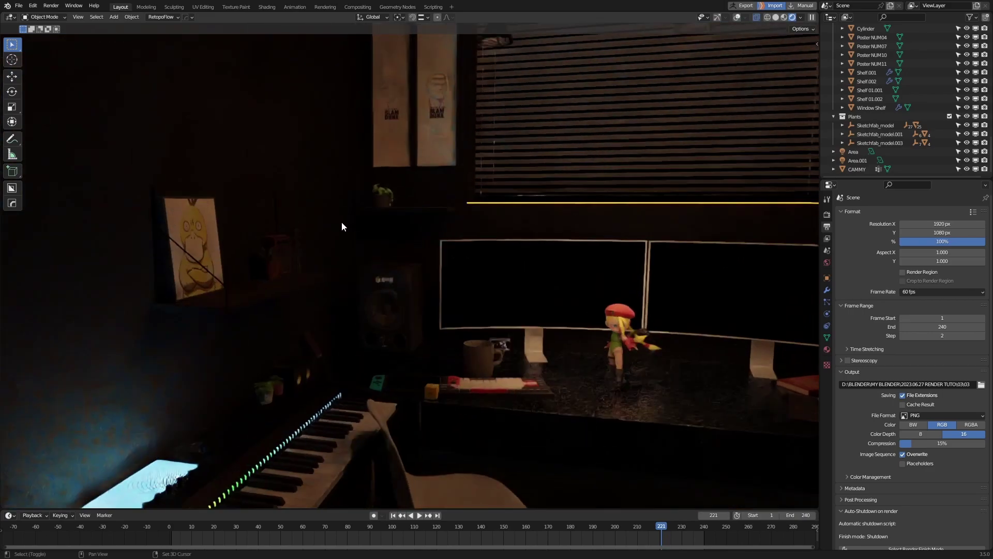
mouse_move(399, 184)
middle_down()
mouse_move(359, 311)
mouse_move(393, 313)
middle_up()
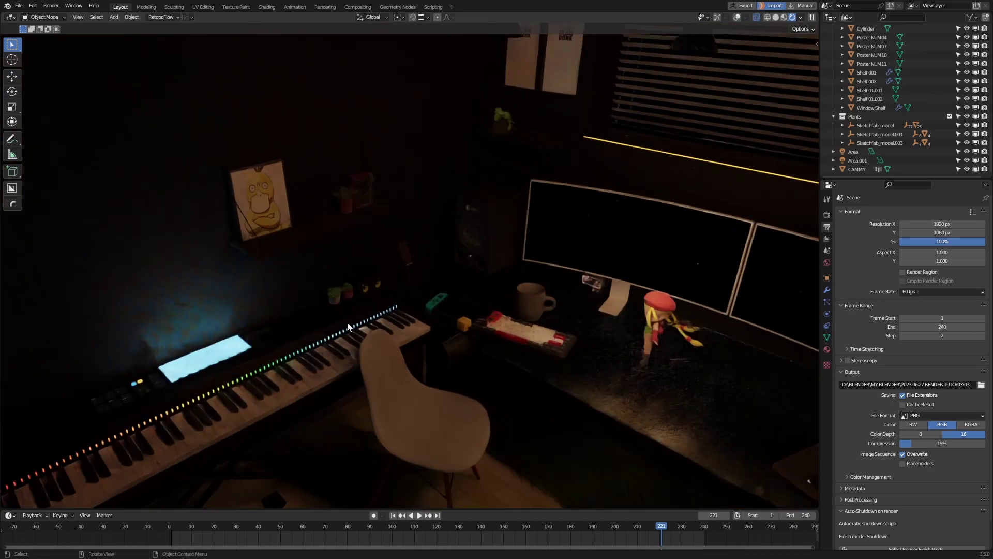
scroll(428, 315, up, 3)
scroll(588, 160, up, 3)
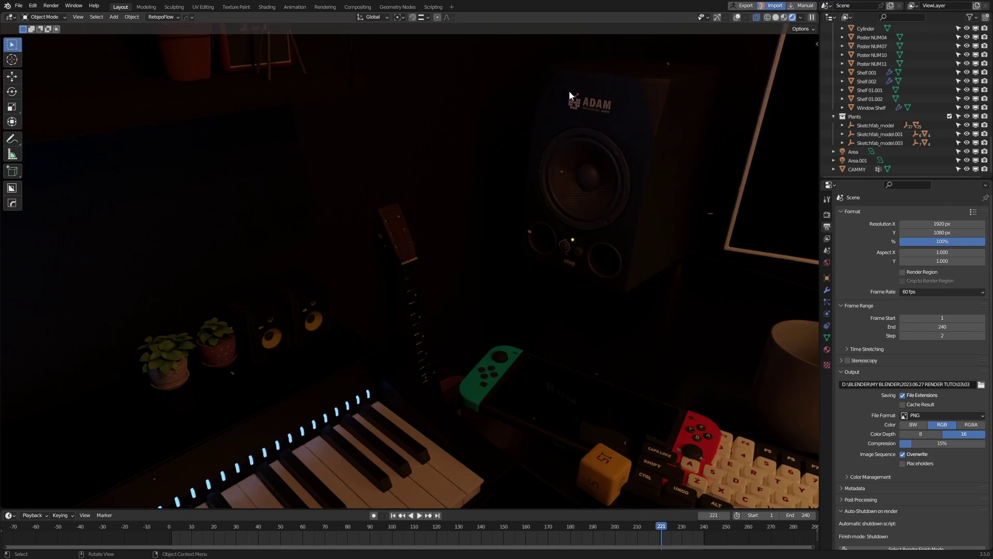
mouse_move(530, 263)
middle_down()
mouse_move(364, 410)
mouse_move(459, 270)
middle_up()
scroll(462, 262, up, 3)
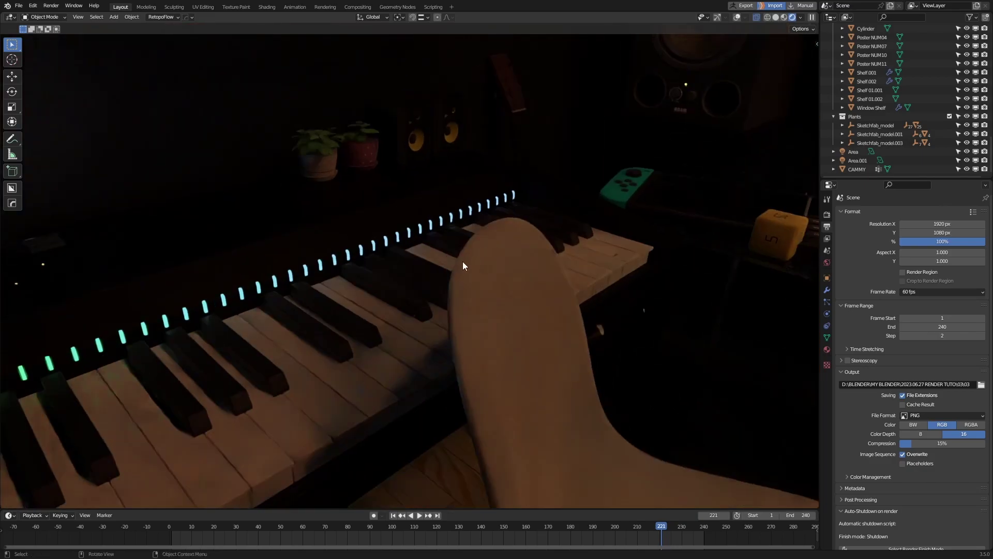
scroll(417, 321, up, 2)
mouse_move(418, 321)
middle_down()
mouse_move(640, 287)
mouse_move(407, 290)
middle_up()
Pan across the keyboard stand, chair and desk to a low frontal view of the figure.
scroll(406, 291, down, 2)
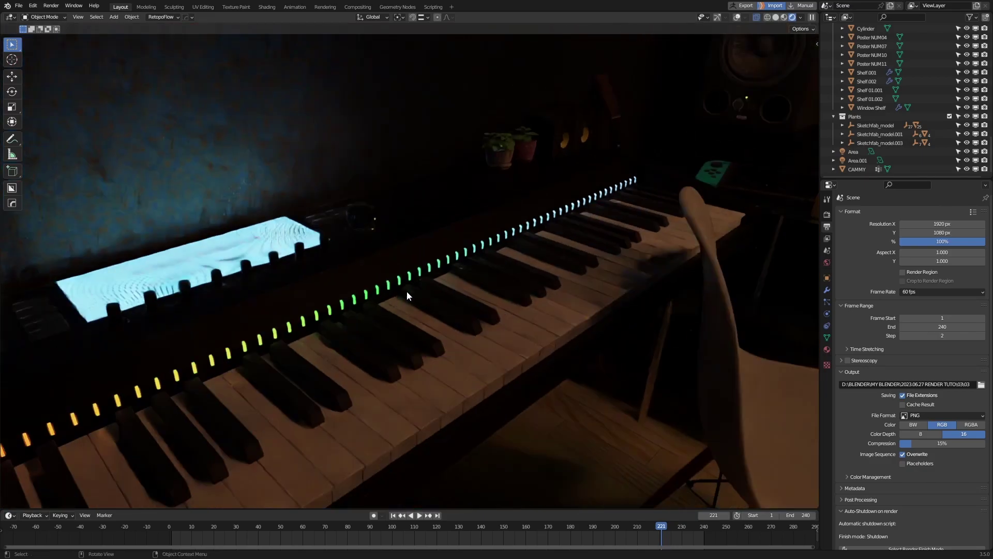
scroll(408, 292, down, 1)
scroll(425, 321, down, 1)
middle_drag(424, 322, 411, 334)
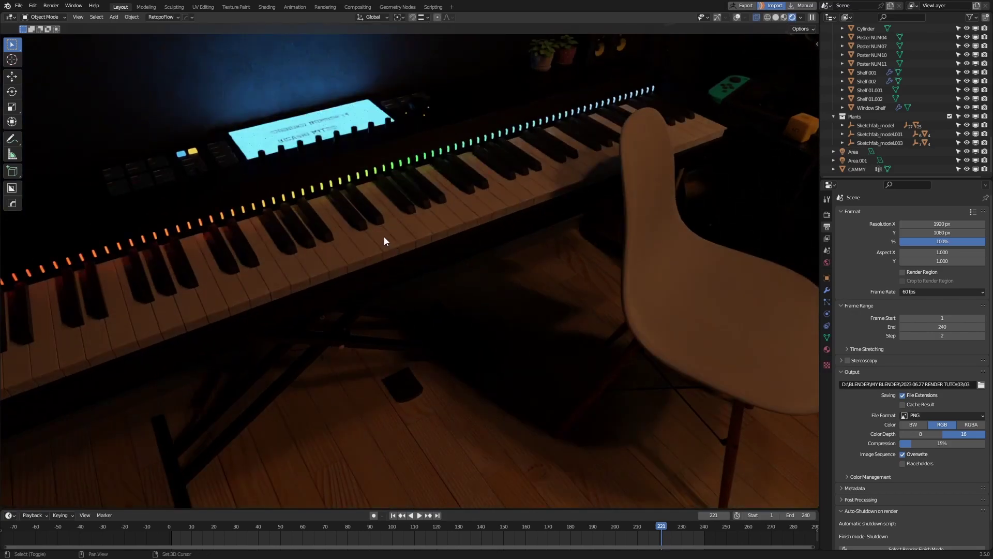
shift+middle_drag(383, 236, 430, 368)
mouse_move(364, 353)
middle_down()
mouse_move(505, 314)
mouse_move(572, 357)
mouse_move(389, 309)
mouse_move(435, 321)
mouse_move(532, 308)
mouse_move(575, 378)
middle_up()
scroll(552, 284, down, 3)
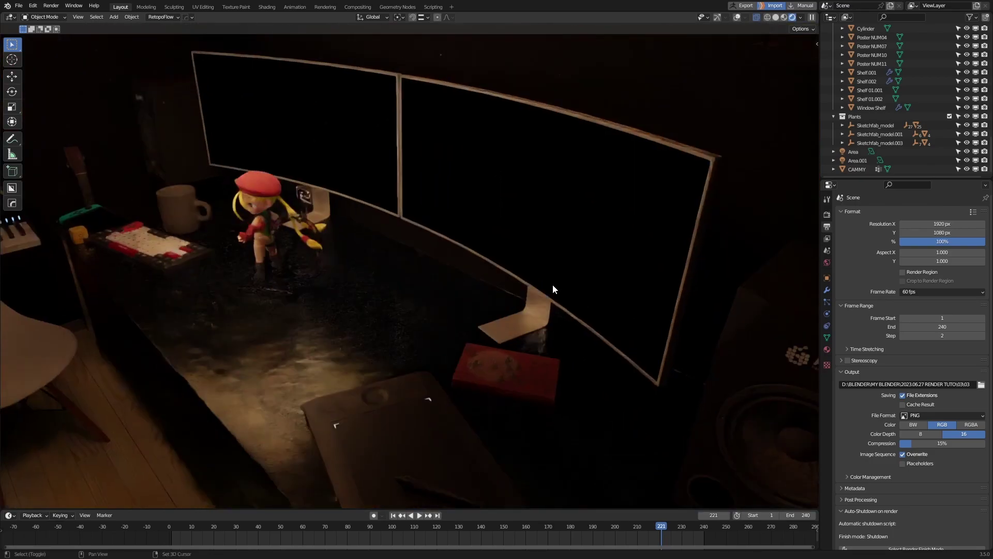
mouse_move(553, 284)
middle_down()
mouse_move(499, 366)
mouse_move(499, 323)
mouse_move(399, 359)
mouse_move(481, 353)
mouse_move(474, 297)
middle_up()
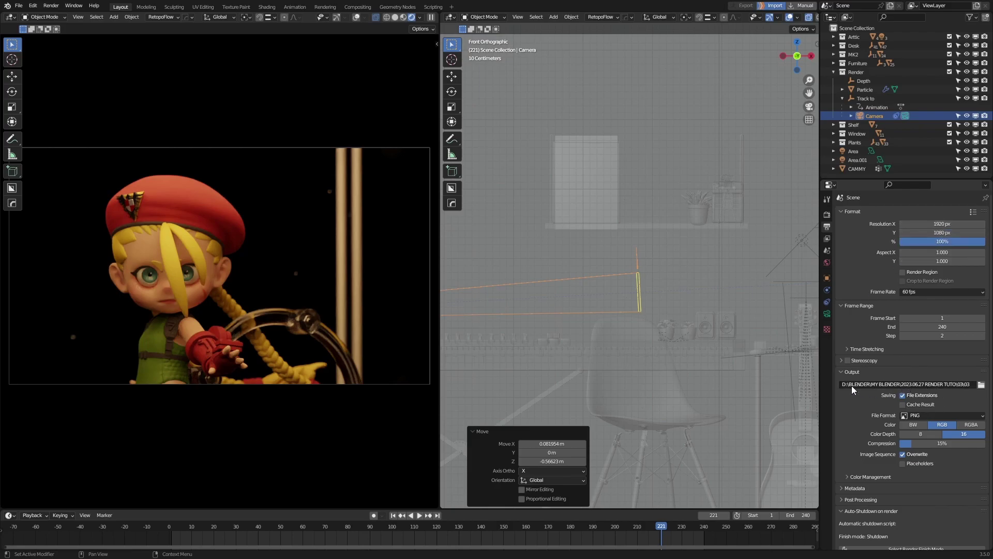
Change the output file format and render a test frame with F12.
click(923, 417)
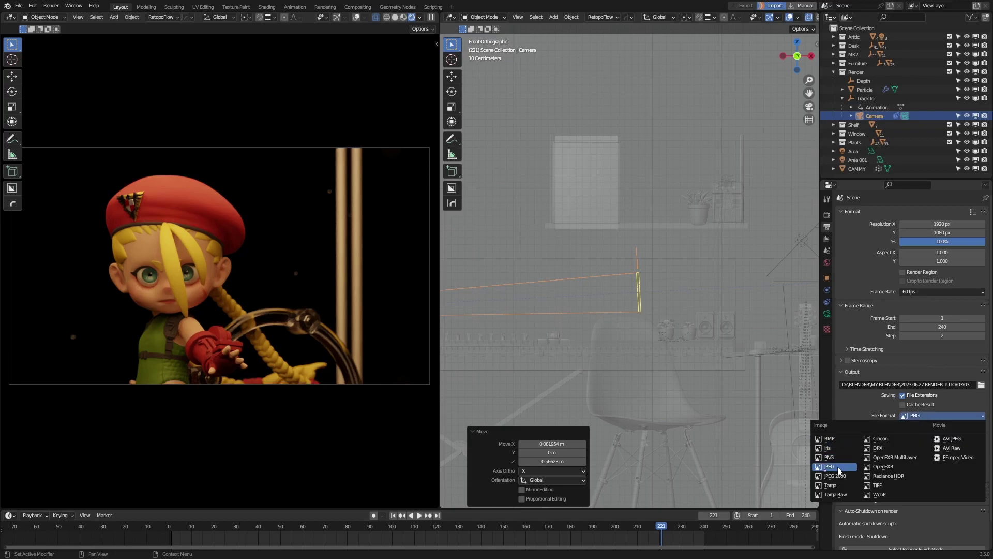
click(946, 458)
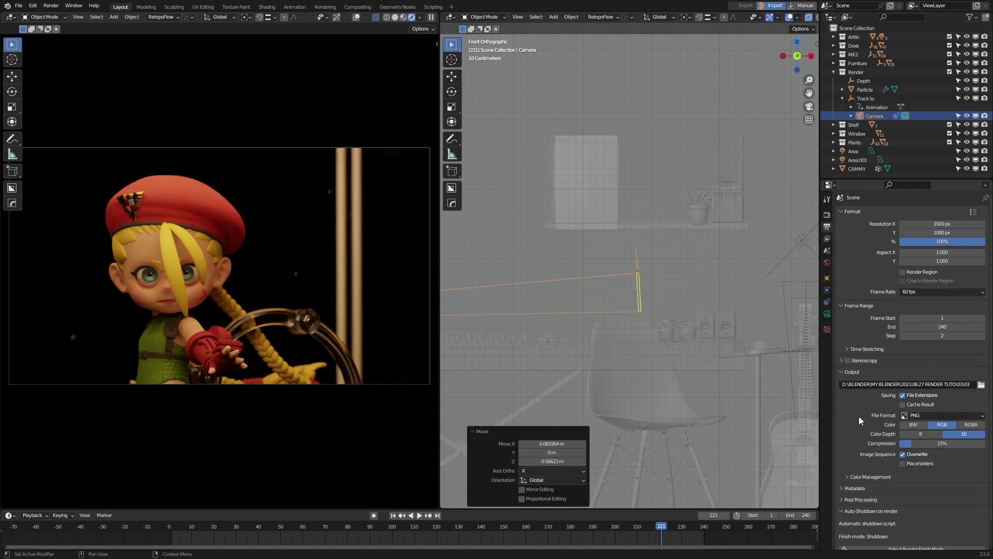
scroll(860, 419, down, 1)
key(F12)
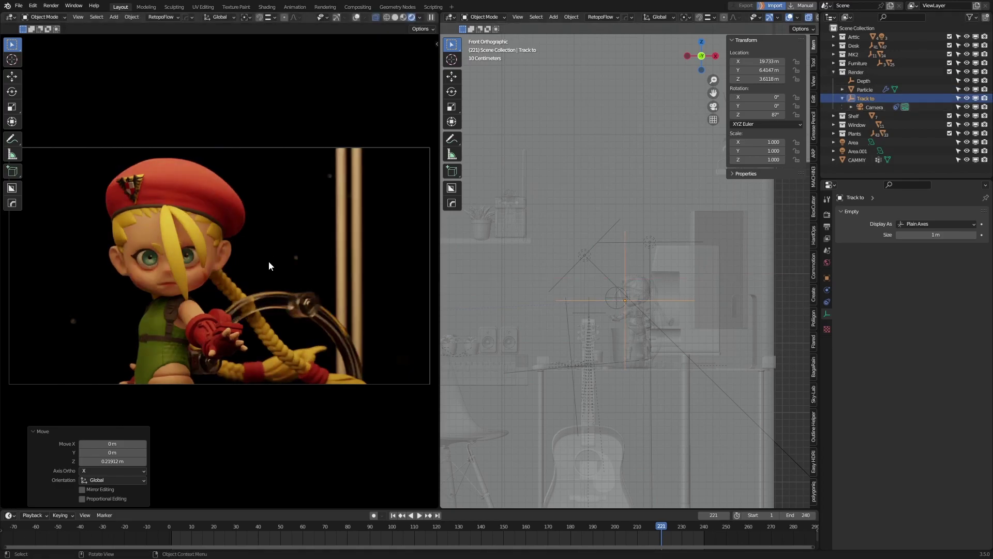
Shift the camera's Track To target along Y and hide both monitors.
key(y)
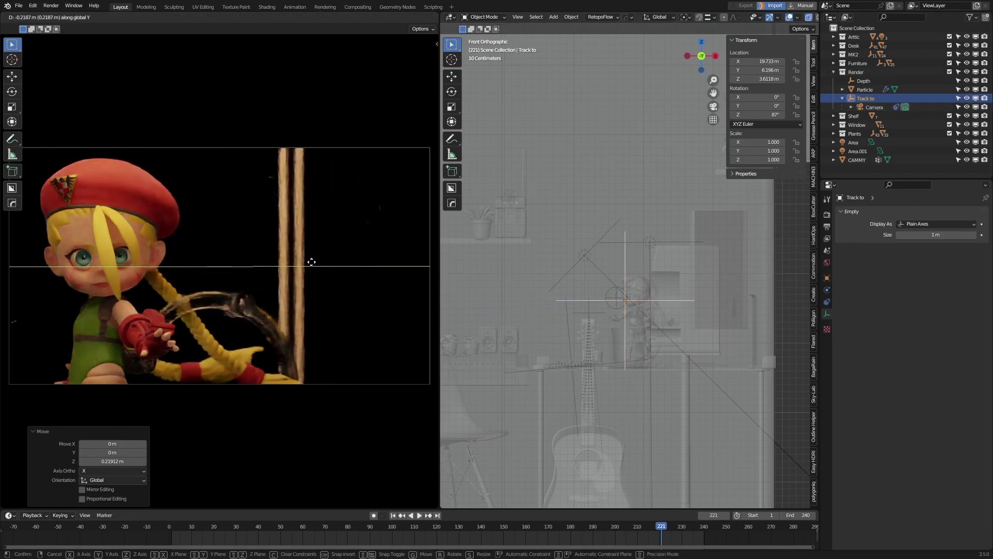
click(312, 261)
click(833, 45)
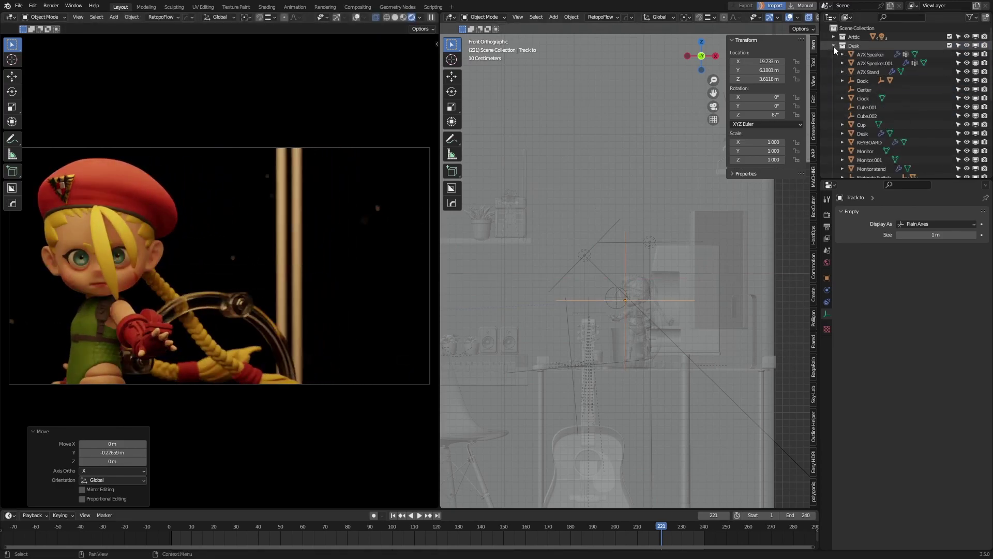
scroll(879, 132, down, 2)
scroll(879, 133, down, 2)
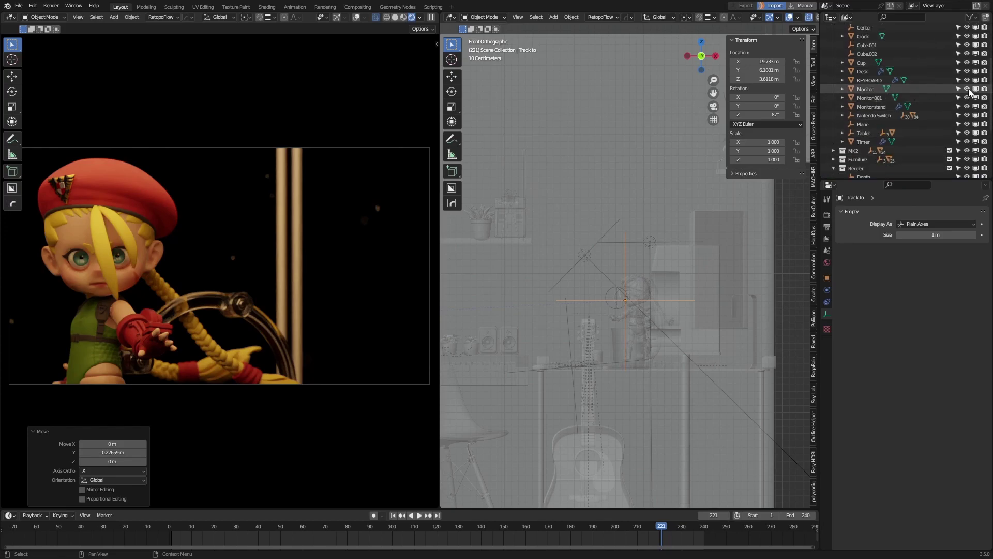
click(967, 89)
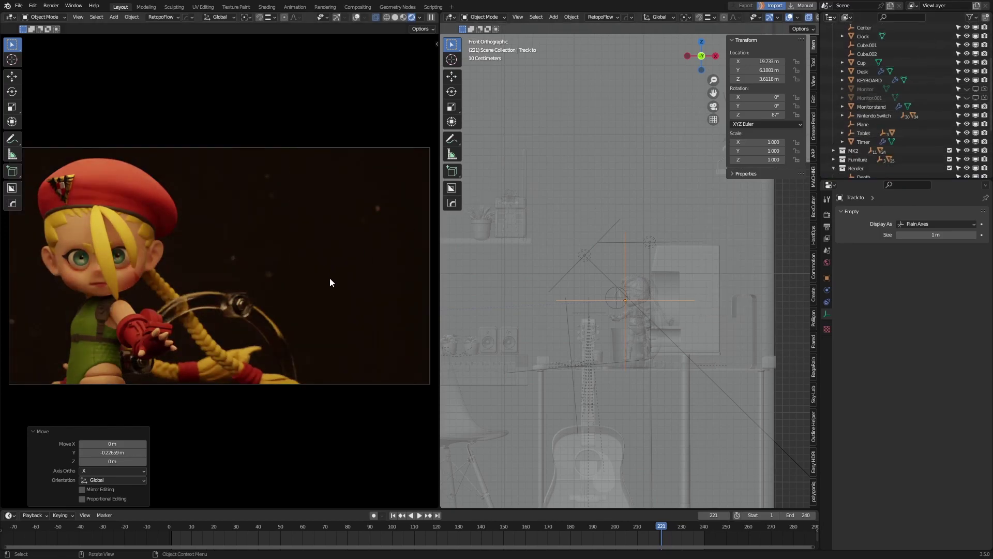
Move the Depth focus empty onto Cammy's face.
scroll(865, 99, down, 4)
click(864, 90)
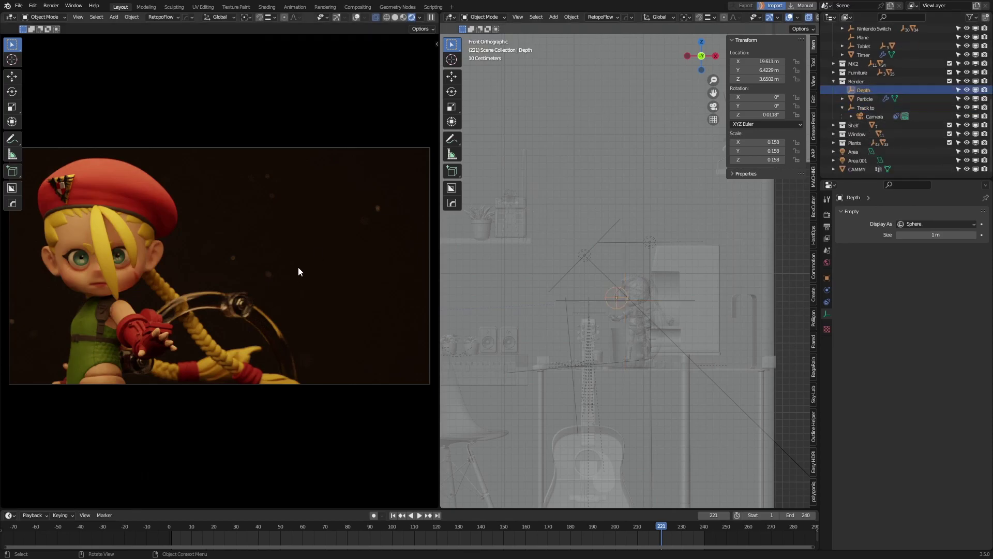
scroll(684, 325, up, 3)
scroll(651, 347, up, 3)
key(g)
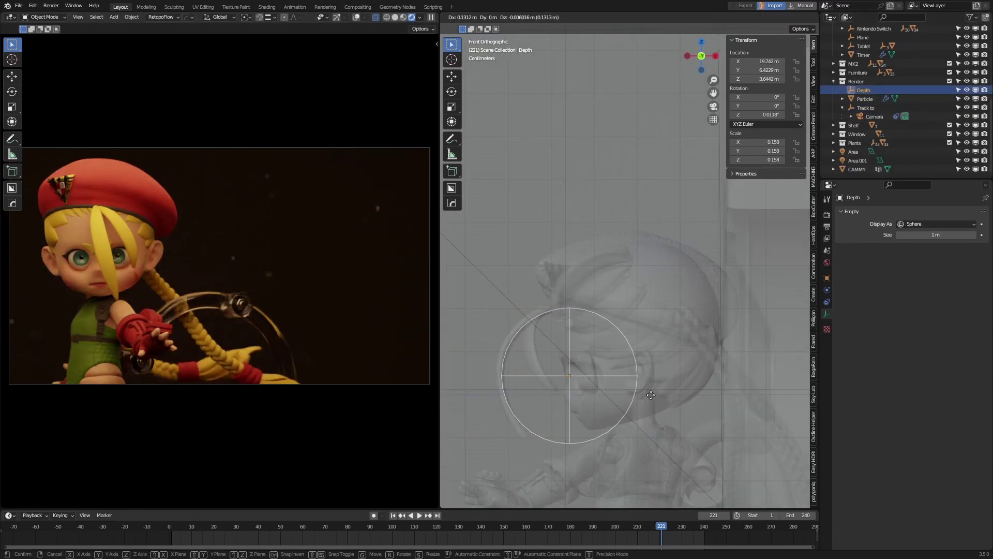
click(649, 398)
Turn the CAMMY figurine slightly around the Z axis in two rotations.
click(856, 169)
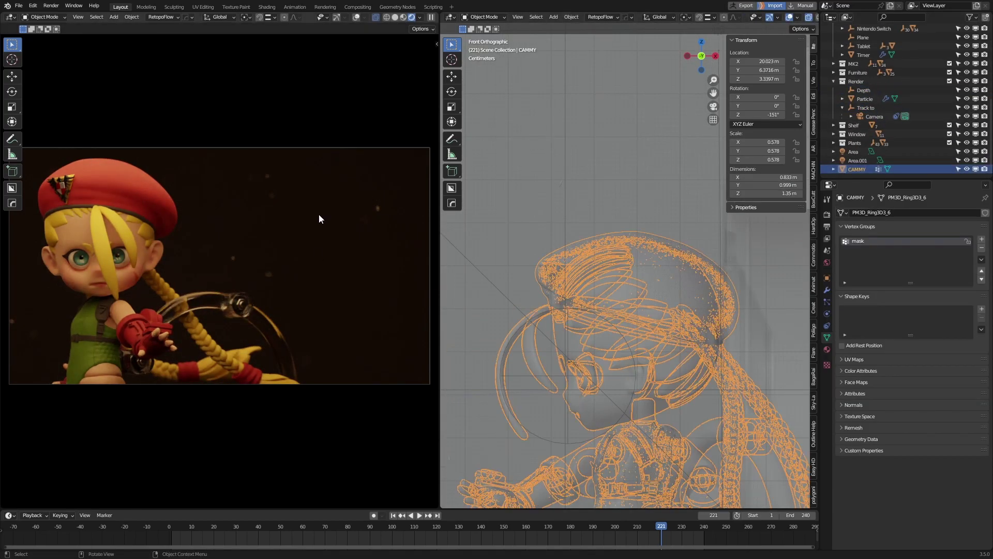
key(r)
key(z)
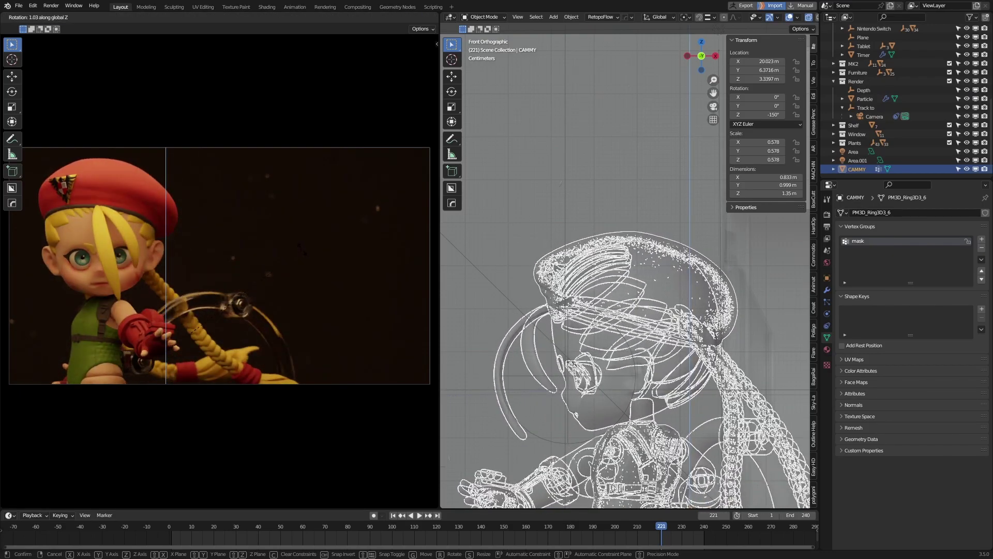
click(302, 250)
key(r)
key(z)
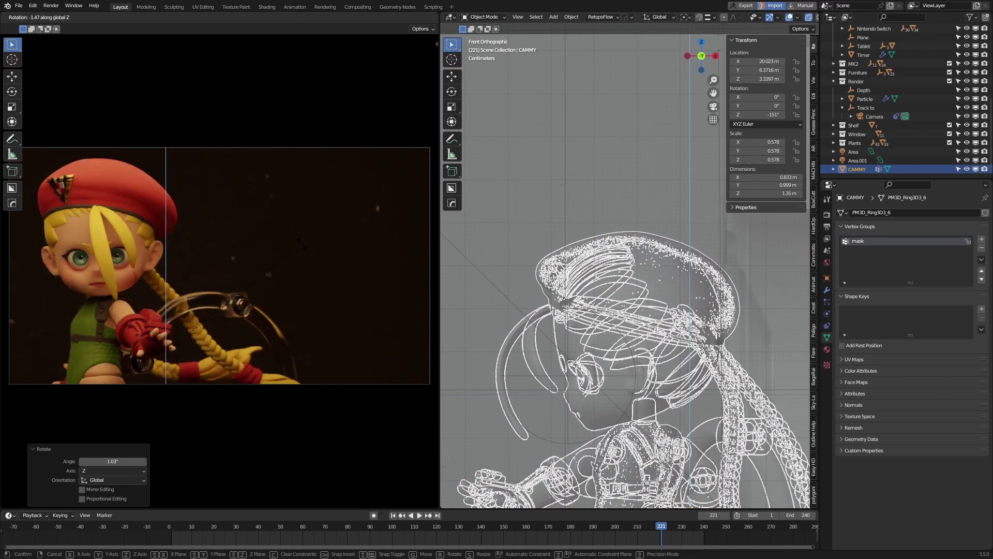
click(302, 248)
Review the figurine's material, the render settings and the camera's settings.
click(827, 349)
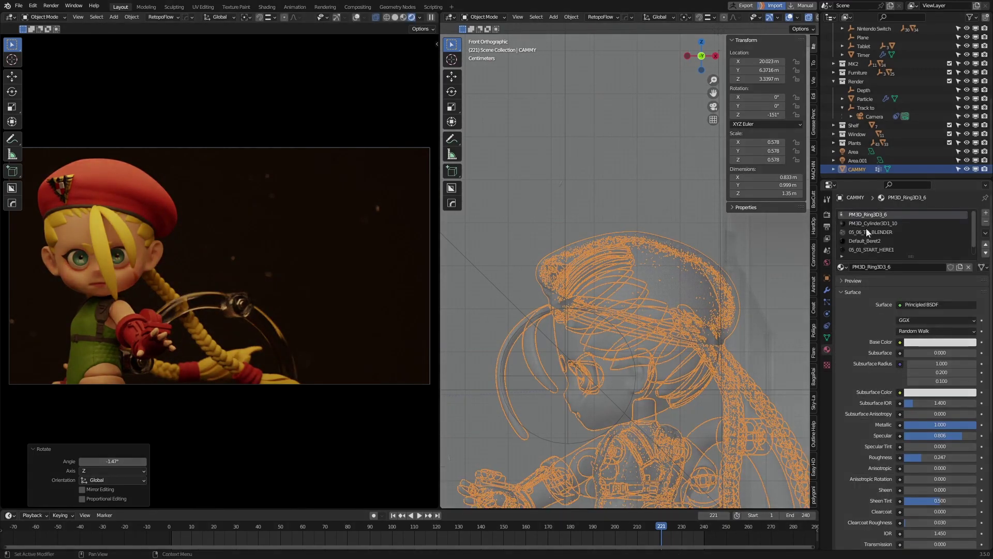
click(826, 214)
scroll(890, 241, down, 5)
scroll(891, 241, down, 5)
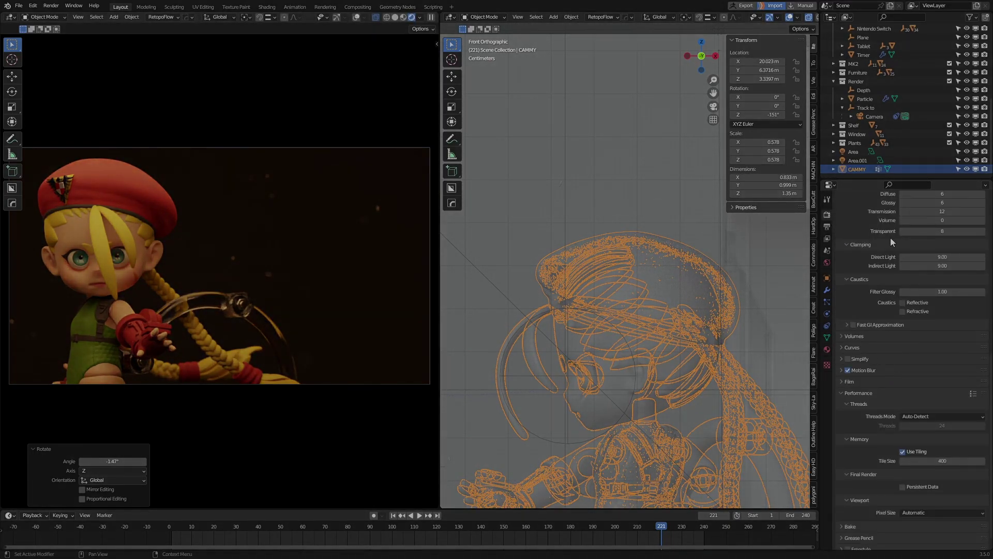
click(873, 118)
scroll(893, 398, down, 3)
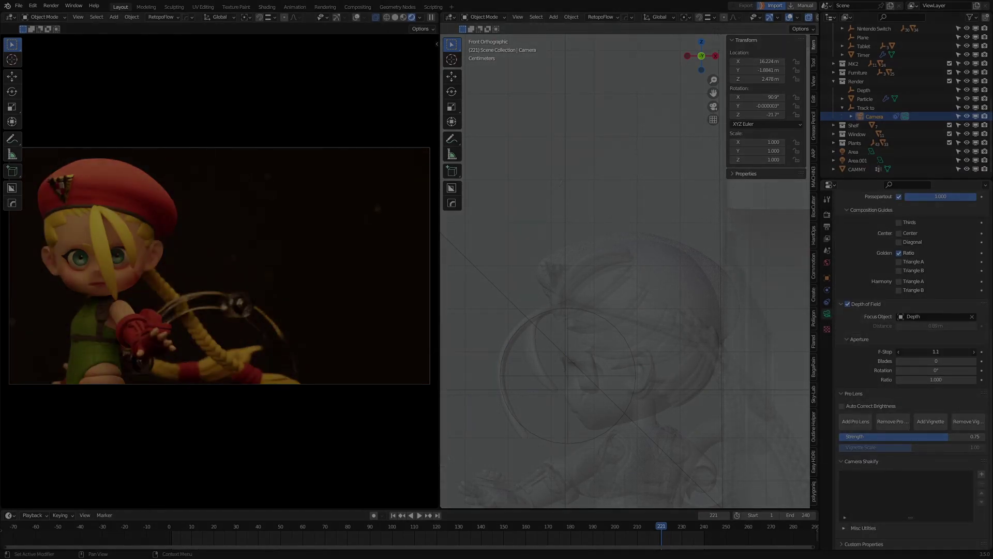